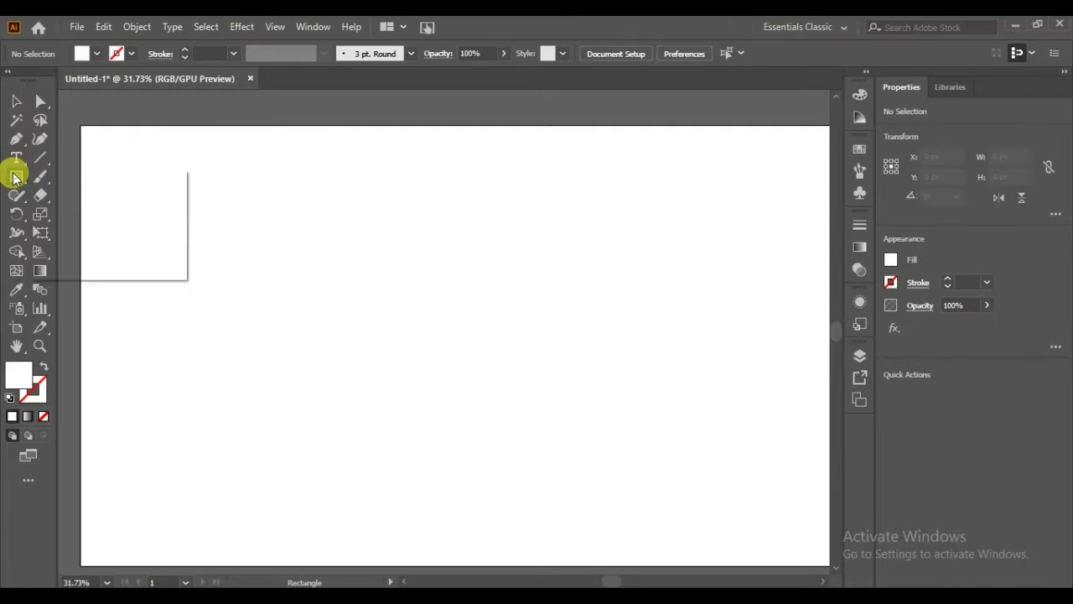
# Draw a large circle on the artboard and give it an orange fill from the Color Picker.
pyautogui.moveTo(13, 177); pyautogui.dragTo(50, 213)
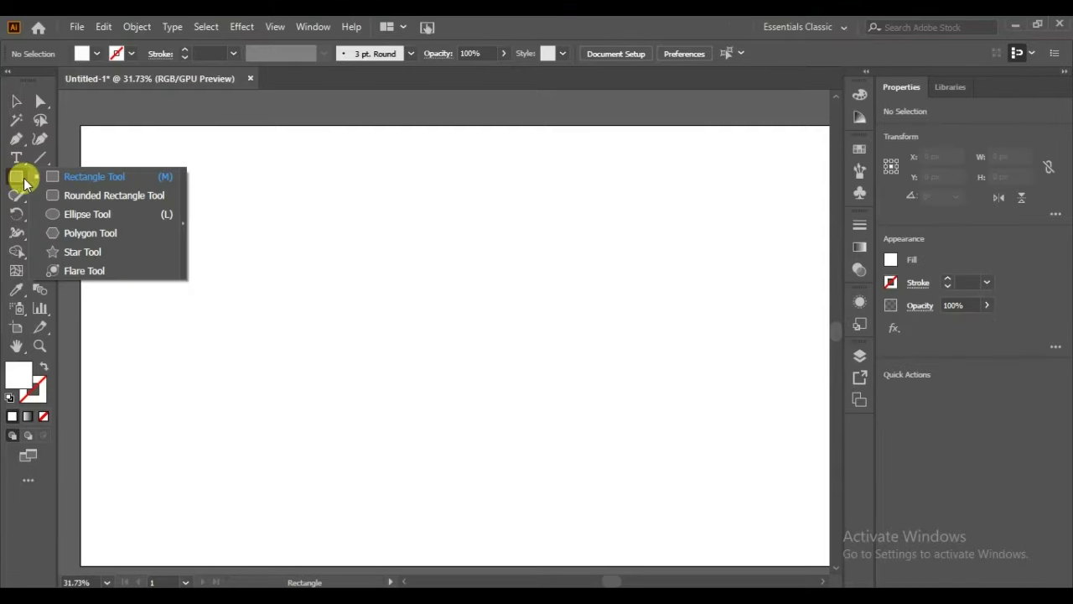
pyautogui.moveTo(436, 320); pyautogui.dragTo(546, 421)
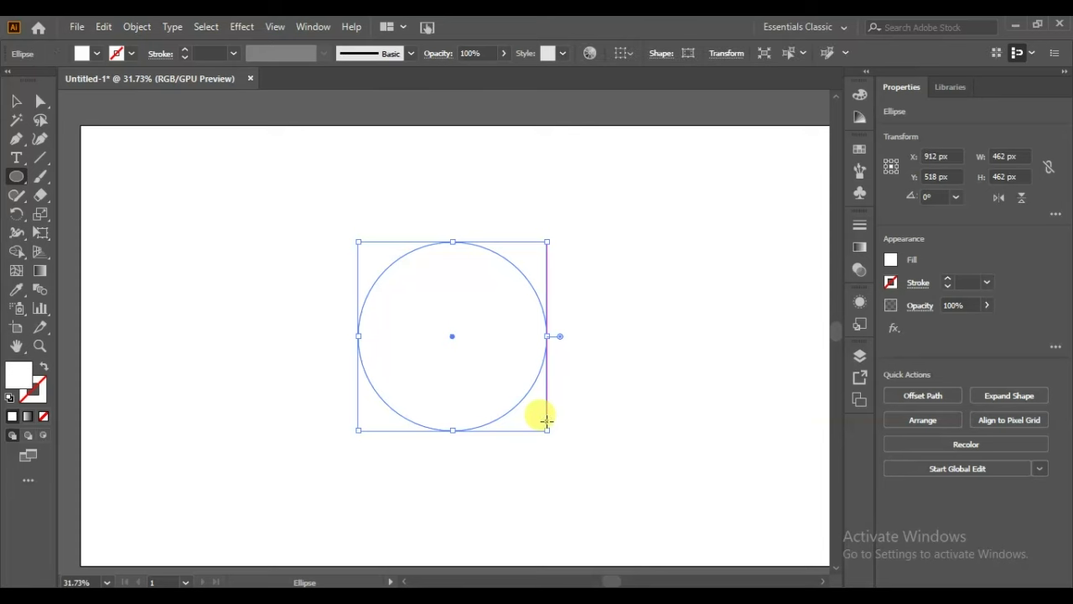
pyautogui.doubleClick(21, 374)
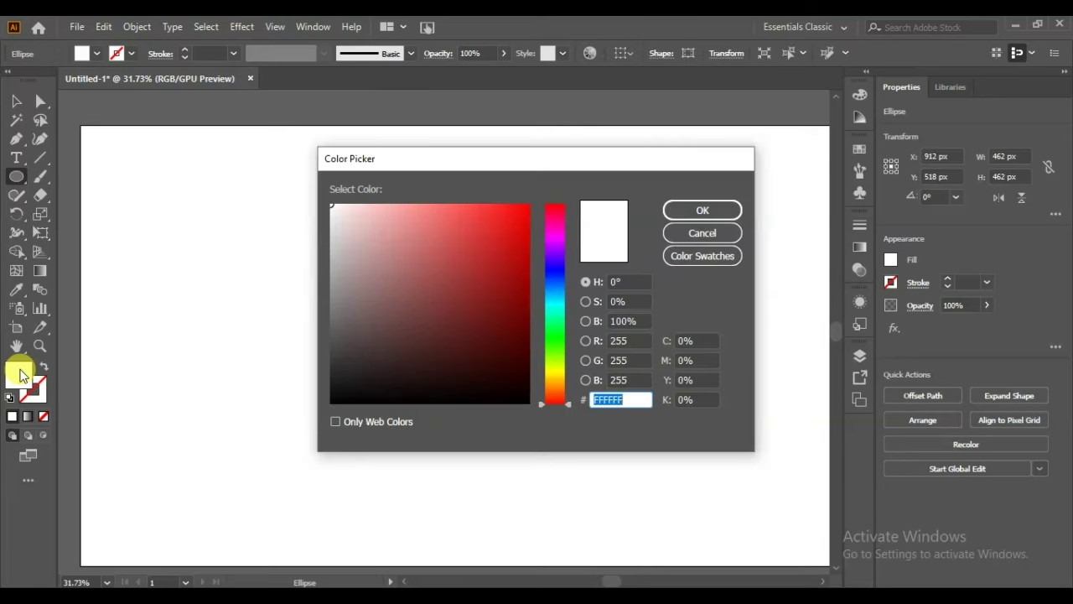
pyautogui.moveTo(553, 391); pyautogui.dragTo(557, 386)
pyautogui.click(520, 211)
pyautogui.click(678, 210)
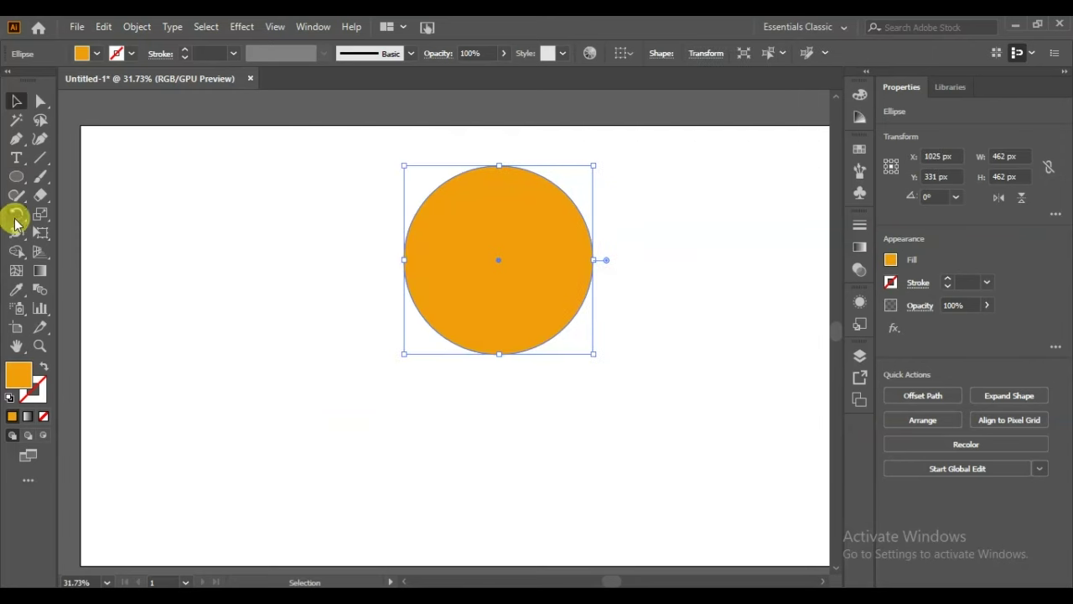
pyautogui.moveTo(16, 176); pyautogui.dragTo(60, 211)
# Draw a smaller circle left of the orange one and fill it light grey.
pyautogui.moveTo(194, 320); pyautogui.dragTo(299, 425)
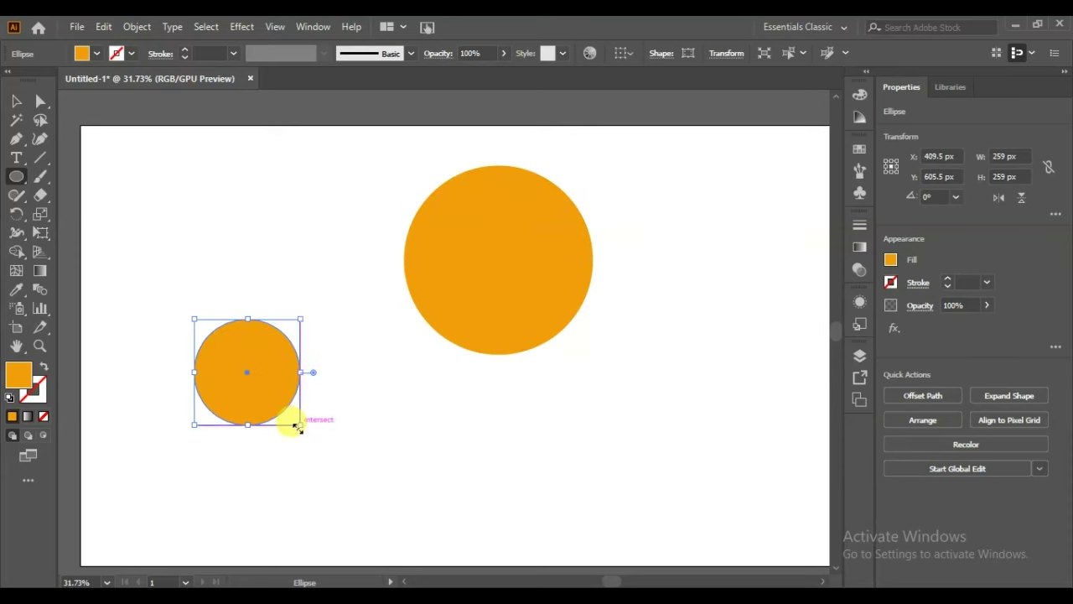
pyautogui.click(82, 53)
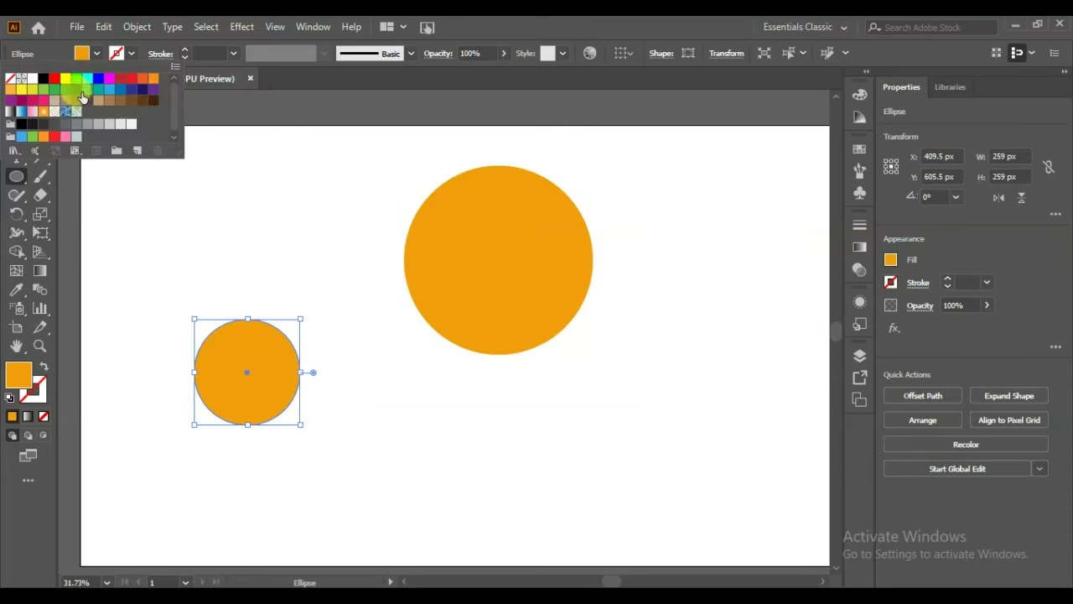
pyautogui.click(115, 124)
pyautogui.press('v')
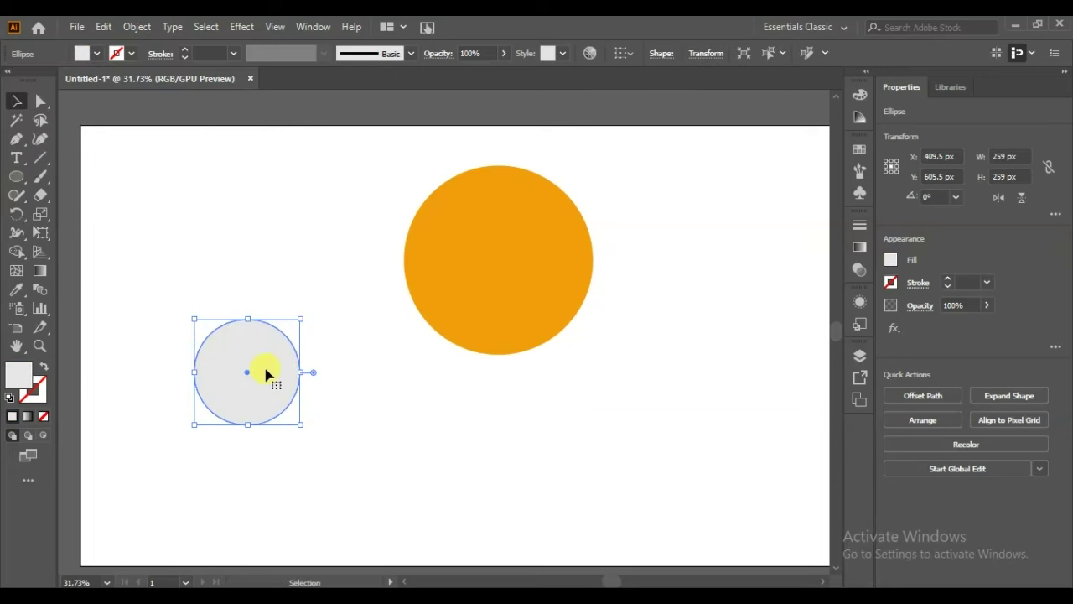
# Cut away the circle's lower half with a rectangle and Pathfinder Minus Front, leaving a 257.604 × 116 px dome.
pyautogui.click(16, 176)
pyautogui.click(59, 178)
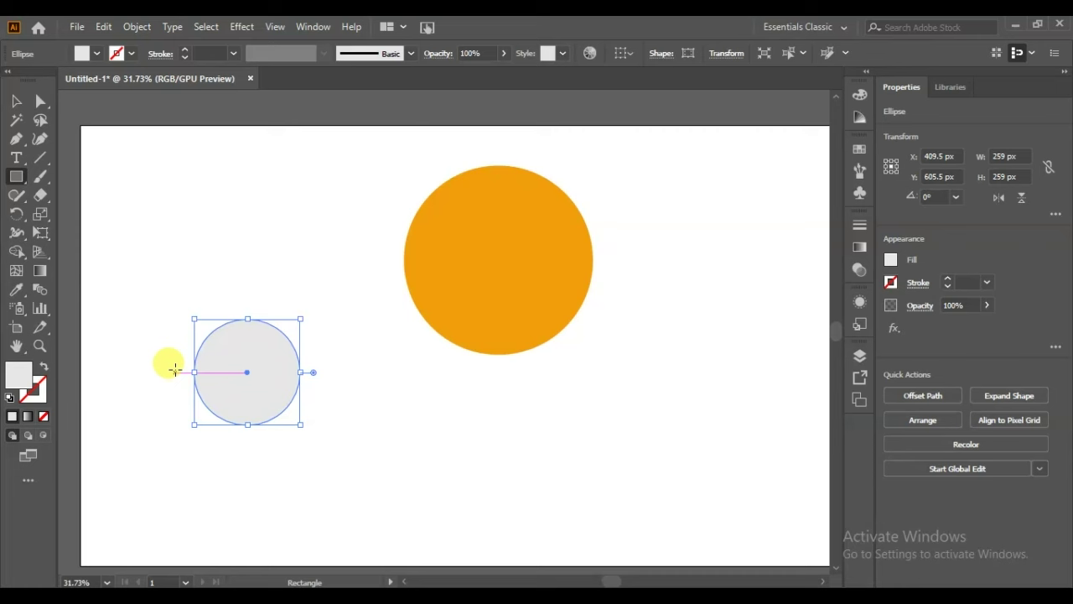
pyautogui.moveTo(174, 370); pyautogui.dragTo(337, 437)
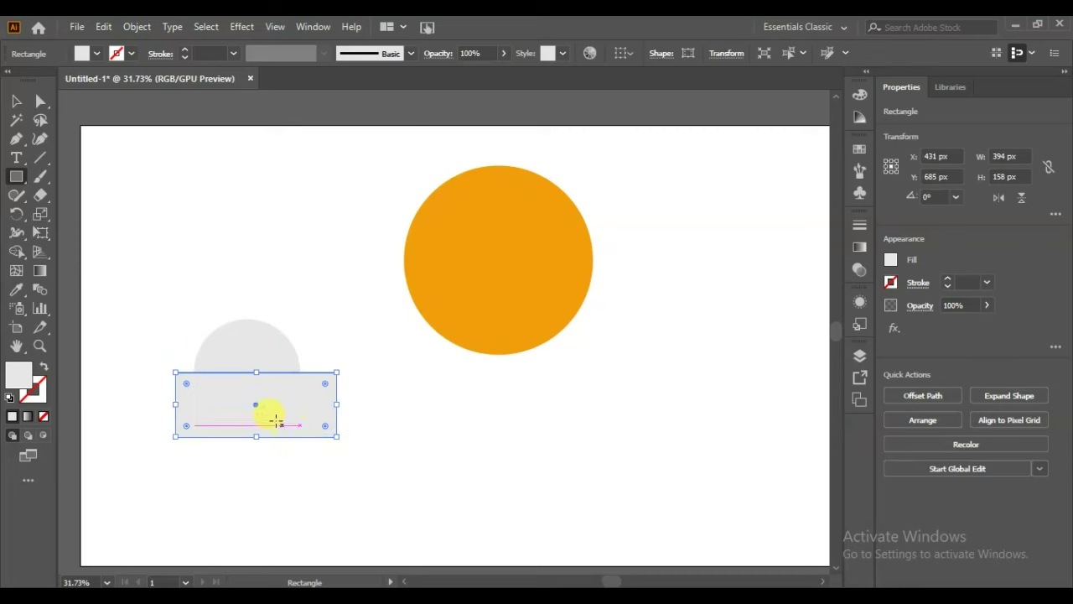
pyautogui.press('v')
pyautogui.moveTo(276, 421); pyautogui.dragTo(277, 413)
pyautogui.moveTo(207, 461); pyautogui.dragTo(208, 460)
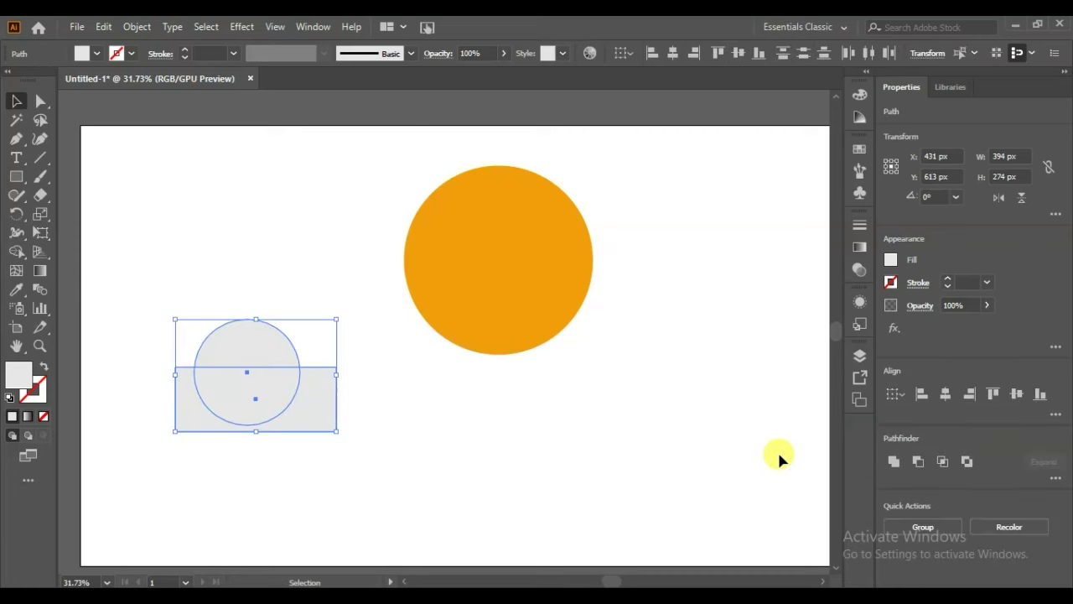
pyautogui.click(918, 462)
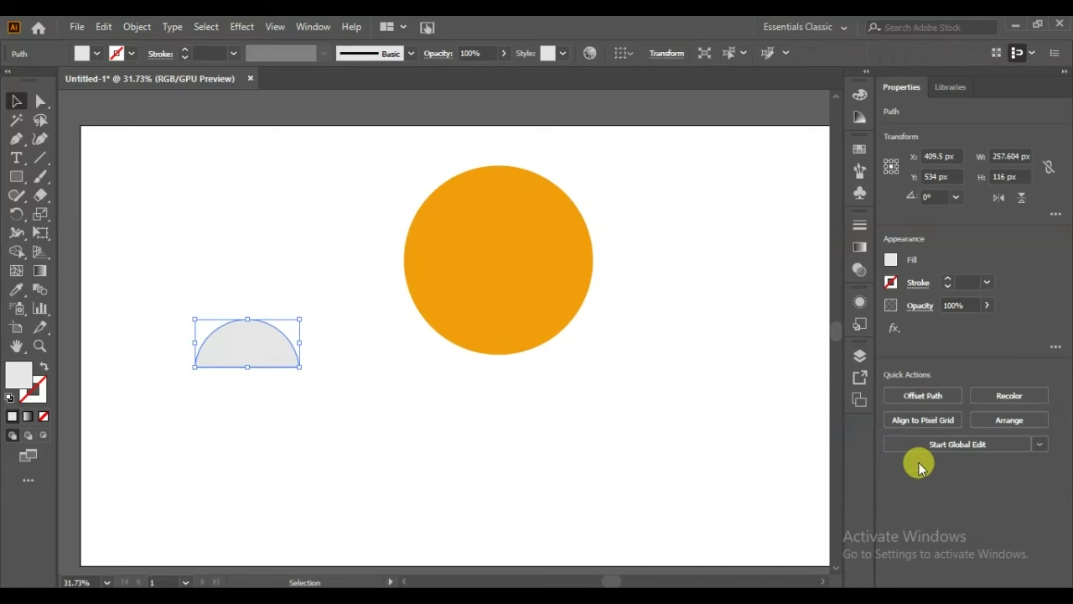
pyautogui.click(333, 409)
pyautogui.click(256, 356)
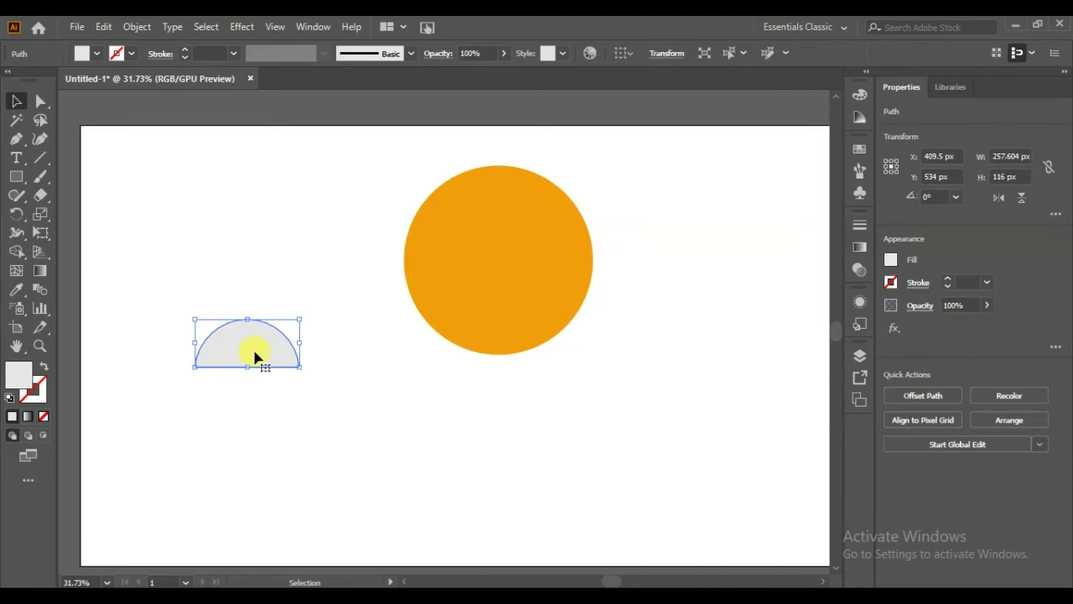
pyautogui.hotkey('ctrl', '=')
pyautogui.hotkey('ctrl', '=')
pyautogui.hotkey('ctrl', '=')
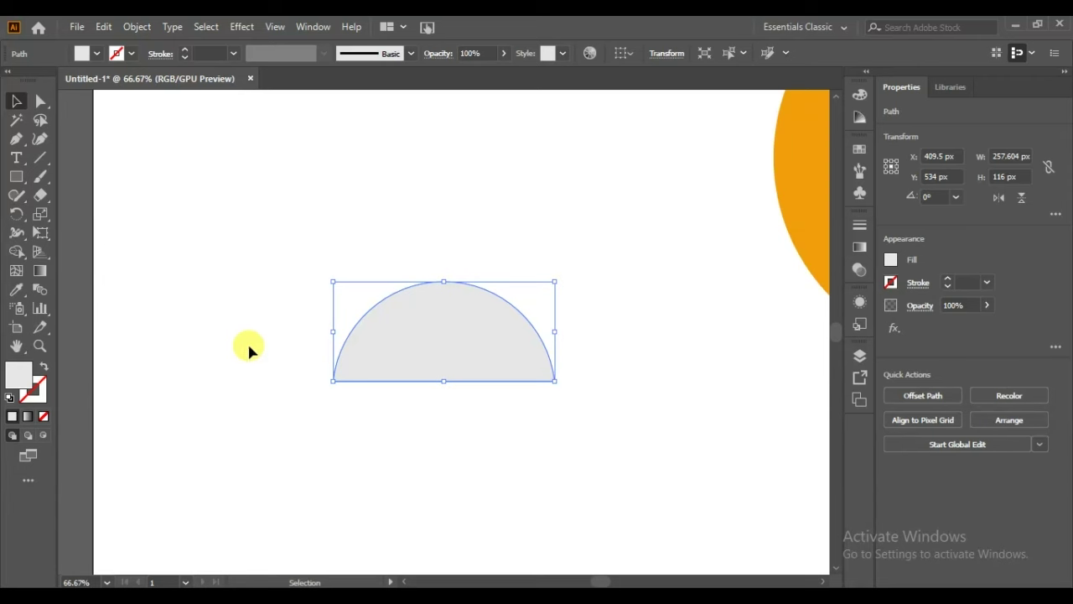
# Place a small circle knob on top of the grey dome and unite them into one cloche shape.
pyautogui.moveTo(16, 177); pyautogui.dragTo(51, 208)
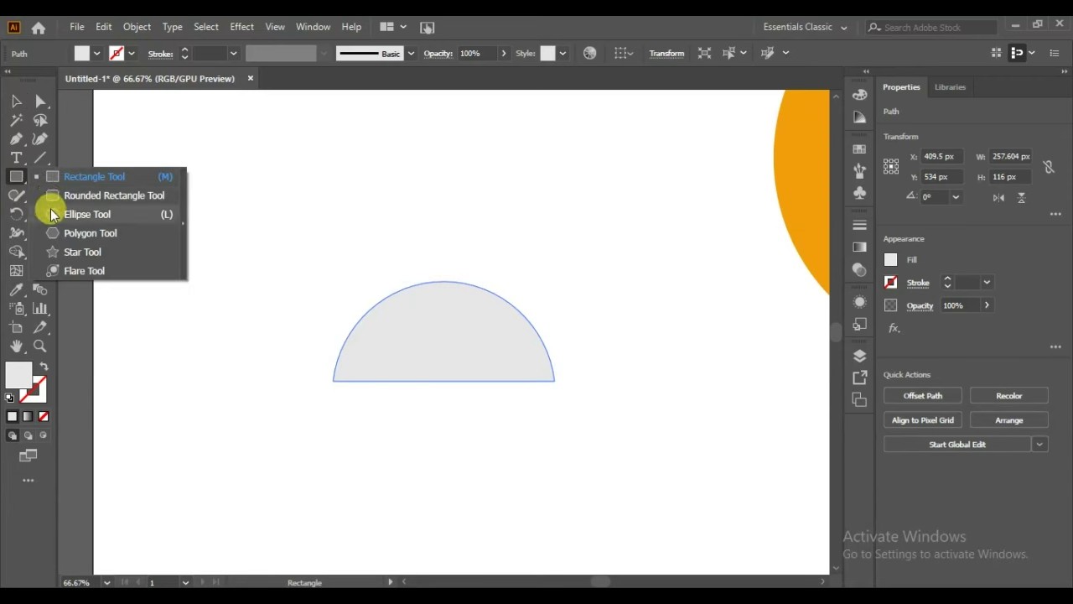
pyautogui.moveTo(217, 260); pyautogui.dragTo(262, 302)
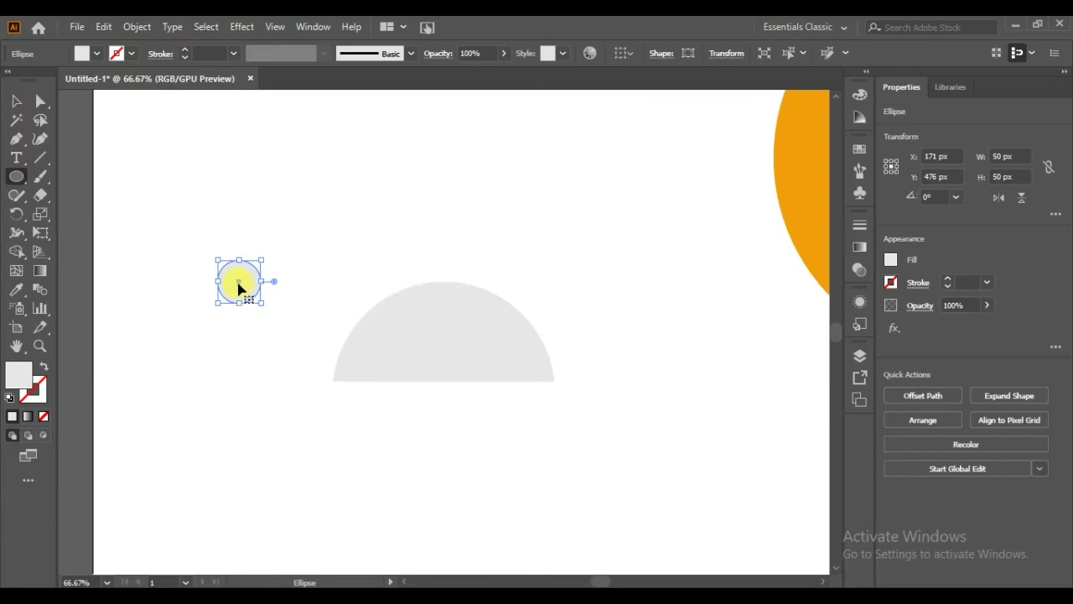
pyautogui.moveTo(239, 288)
pyautogui.mouseDown()
pyautogui.moveTo(443, 292)
pyautogui.moveTo(457, 303)
pyautogui.mouseUp()
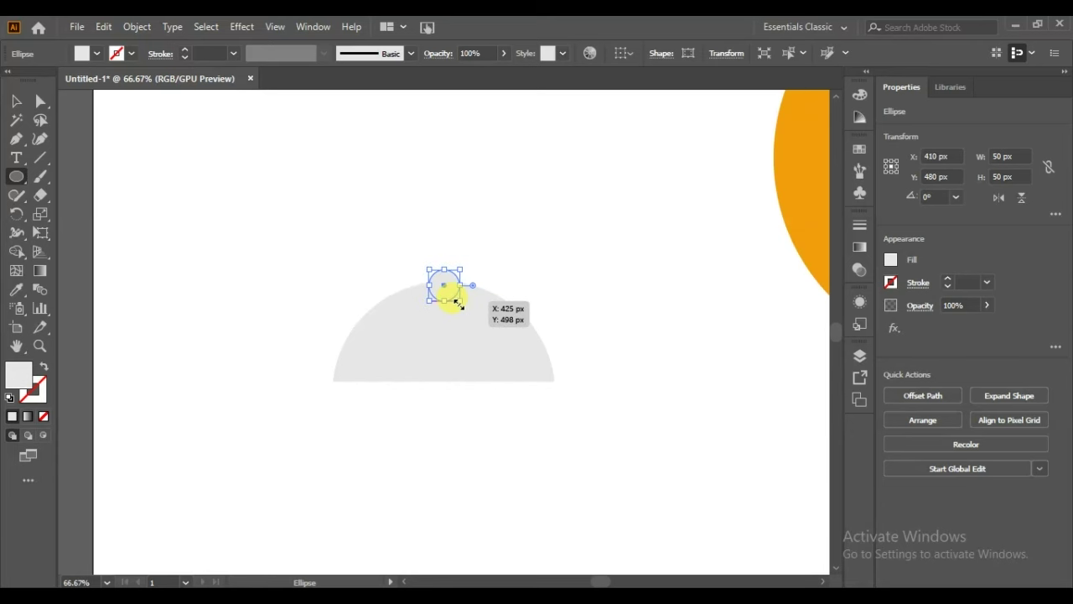
pyautogui.moveTo(446, 270); pyautogui.dragTo(384, 376)
pyautogui.click(17, 103)
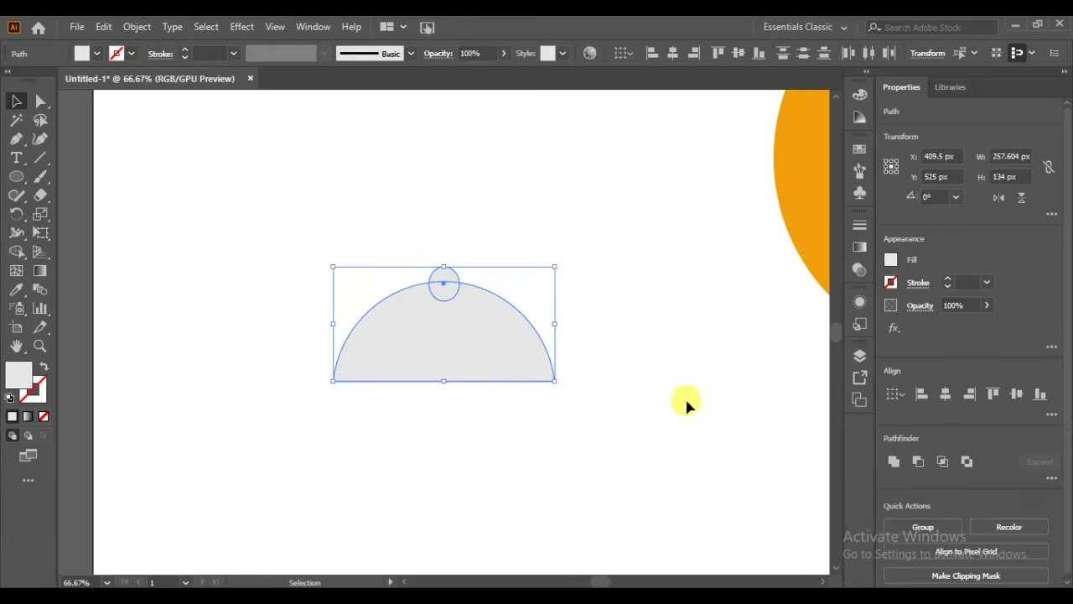
pyautogui.click(894, 462)
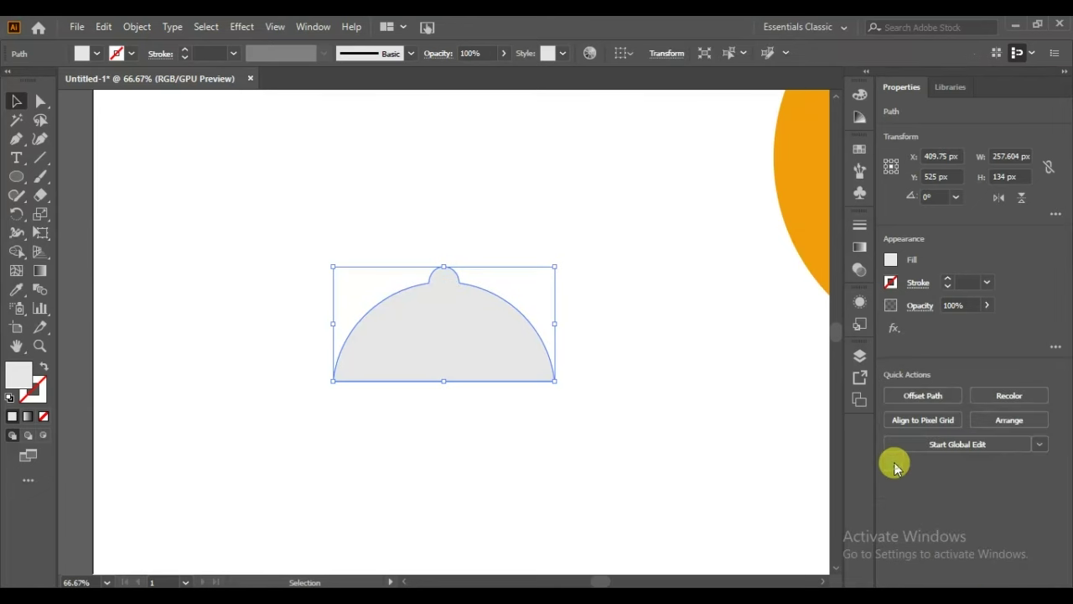
pyautogui.click(540, 422)
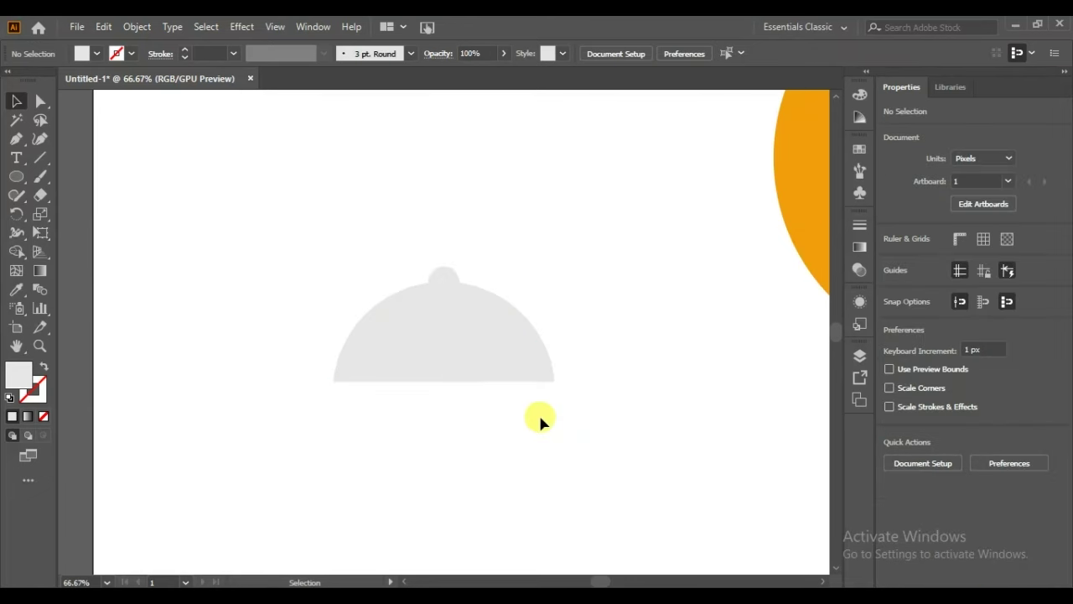
pyautogui.click(16, 176)
pyautogui.click(55, 213)
# Merge three overlapping grey circles into a 165 × 106 px cloud shape using Shape Builder.
pyautogui.moveTo(267, 221)
pyautogui.mouseDown()
pyautogui.moveTo(334, 287)
pyautogui.moveTo(250, 283)
pyautogui.mouseUp()
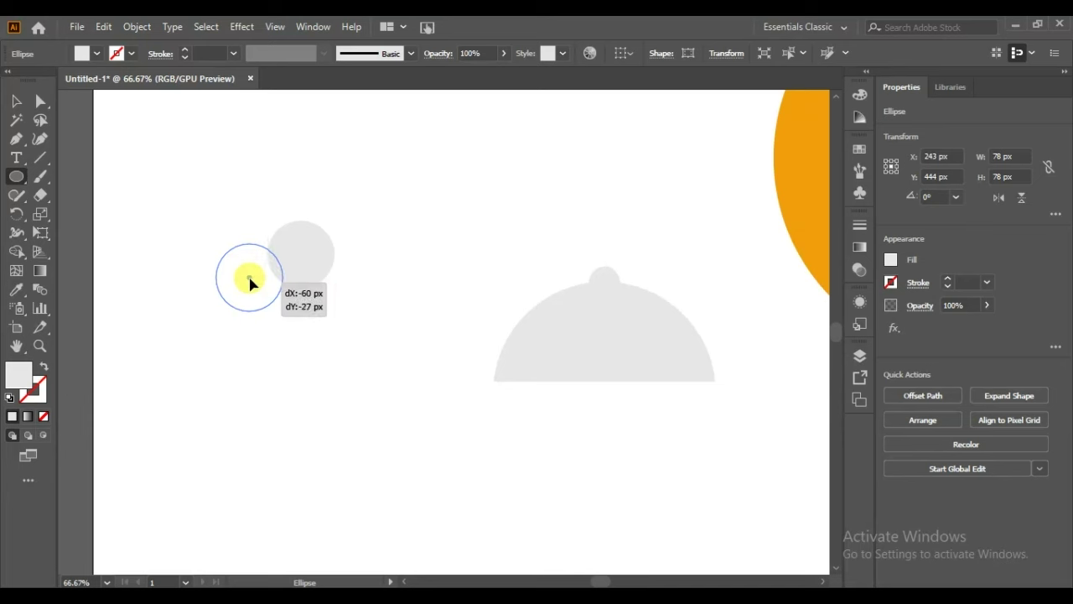
pyautogui.moveTo(250, 283)
pyautogui.mouseDown()
pyautogui.moveTo(328, 294)
pyautogui.moveTo(334, 285)
pyautogui.mouseUp()
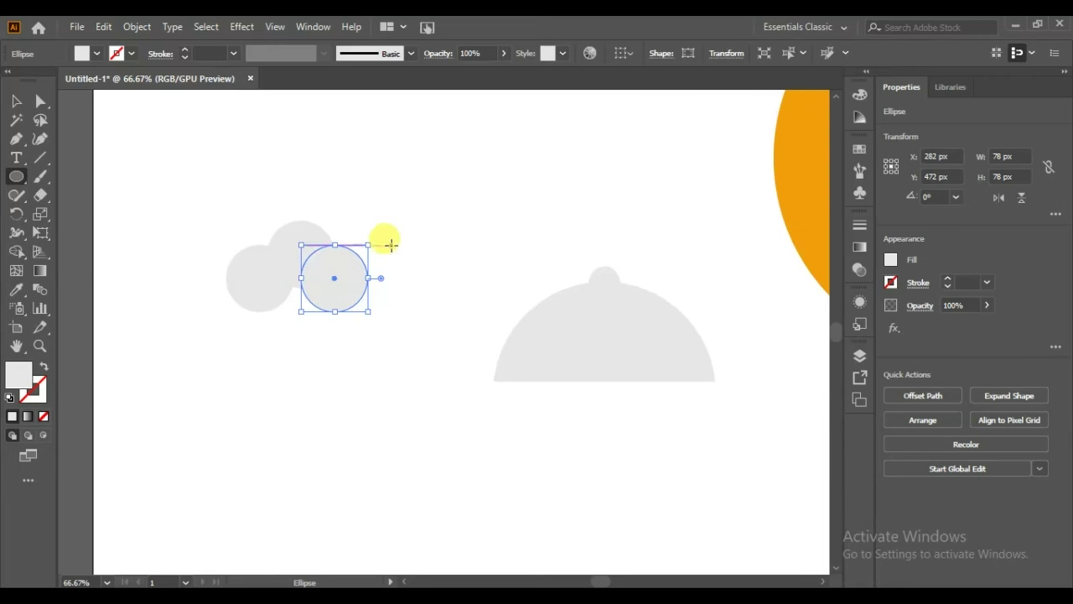
pyautogui.click(24, 102)
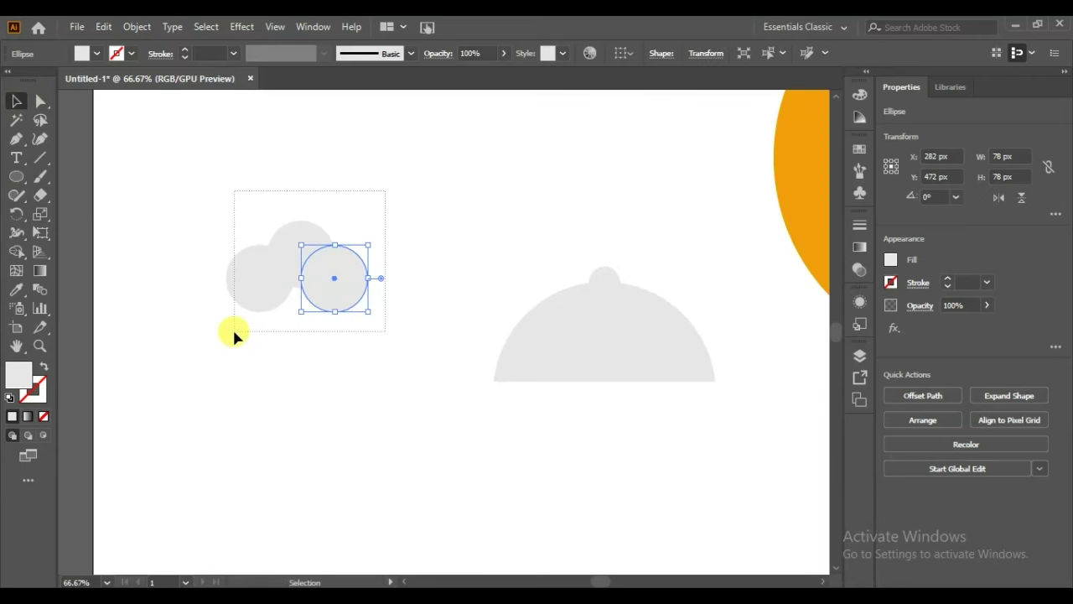
pyautogui.moveTo(234, 331); pyautogui.dragTo(234, 331)
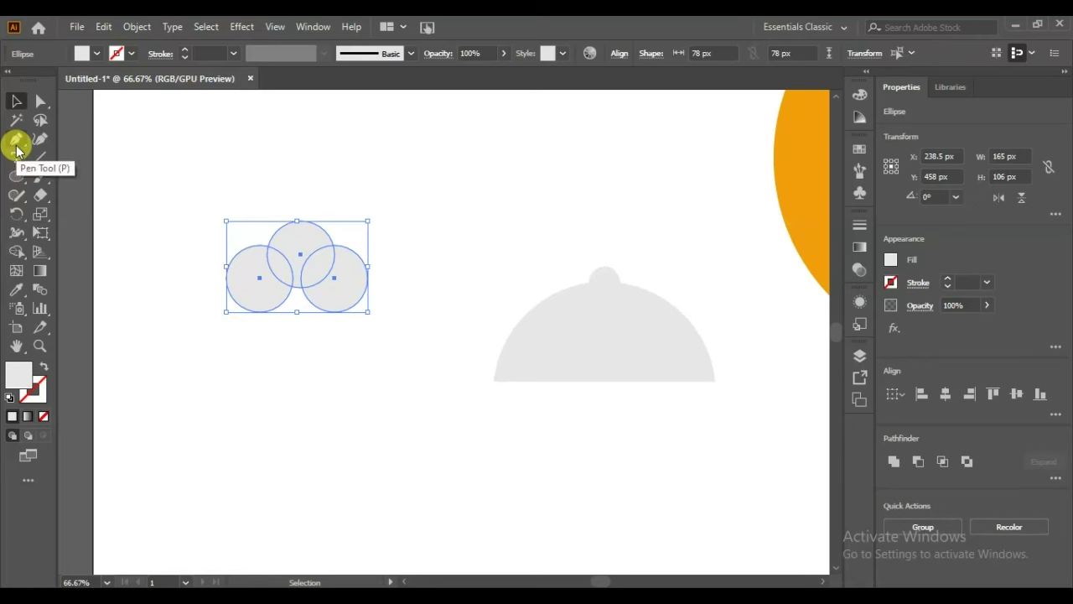
pyautogui.click(17, 251)
pyautogui.moveTo(251, 295); pyautogui.dragTo(346, 282)
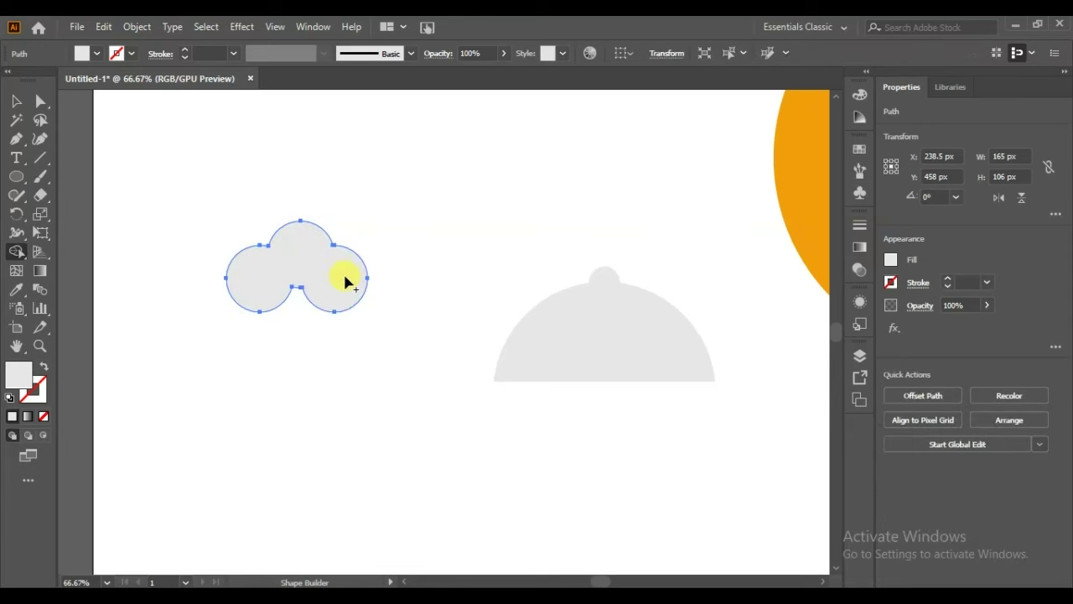
pyautogui.click(17, 176)
# Draw a rectangle hat band below the cloud and narrow it to fit.
pyautogui.click(92, 177)
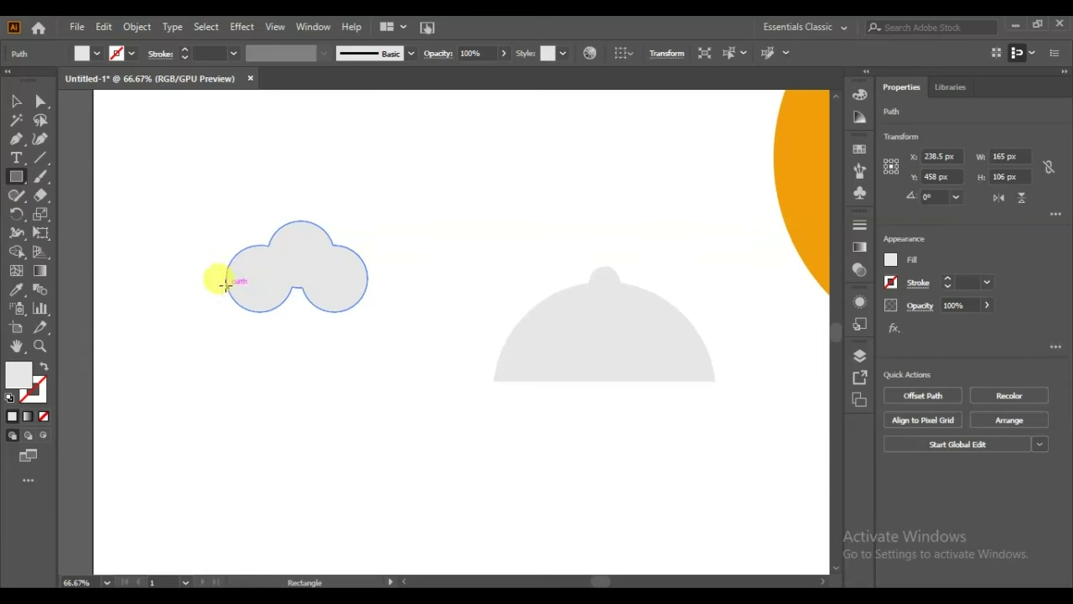
pyautogui.moveTo(224, 284); pyautogui.dragTo(367, 320)
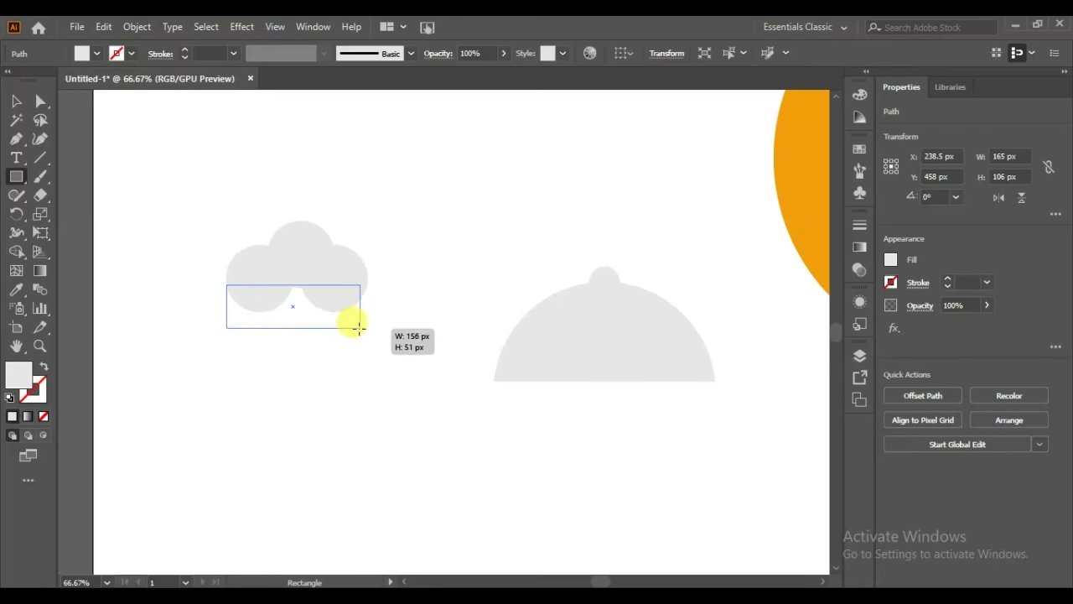
pyautogui.moveTo(367, 320); pyautogui.dragTo(367, 320)
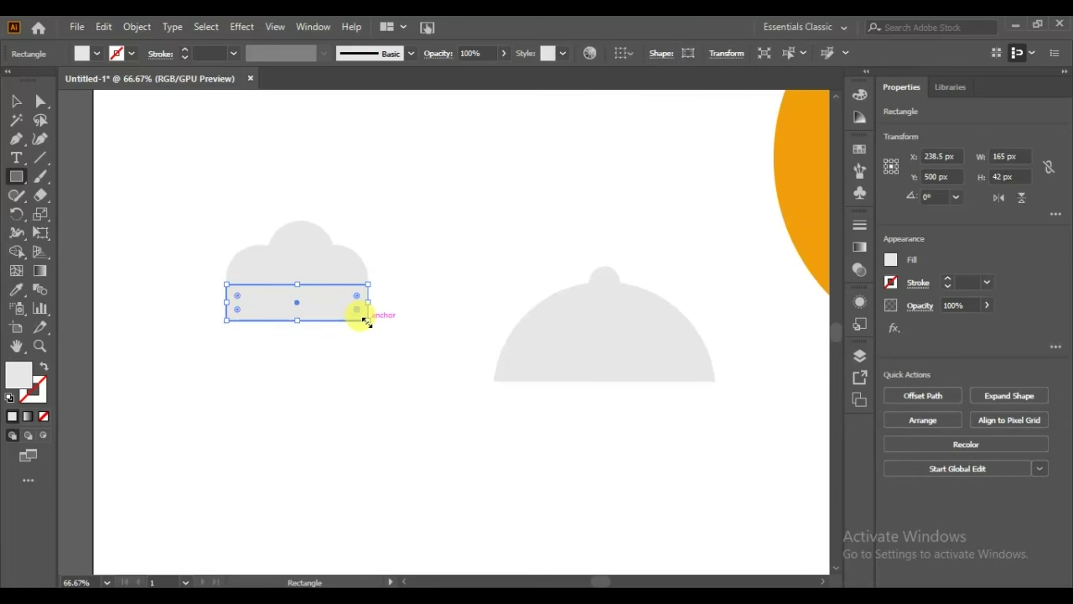
pyautogui.click(16, 100)
pyautogui.moveTo(298, 309); pyautogui.dragTo(298, 322)
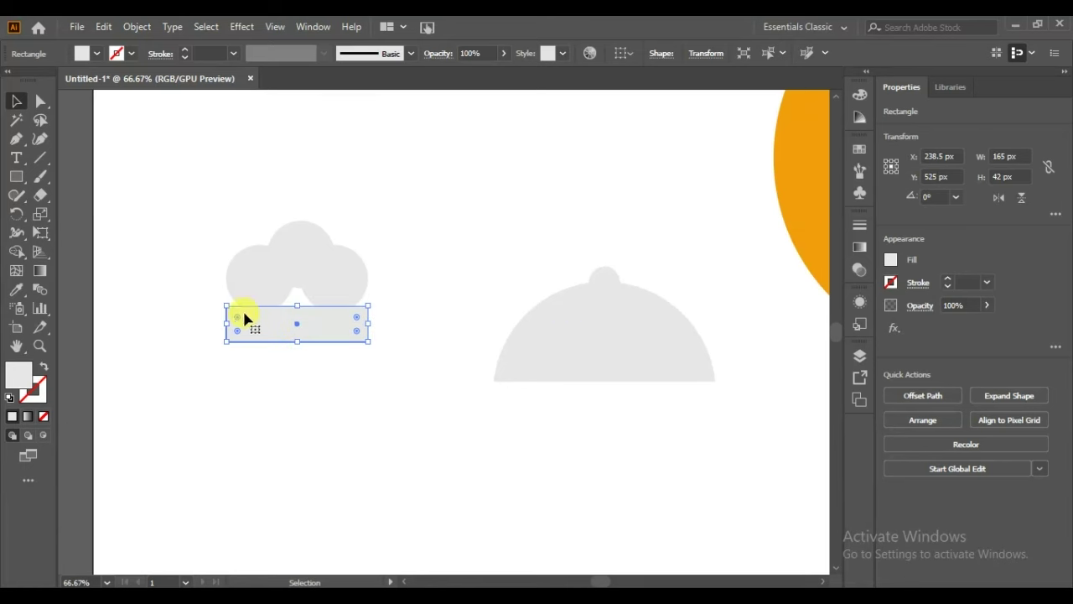
pyautogui.moveTo(229, 326); pyautogui.dragTo(242, 328)
pyautogui.moveTo(369, 323); pyautogui.dragTo(358, 323)
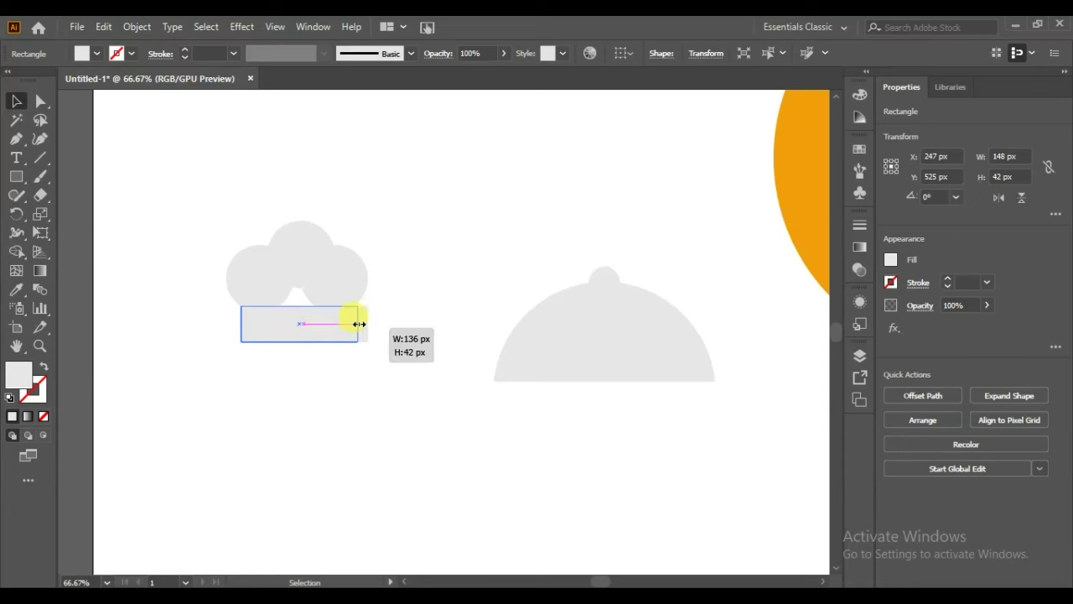
# Curve the band's top and bottom edges with the Anchor Point tool.
pyautogui.click(16, 138)
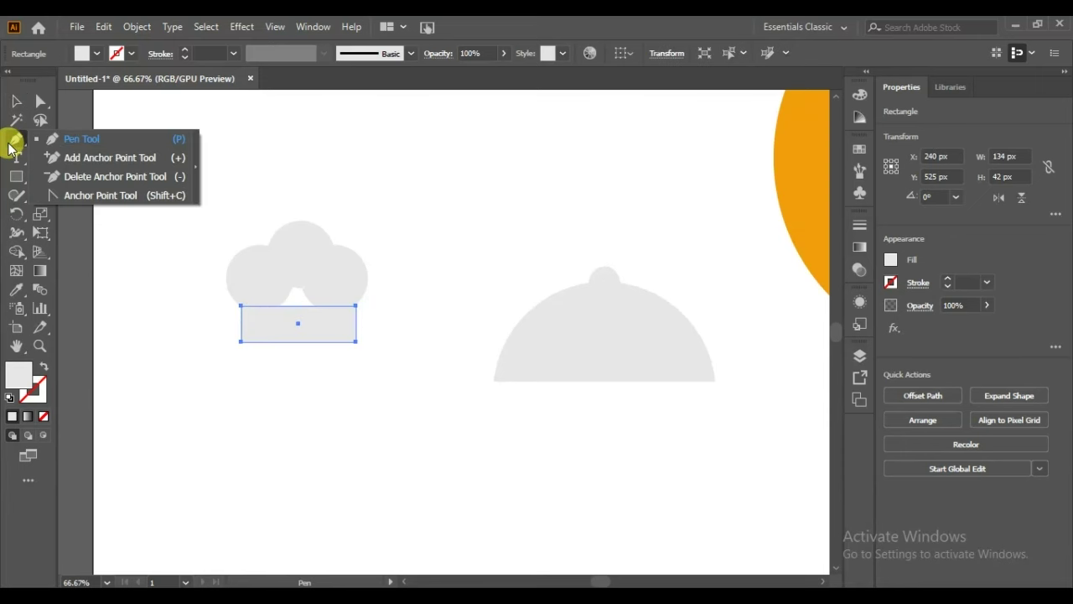
pyautogui.click(93, 195)
pyautogui.moveTo(298, 306); pyautogui.dragTo(297, 291)
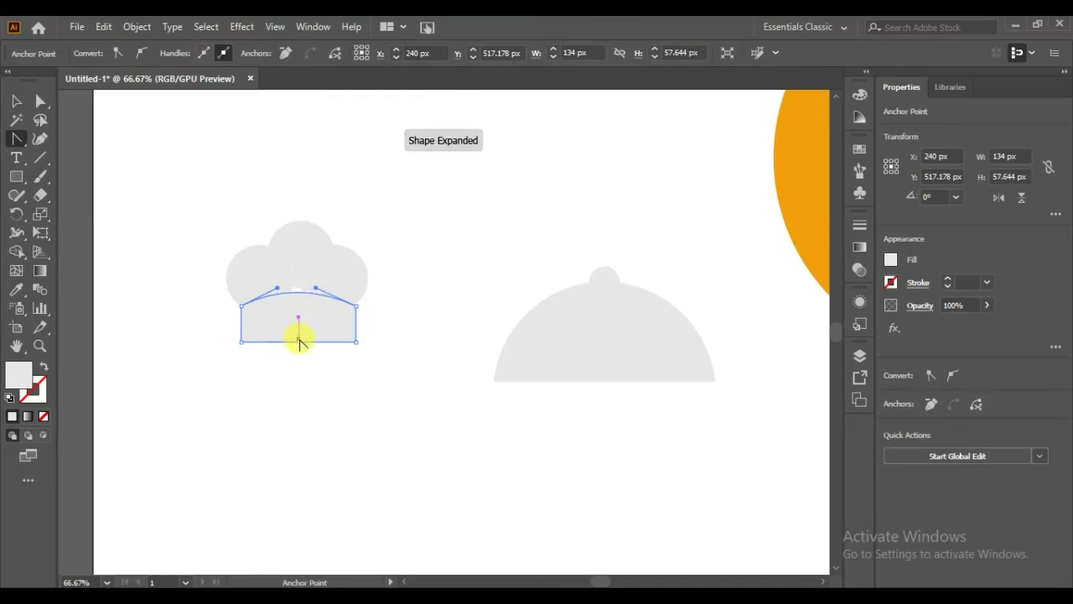
pyautogui.moveTo(298, 343); pyautogui.dragTo(296, 335)
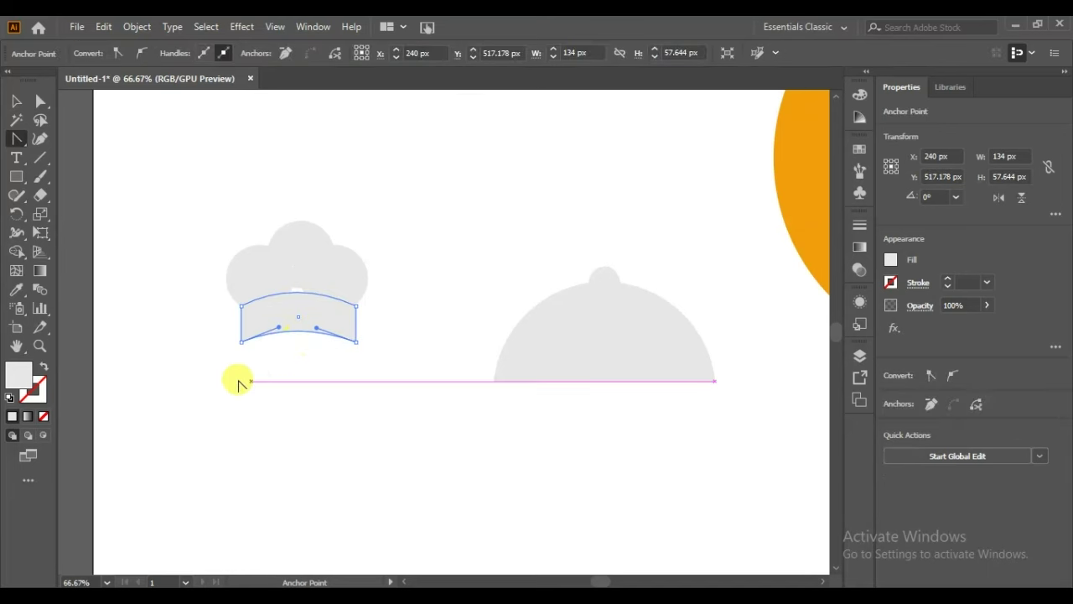
pyautogui.click(16, 101)
pyautogui.click(425, 310)
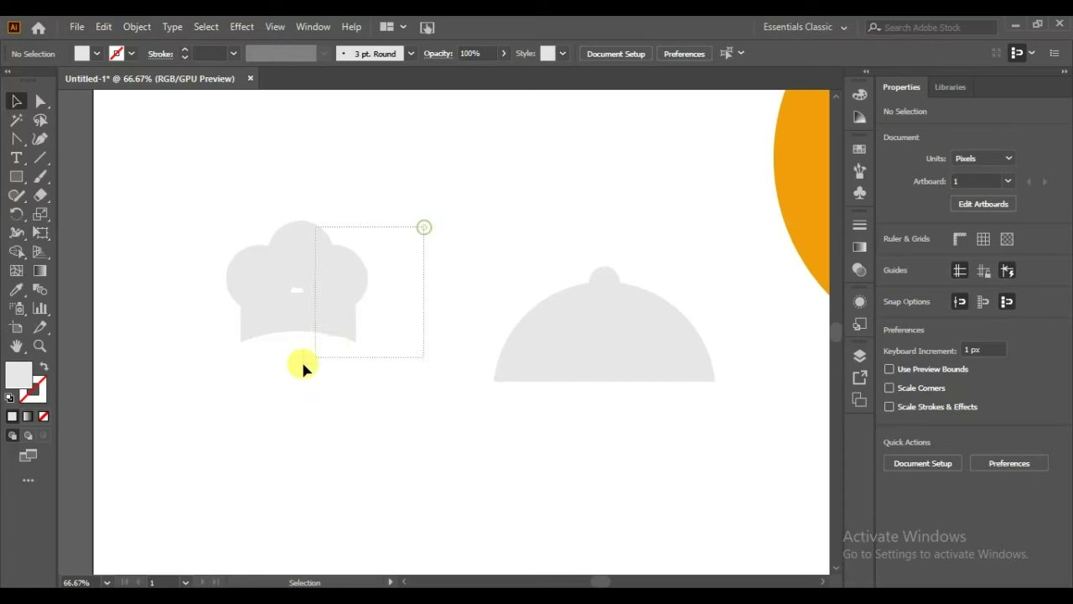
# Merge the hat's top lobes and band pieces with Shape Builder into one 165 × 141 px hat.
pyautogui.moveTo(206, 370); pyautogui.dragTo(204, 371)
pyautogui.click(17, 252)
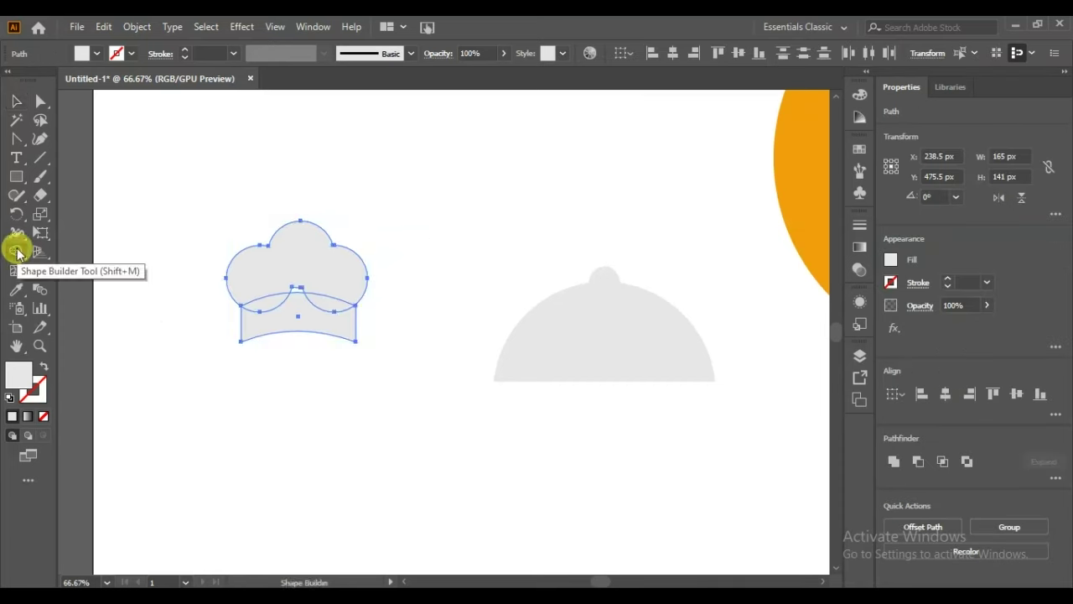
pyautogui.moveTo(321, 257)
pyautogui.mouseDown()
pyautogui.moveTo(296, 288)
pyautogui.moveTo(299, 273)
pyautogui.mouseUp()
pyautogui.moveTo(263, 313); pyautogui.dragTo(332, 307)
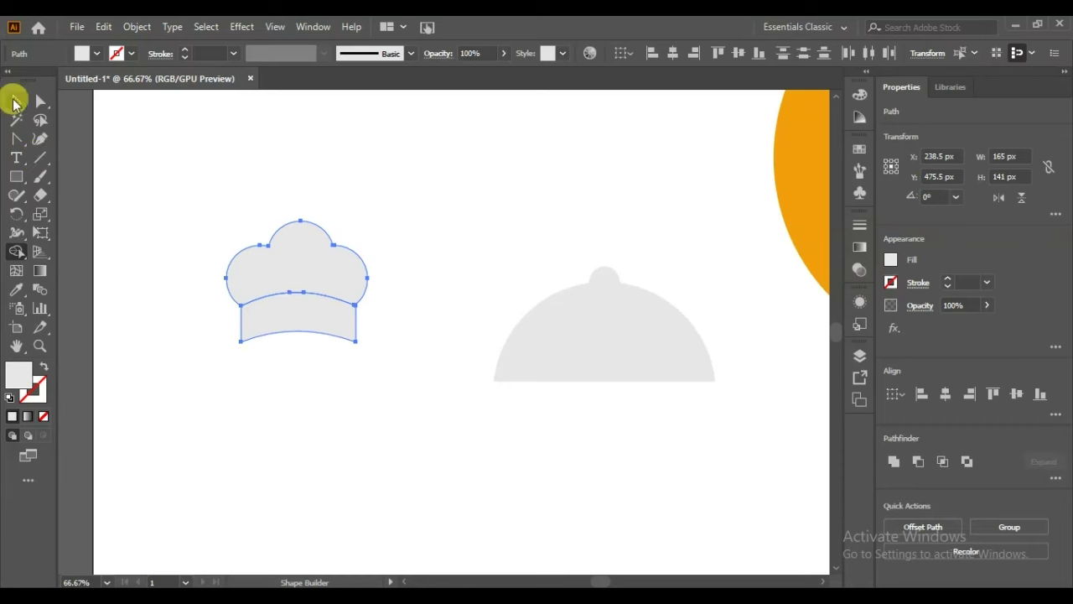
pyautogui.click(14, 102)
pyautogui.click(125, 259)
# Fill both chef hat crease marks black.
pyautogui.scroll(4, 354, 210)
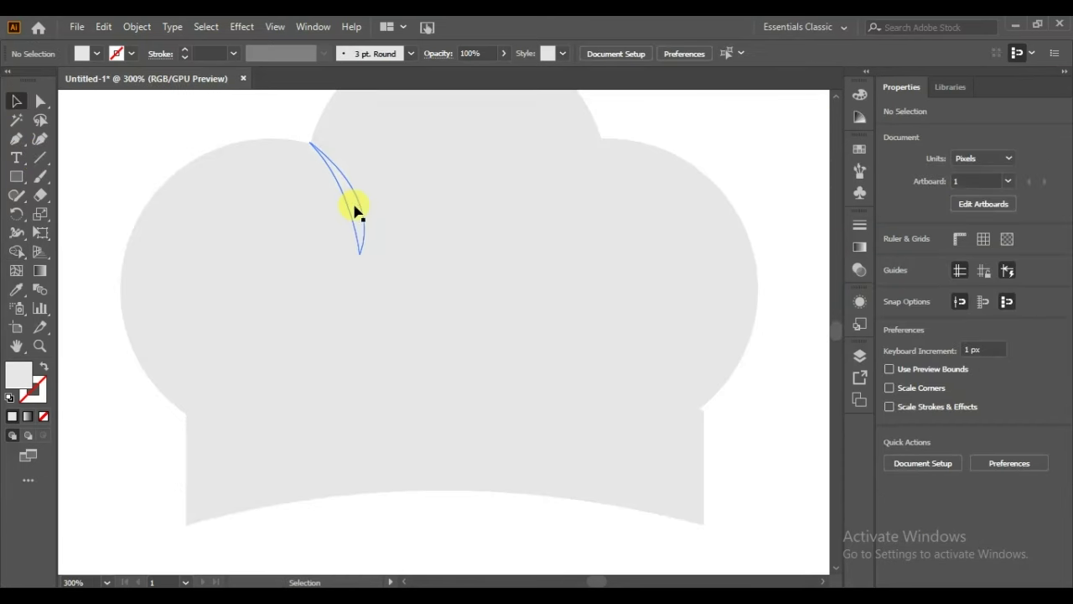
pyautogui.click(353, 209)
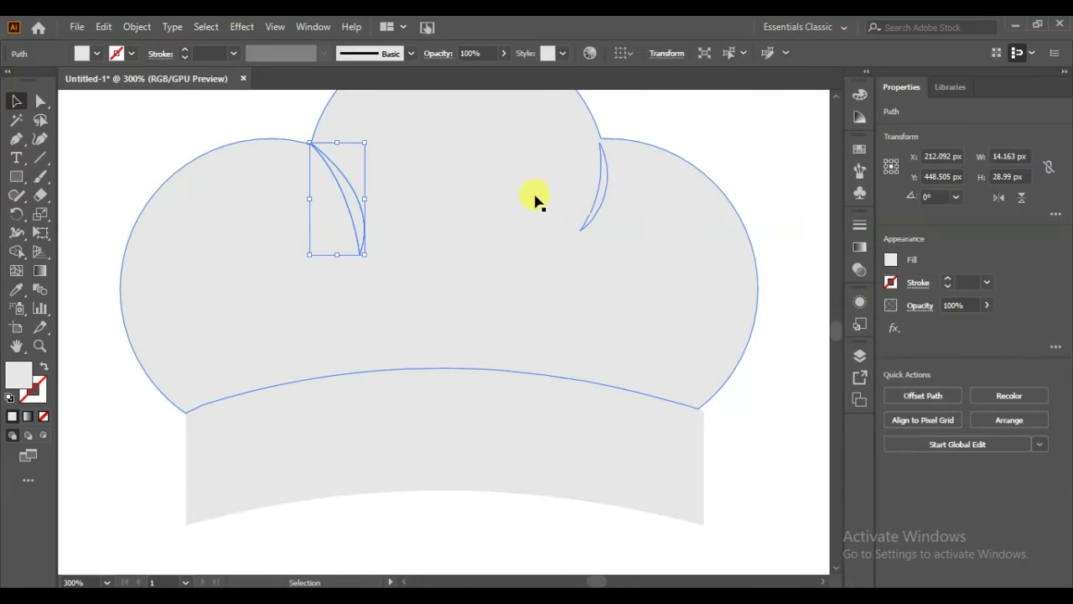
pyautogui.keyDown('shift'); pyautogui.click(605, 203); pyautogui.keyUp('shift')
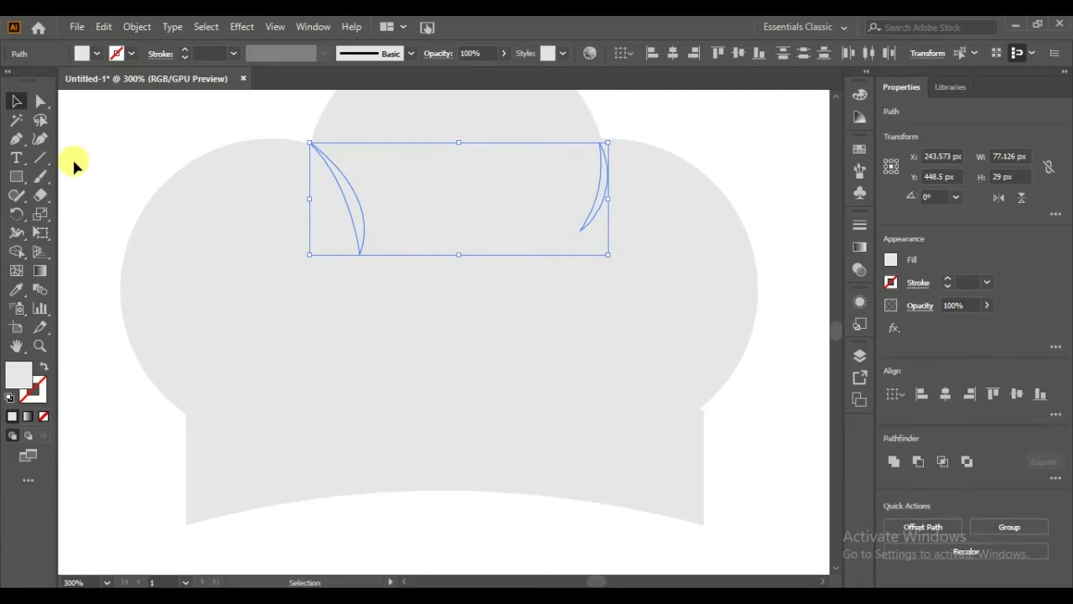
pyautogui.click(98, 52)
pyautogui.click(34, 79)
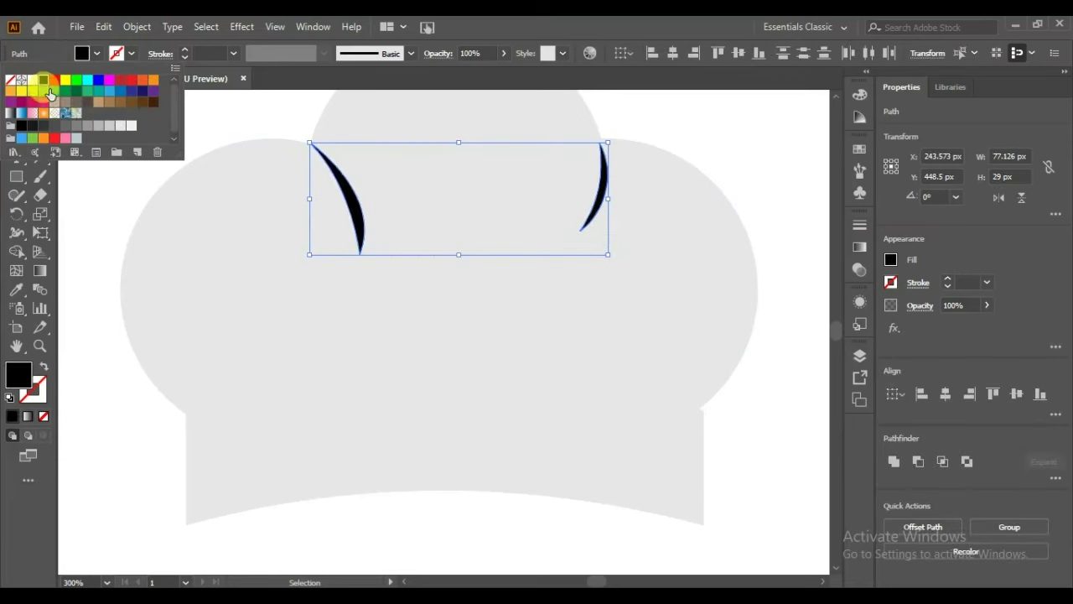
pyautogui.click(116, 195)
# Fill the curved strip above the band mid-grey.
pyautogui.click(251, 414)
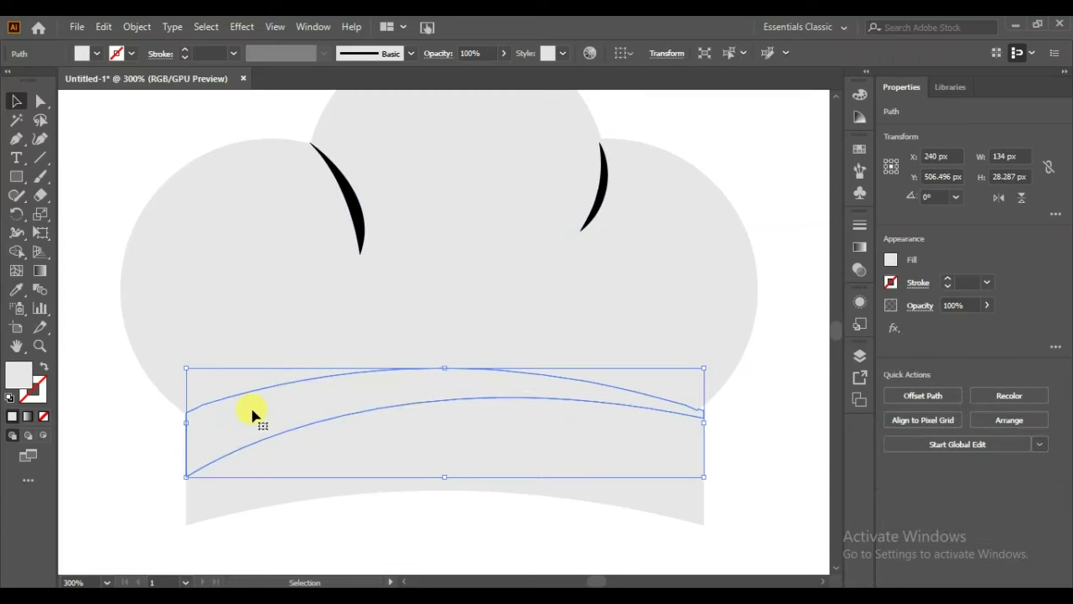
pyautogui.click(81, 53)
pyautogui.click(87, 123)
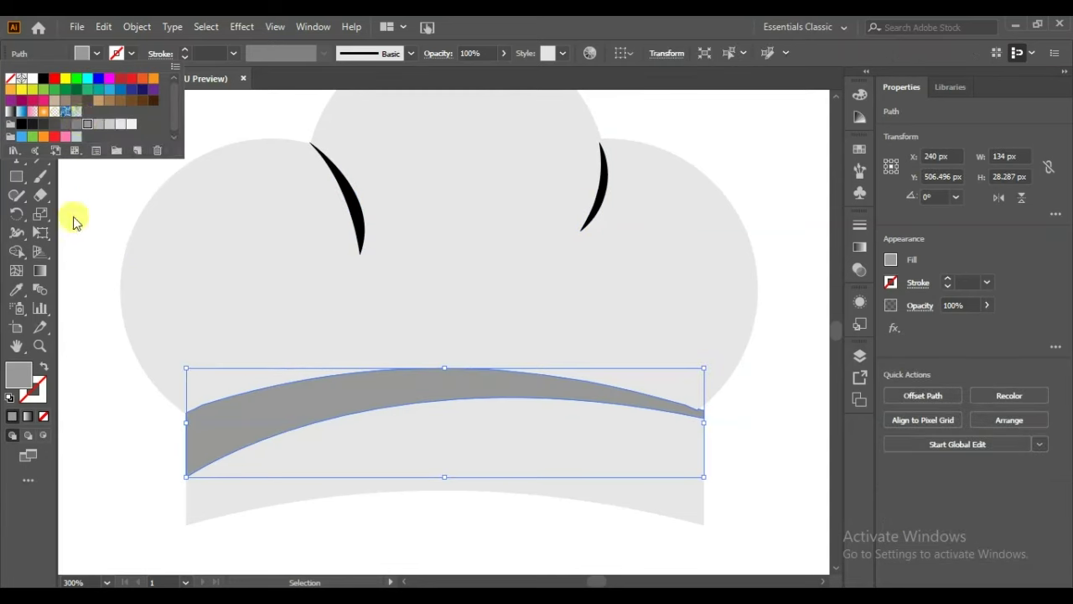
pyautogui.click(86, 299)
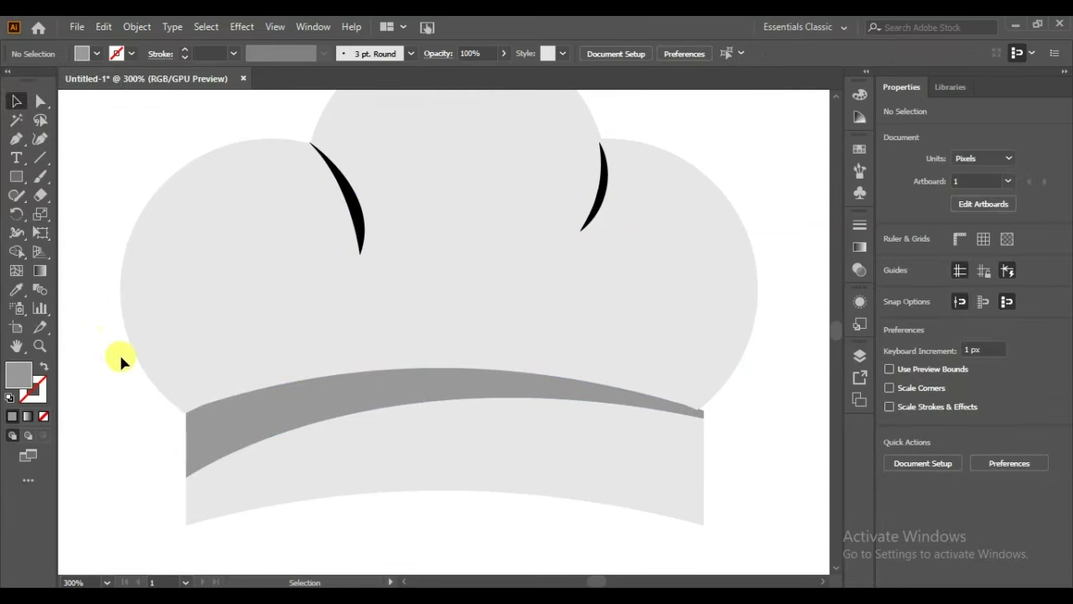
# Pen-draw the first spikes of a shadow path along the top of the grey strip.
pyautogui.click(16, 139)
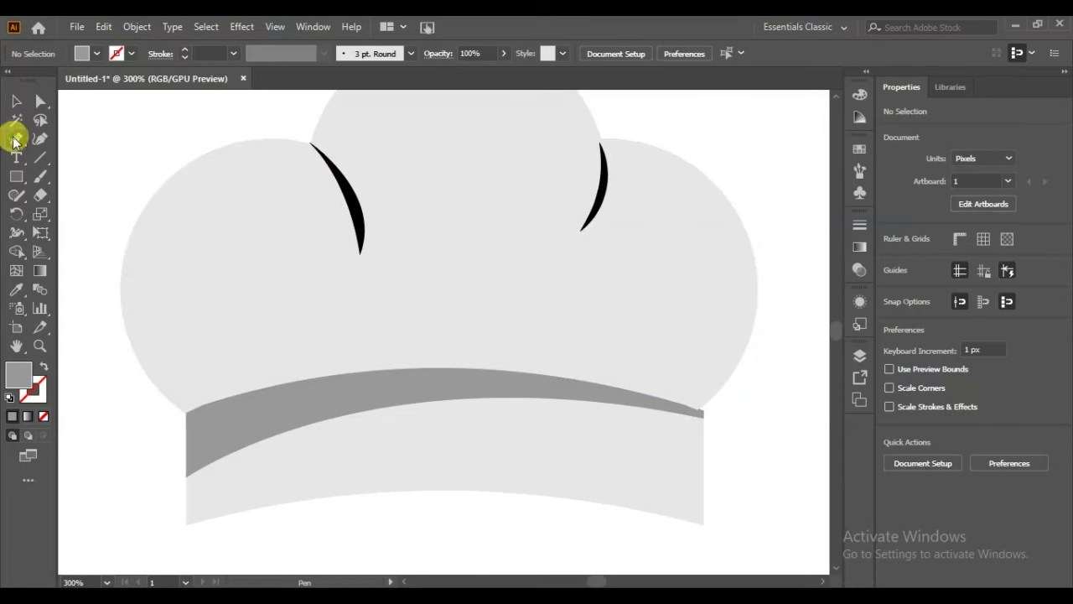
pyautogui.click(187, 412)
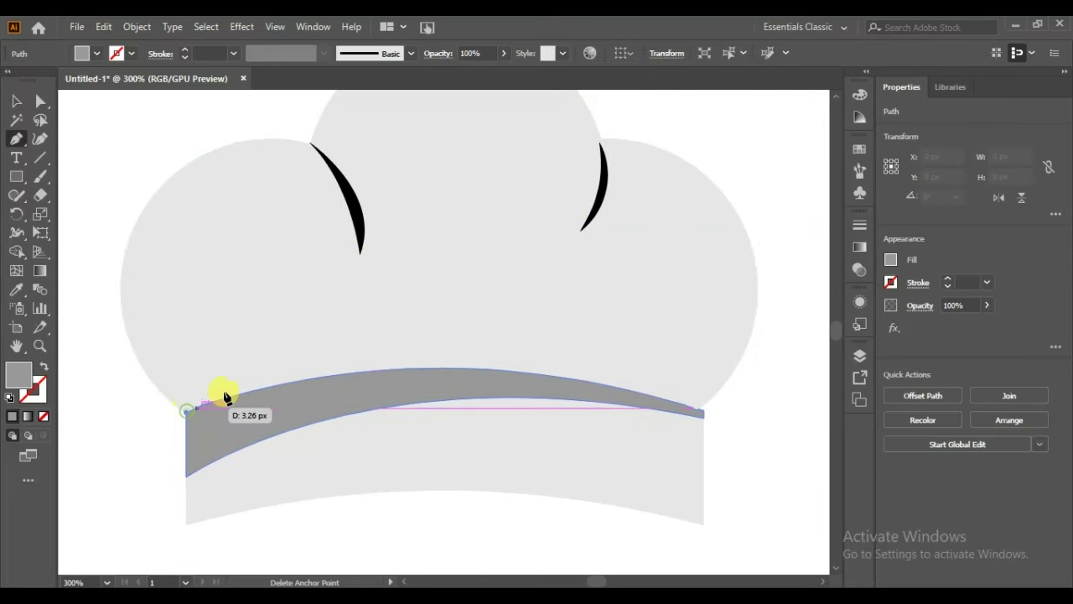
pyautogui.moveTo(373, 265); pyautogui.dragTo(378, 220)
pyautogui.moveTo(351, 301)
pyautogui.mouseDown()
pyautogui.moveTo(335, 373)
pyautogui.moveTo(290, 401)
pyautogui.mouseUp()
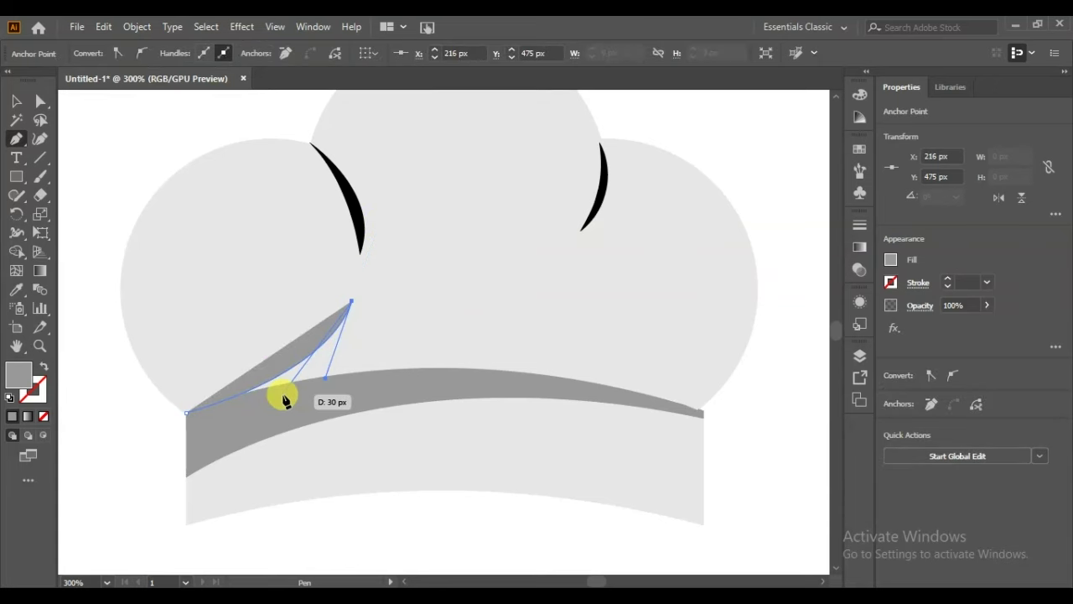
pyautogui.moveTo(286, 401); pyautogui.dragTo(450, 317)
pyautogui.moveTo(497, 244)
pyautogui.mouseDown()
pyautogui.moveTo(420, 372)
pyautogui.moveTo(397, 392)
pyautogui.moveTo(395, 383)
pyautogui.moveTo(455, 388)
pyautogui.mouseUp()
pyautogui.click(533, 378)
pyautogui.moveTo(565, 314); pyautogui.dragTo(572, 251)
pyautogui.click(564, 314)
# Finish the last spike, close the path at its start, and fill it black.
pyautogui.moveTo(546, 383)
pyautogui.mouseDown()
pyautogui.moveTo(508, 406)
pyautogui.moveTo(577, 396)
pyautogui.mouseUp()
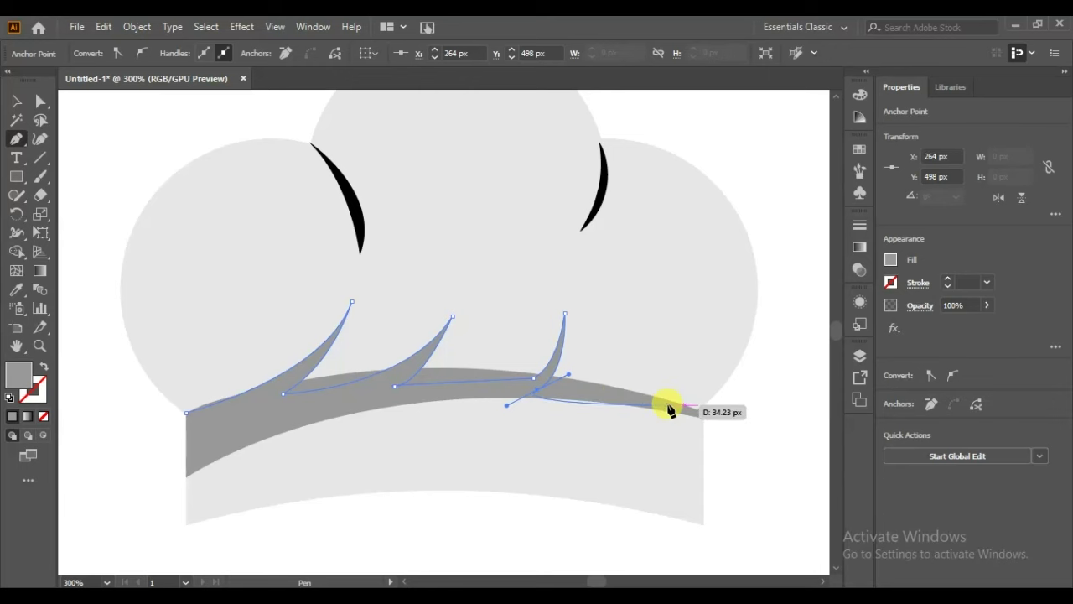
pyautogui.moveTo(671, 411); pyautogui.dragTo(718, 428)
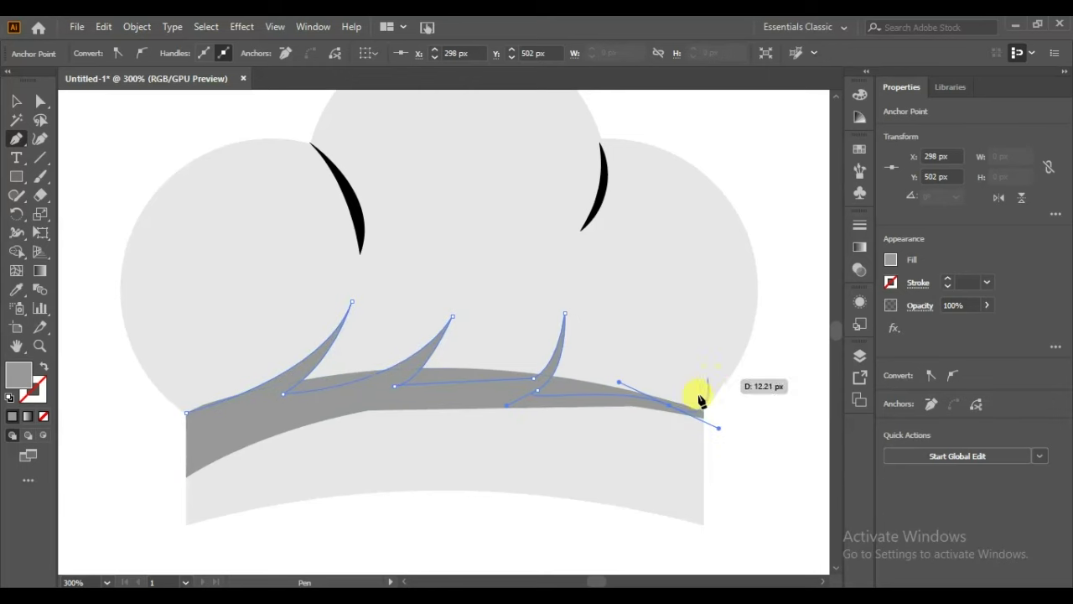
pyautogui.moveTo(735, 347)
pyautogui.mouseDown()
pyautogui.moveTo(751, 314)
pyautogui.moveTo(683, 420)
pyautogui.mouseUp()
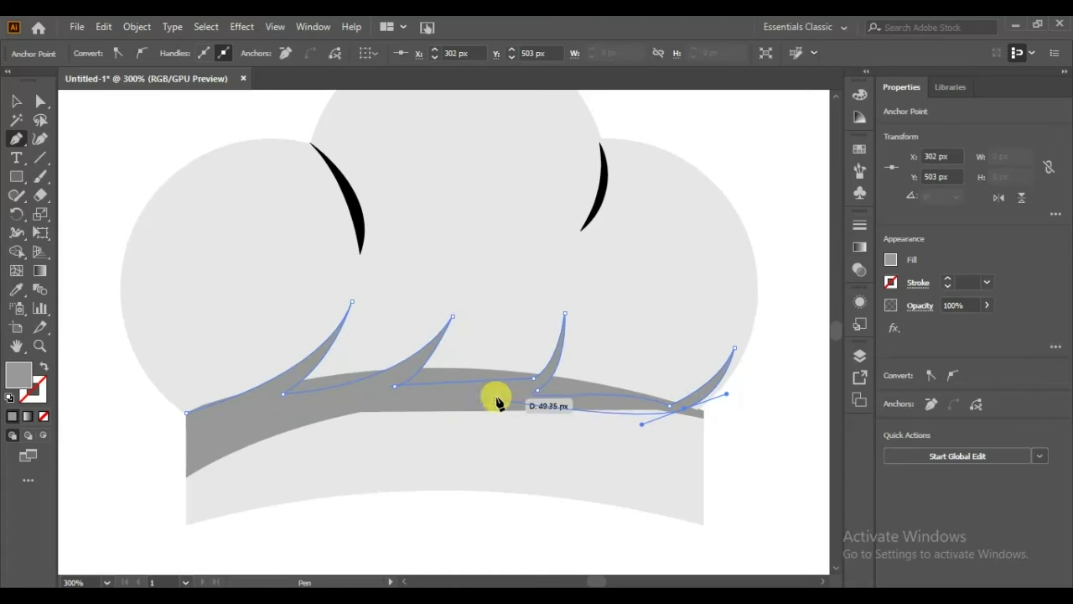
pyautogui.moveTo(682, 417); pyautogui.dragTo(684, 415)
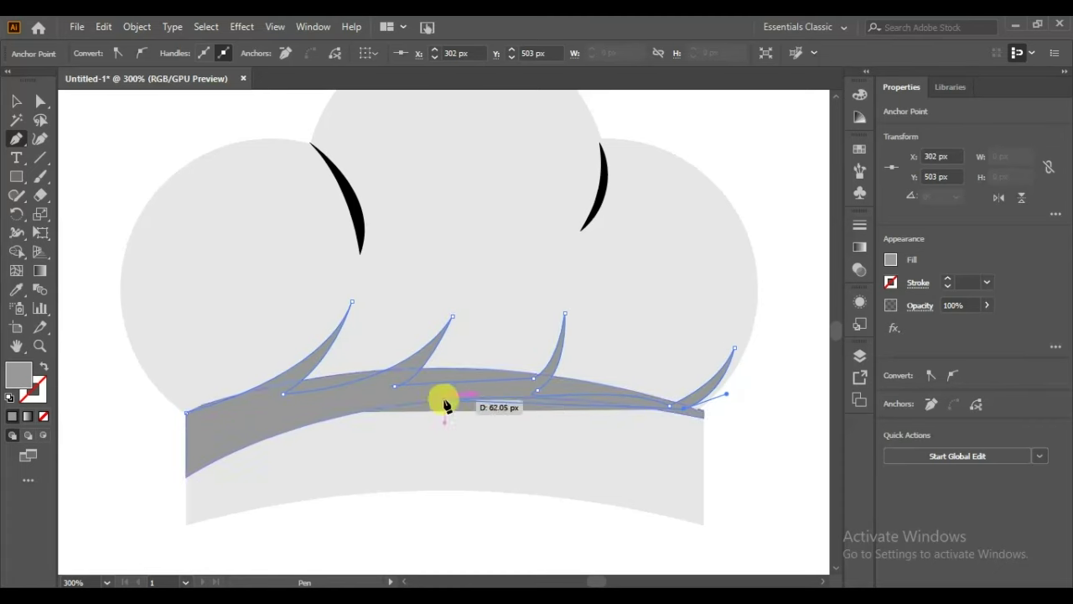
pyautogui.moveTo(221, 437); pyautogui.dragTo(124, 517)
pyautogui.click(220, 436)
pyautogui.moveTo(186, 412)
pyautogui.mouseDown()
pyautogui.moveTo(172, 424)
pyautogui.moveTo(187, 418)
pyautogui.mouseUp()
pyautogui.click(16, 101)
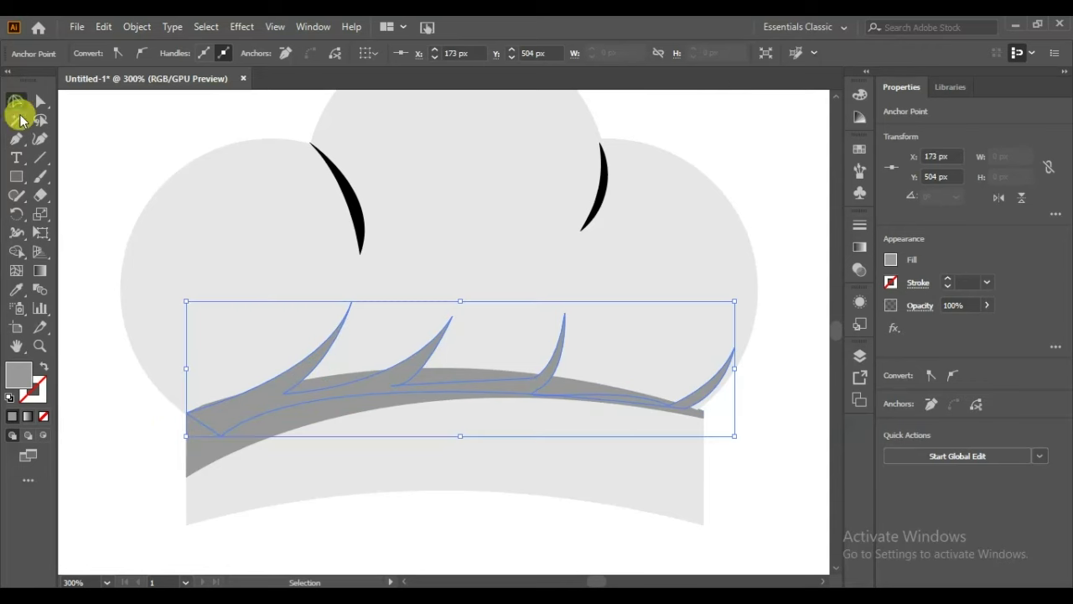
pyautogui.click(124, 420)
# Pen-draw a closed black band across the lower part of the hat's puffy top.
pyautogui.press('p')
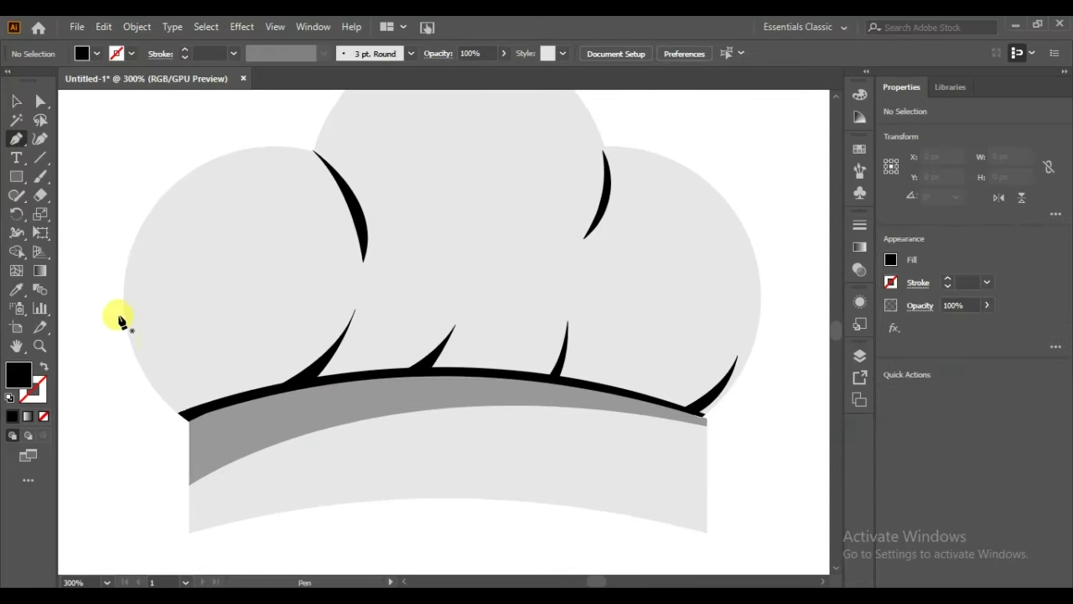
pyautogui.click(108, 281)
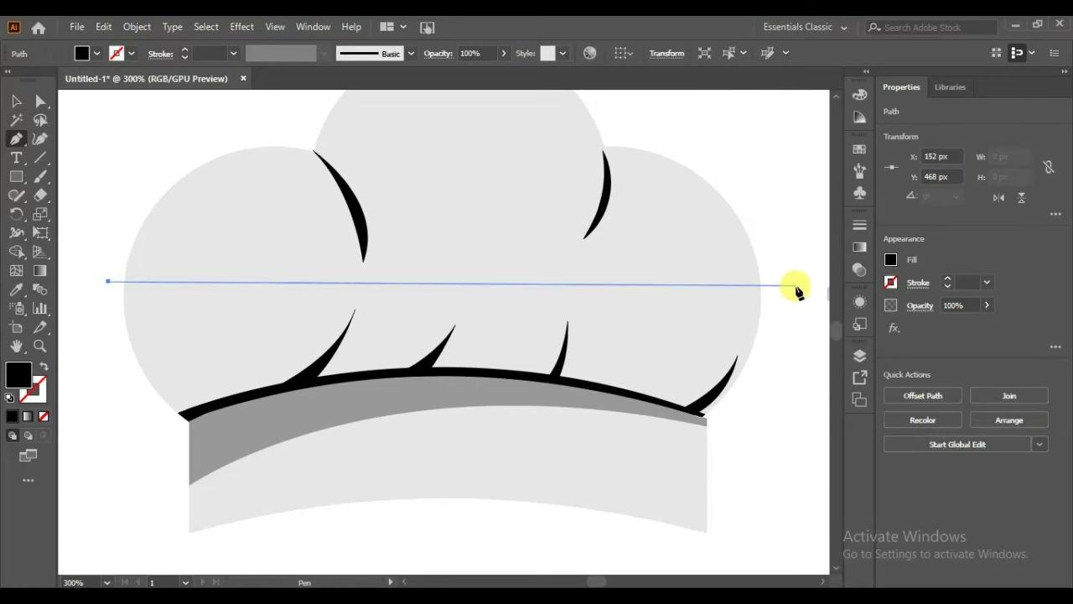
pyautogui.moveTo(792, 294)
pyautogui.mouseDown()
pyautogui.moveTo(825, 211)
pyautogui.moveTo(410, 494)
pyautogui.mouseUp()
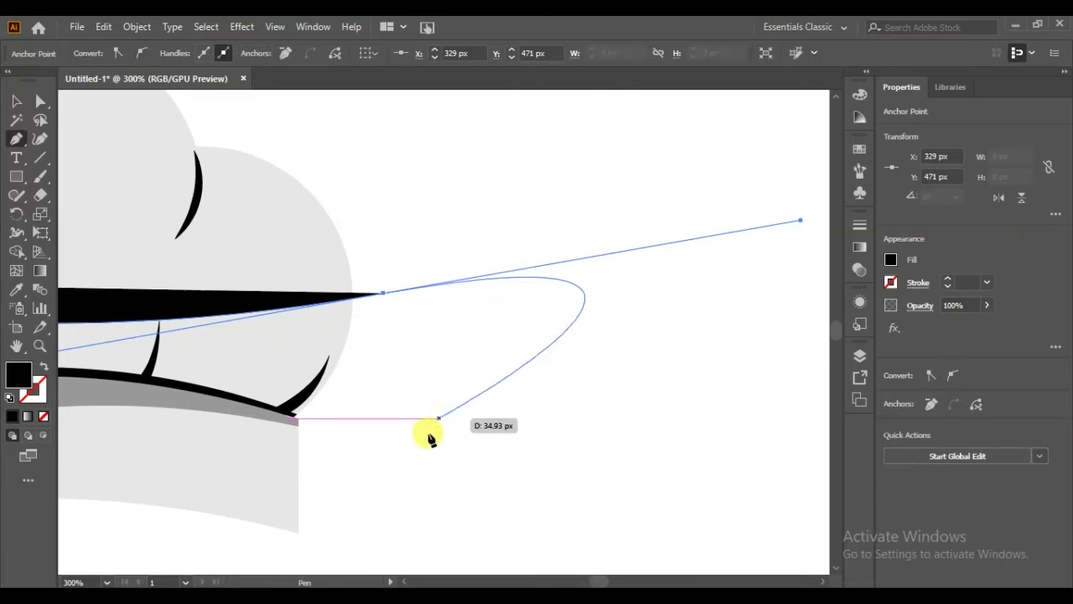
pyautogui.click(410, 494)
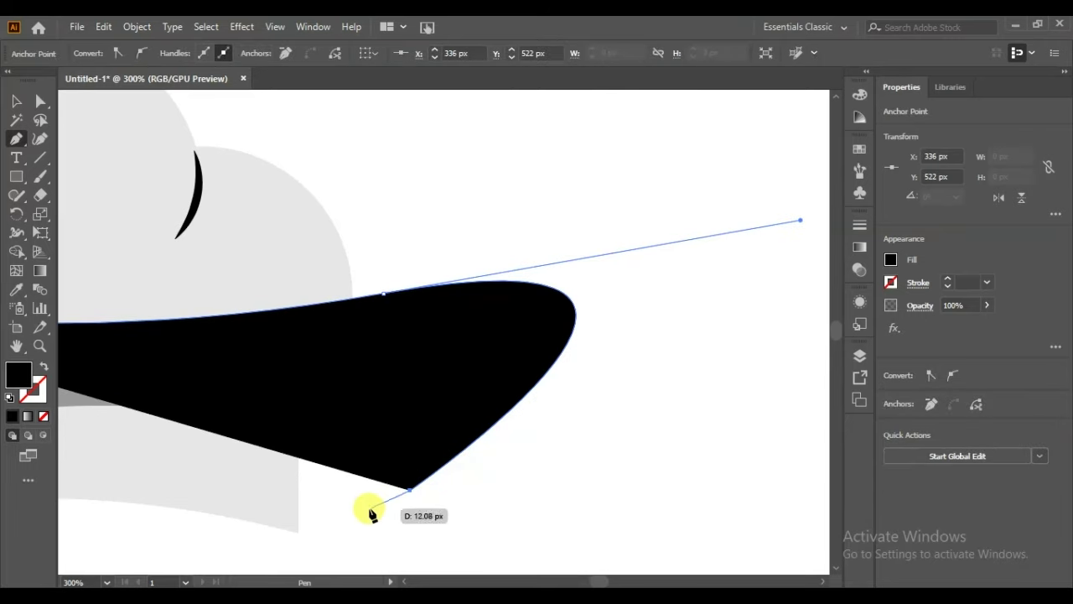
pyautogui.moveTo(252, 483); pyautogui.dragTo(589, 422)
pyautogui.click(86, 416)
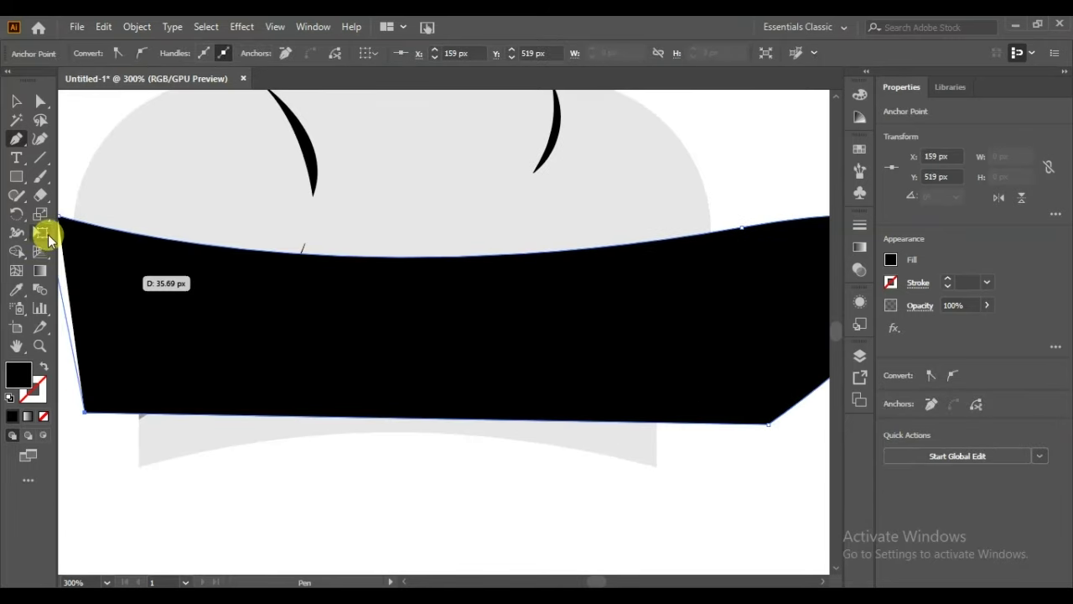
pyautogui.click(63, 220)
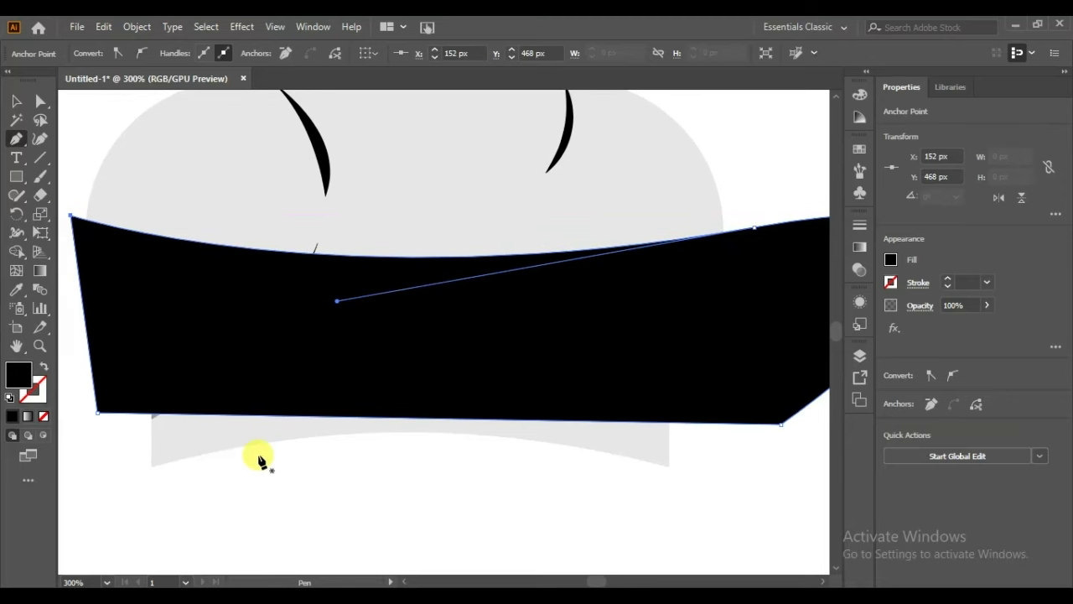
# Trim the black band to the hat outline with Shape Builder and select the leftover piece.
pyautogui.keyDown('shift'); pyautogui.click(153, 165); pyautogui.keyUp('shift')
pyautogui.keyDown('shift'); pyautogui.click(173, 449); pyautogui.keyUp('shift')
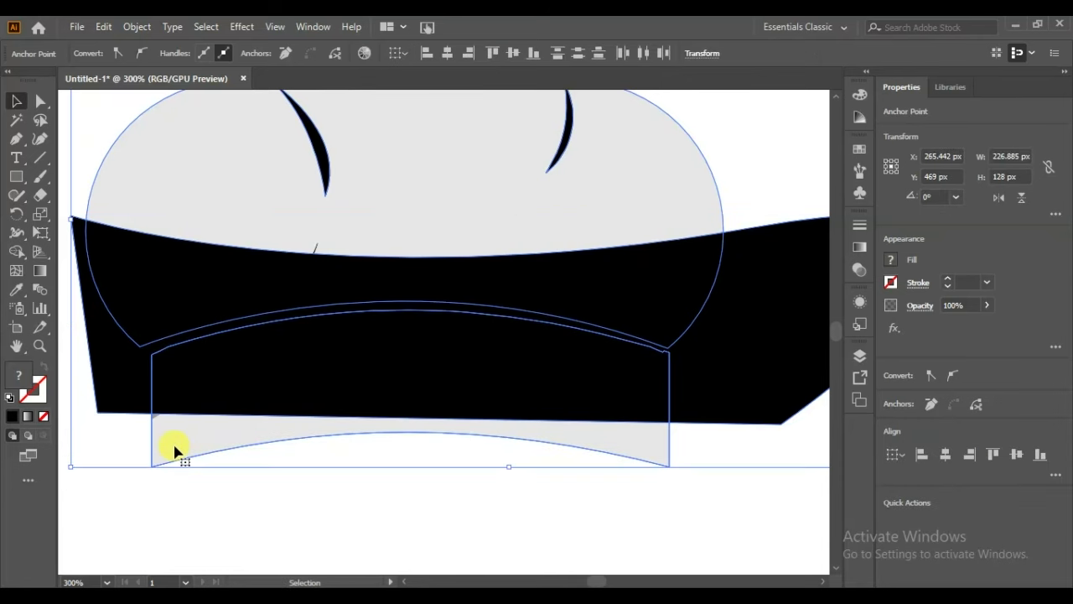
pyautogui.click(16, 251)
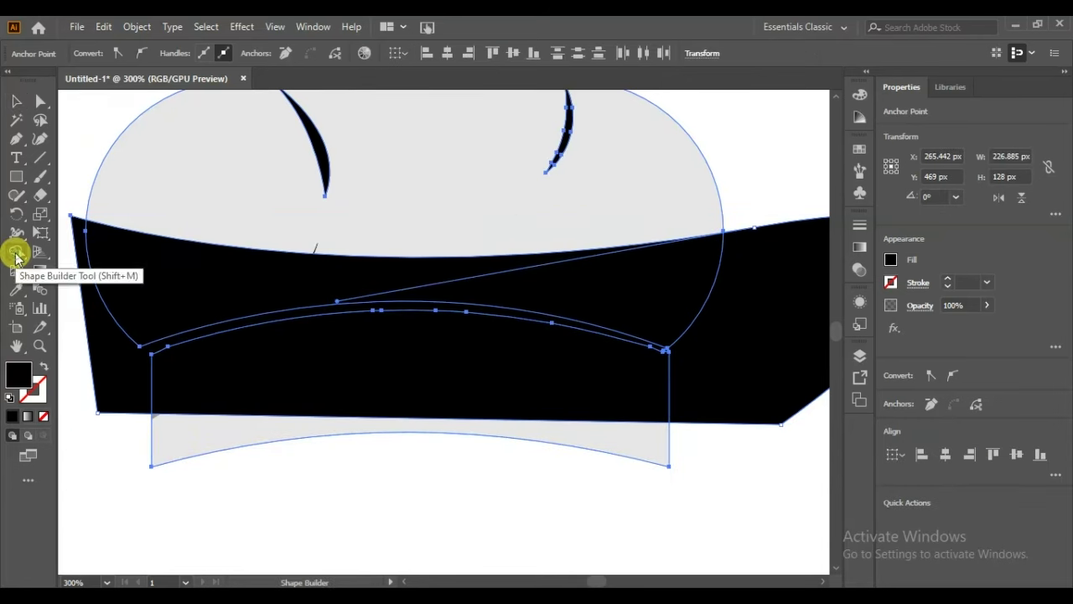
pyautogui.keyDown('alt'); pyautogui.click(118, 386); pyautogui.keyUp('alt')
pyautogui.click(21, 105)
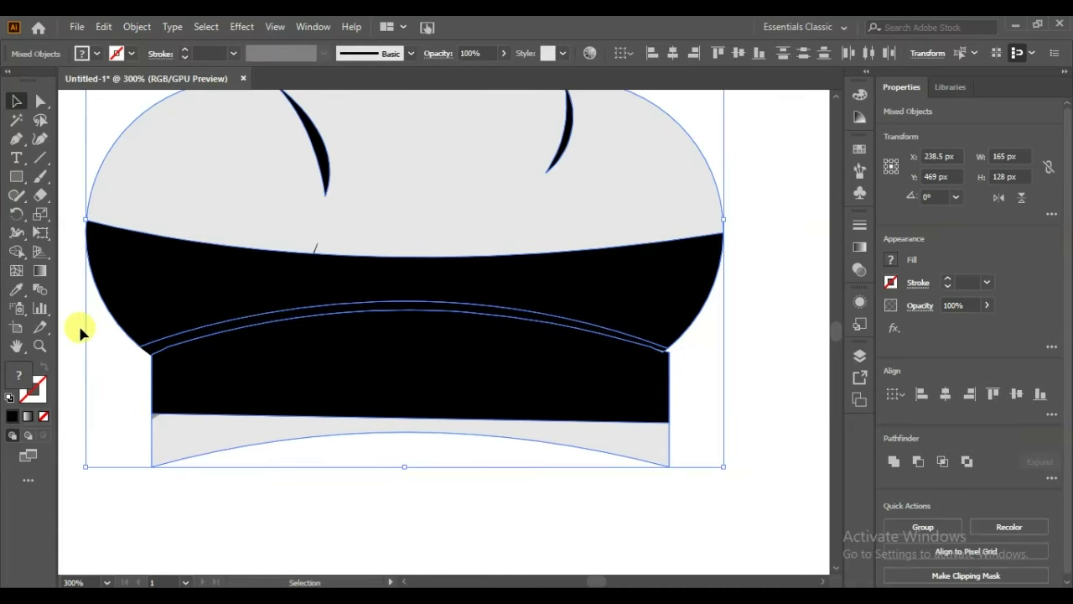
pyautogui.click(103, 348)
pyautogui.click(232, 385)
# Delete the leftover black rectangle and make the hat band light grey.
pyautogui.press('Delete')
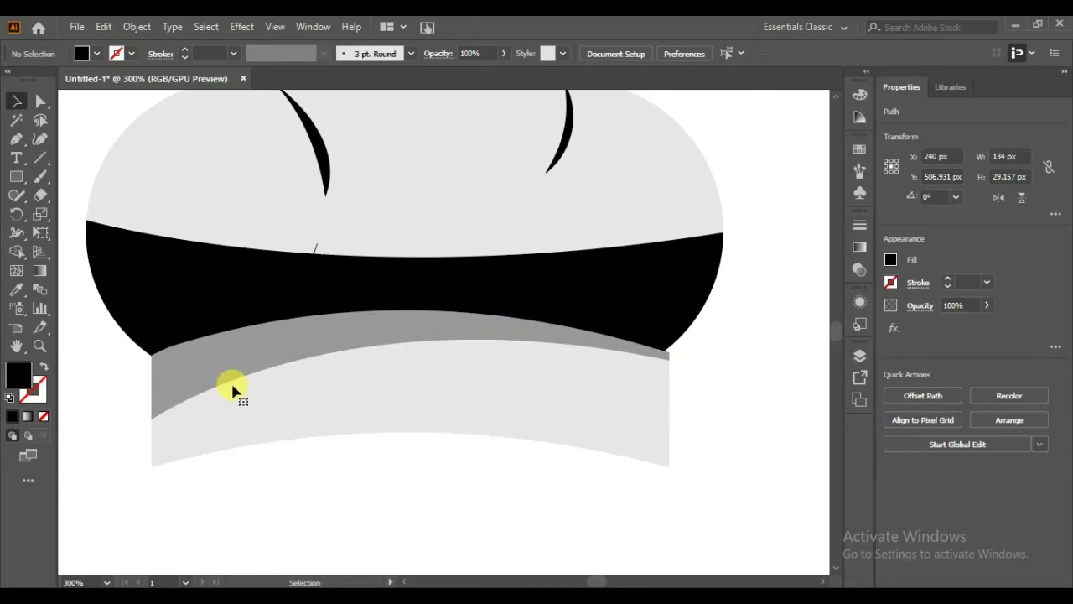
pyautogui.click(513, 289)
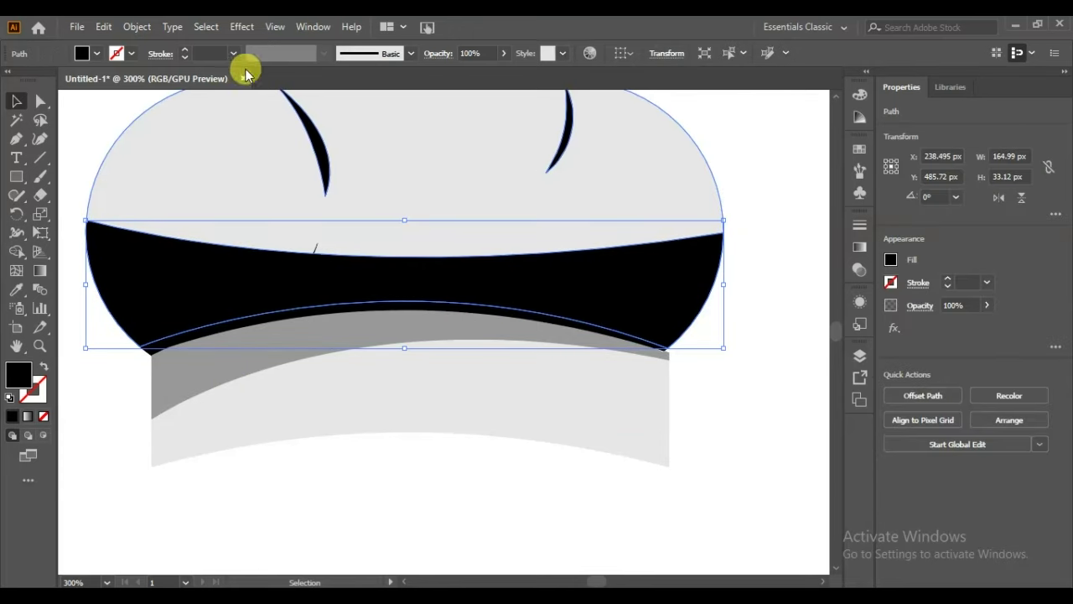
pyautogui.click(96, 53)
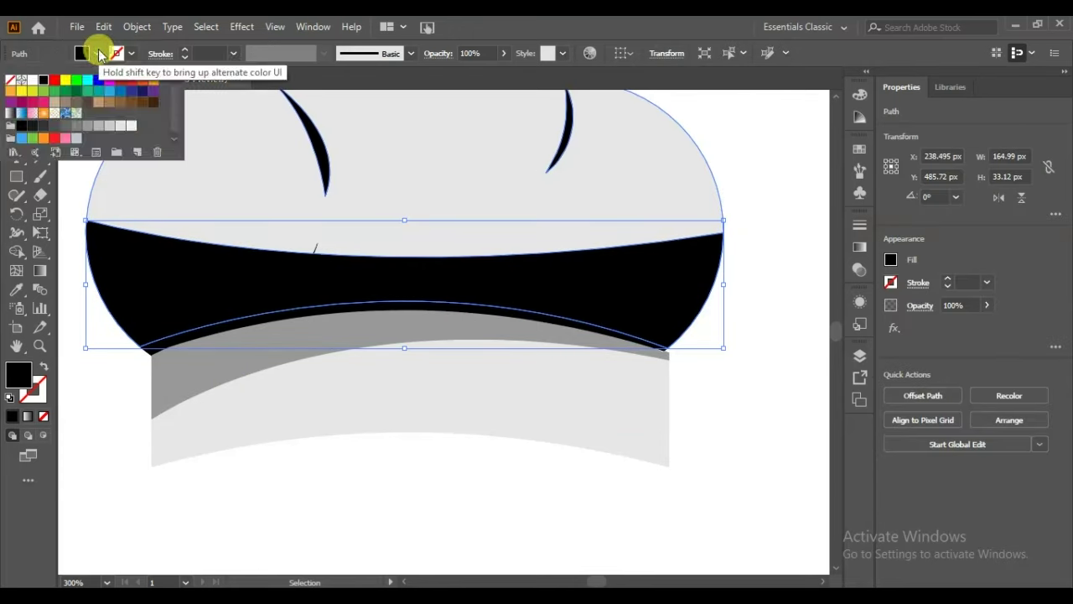
pyautogui.click(110, 126)
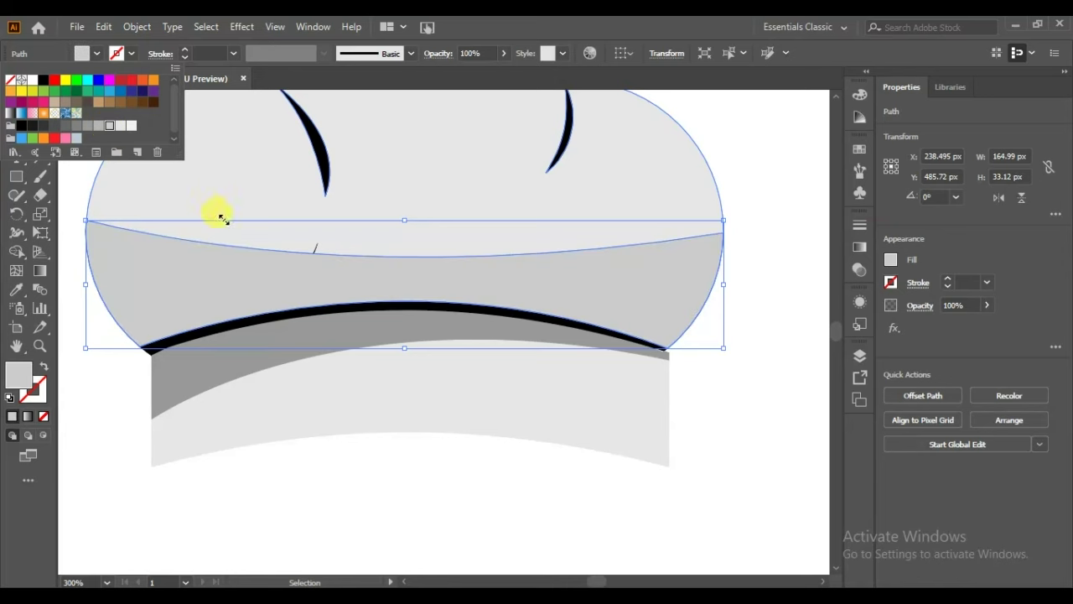
pyautogui.click(522, 317)
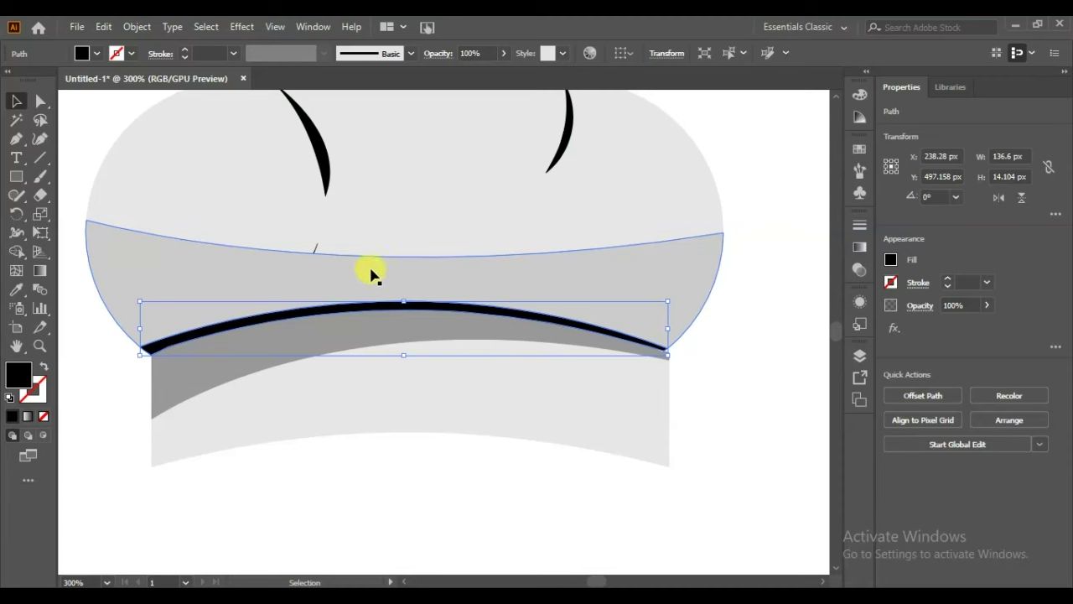
# Restack the grey band beneath the fold marks in the Layers panel.
pyautogui.click(318, 216)
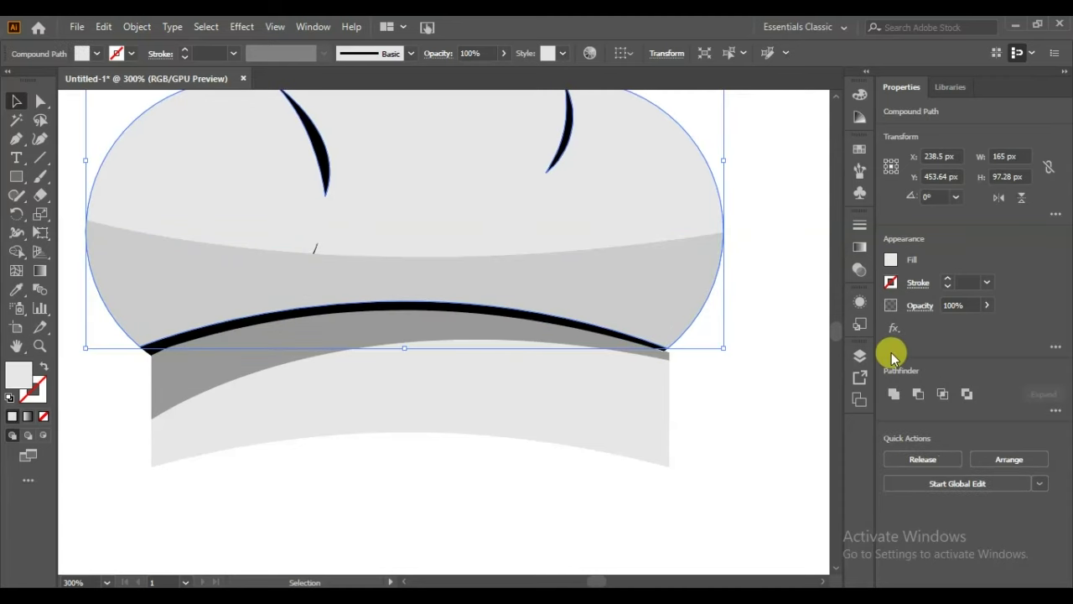
pyautogui.click(861, 356)
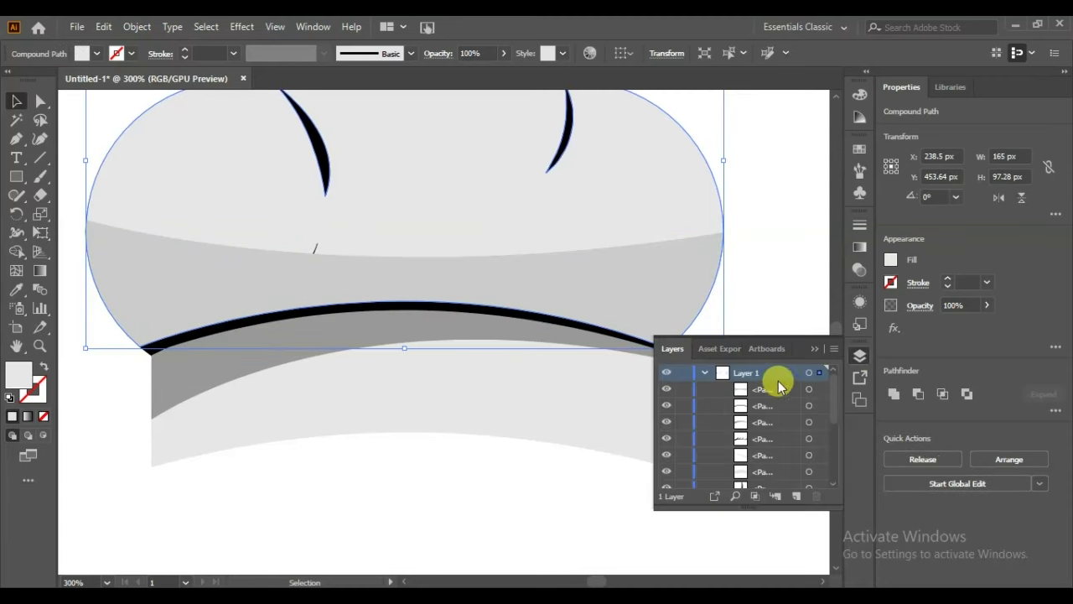
pyautogui.scroll(-3, 830, 440)
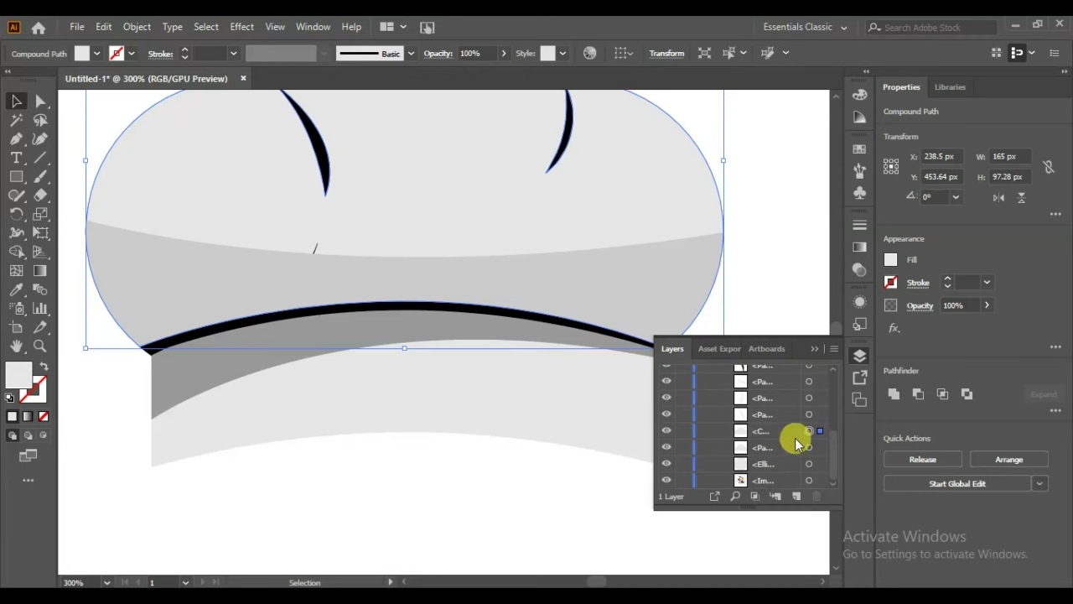
pyautogui.click(509, 276)
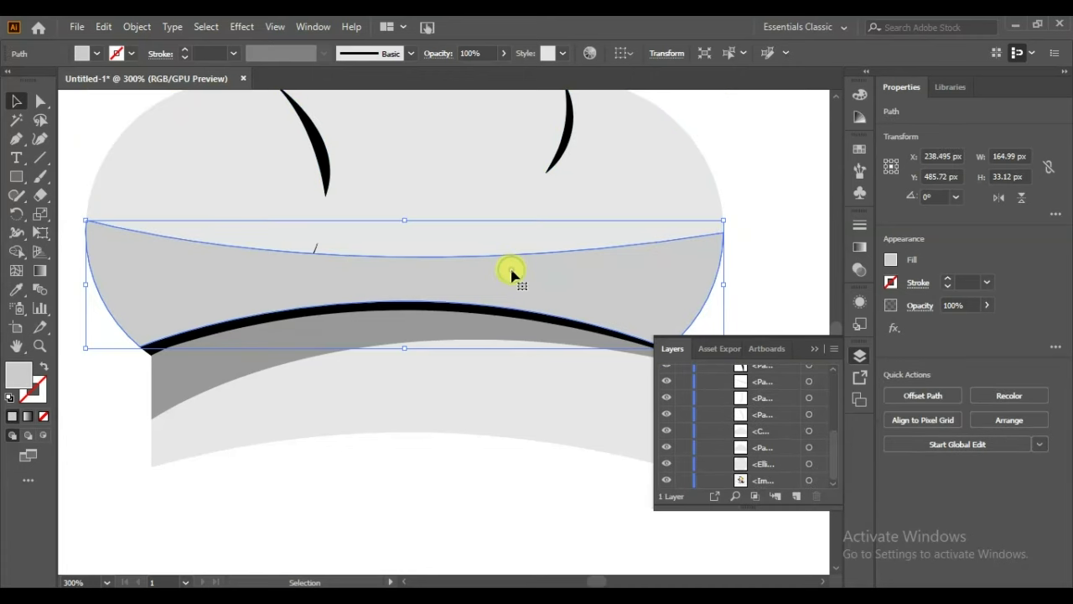
pyautogui.scroll(5, 830, 437)
pyautogui.moveTo(772, 389); pyautogui.dragTo(784, 450)
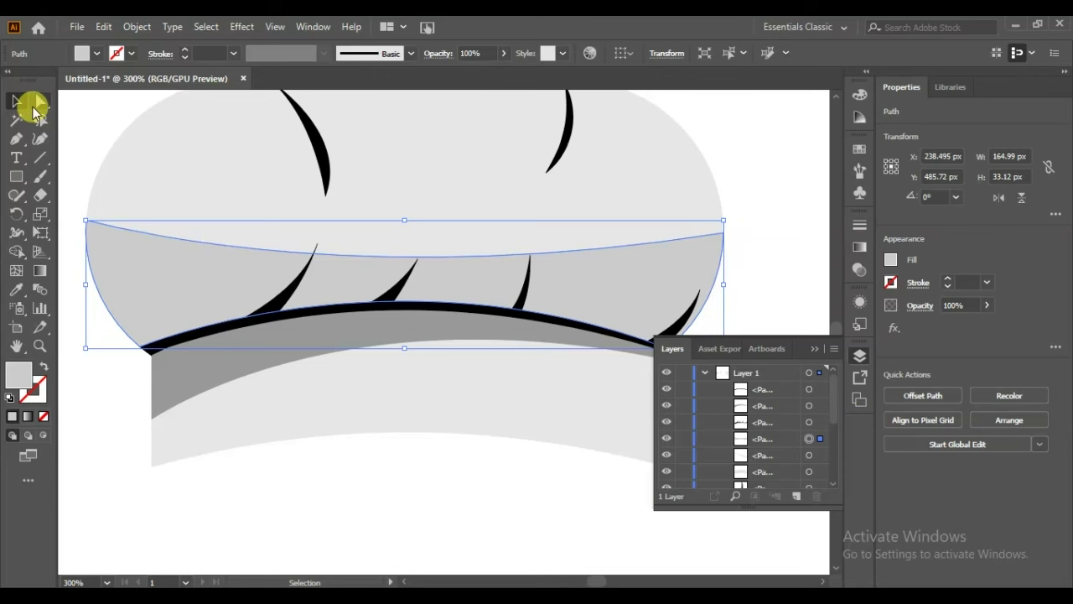
# Adjust the grey band's anchors and curves with Direct Selection so it follows the dome.
pyautogui.click(41, 101)
pyautogui.moveTo(435, 265); pyautogui.dragTo(434, 255)
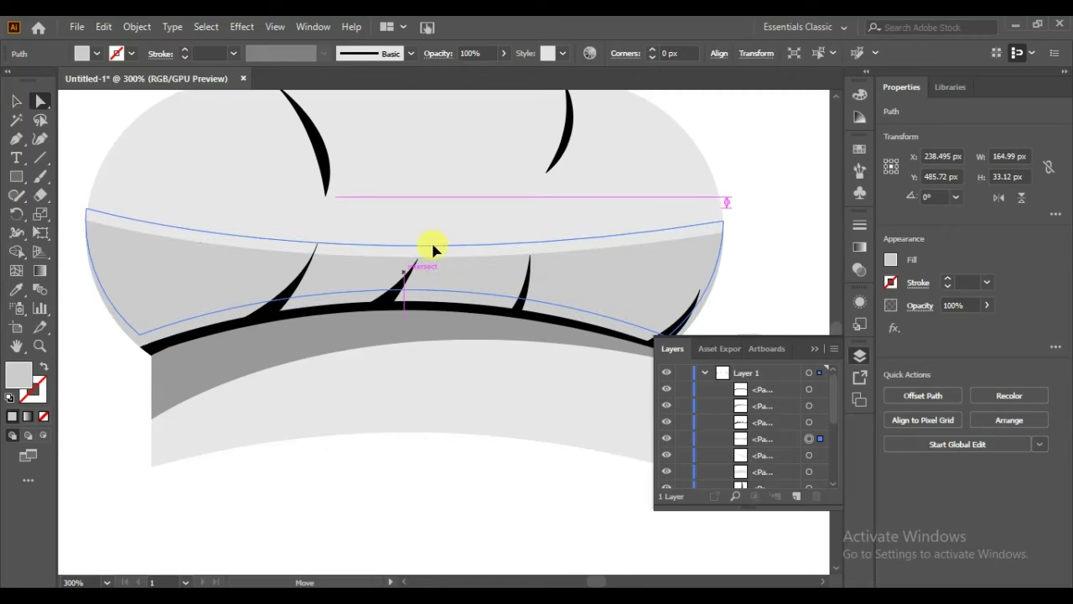
pyautogui.click(140, 334)
pyautogui.moveTo(140, 335); pyautogui.dragTo(141, 343)
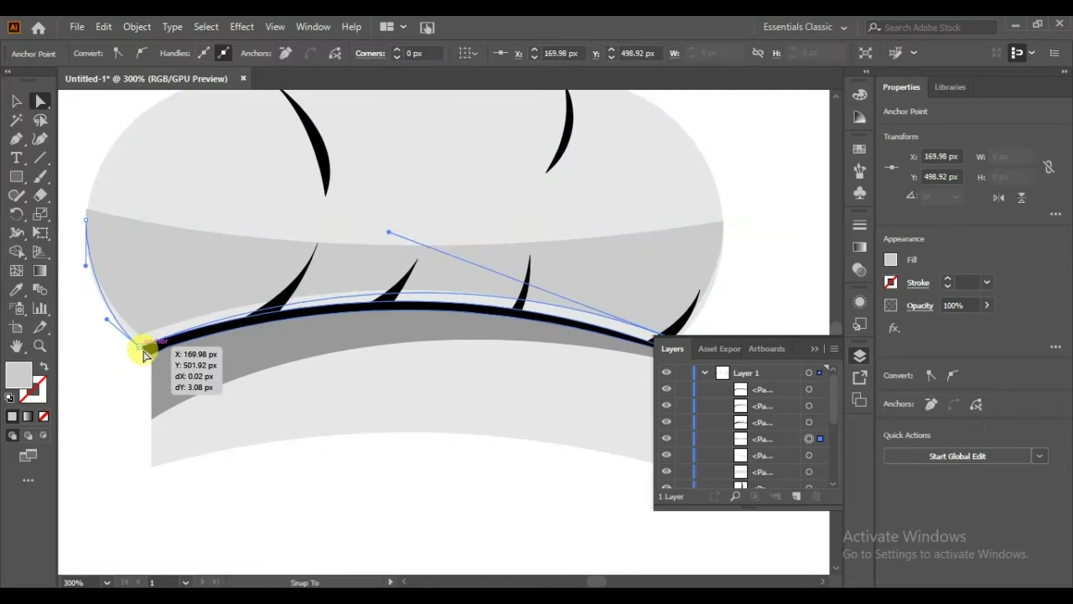
pyautogui.scroll(-1, 705, 318)
pyautogui.moveTo(666, 299); pyautogui.dragTo(665, 312)
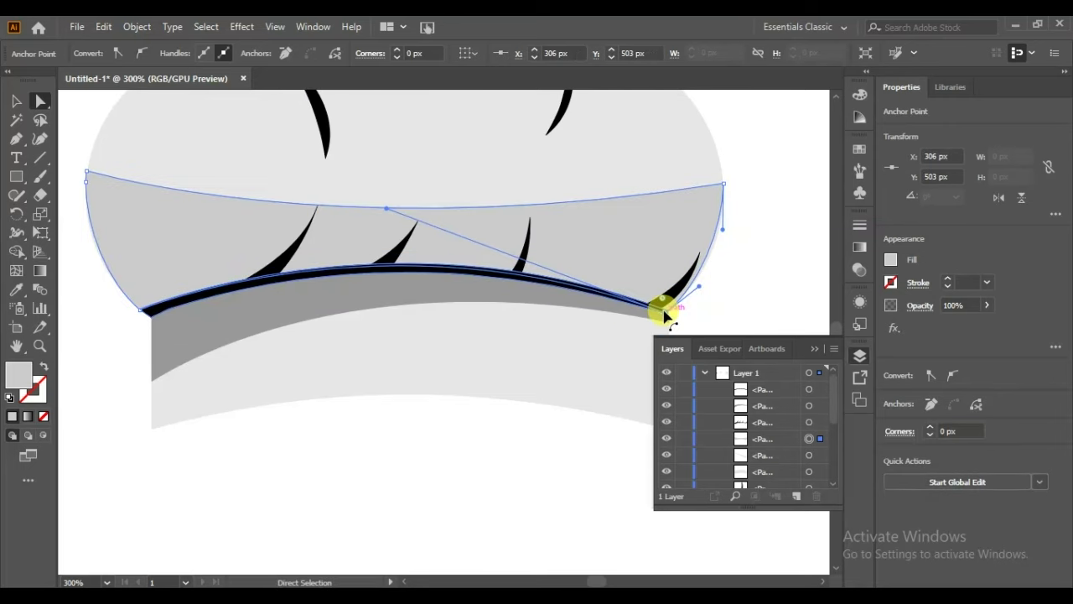
pyautogui.moveTo(390, 214); pyautogui.dragTo(405, 196)
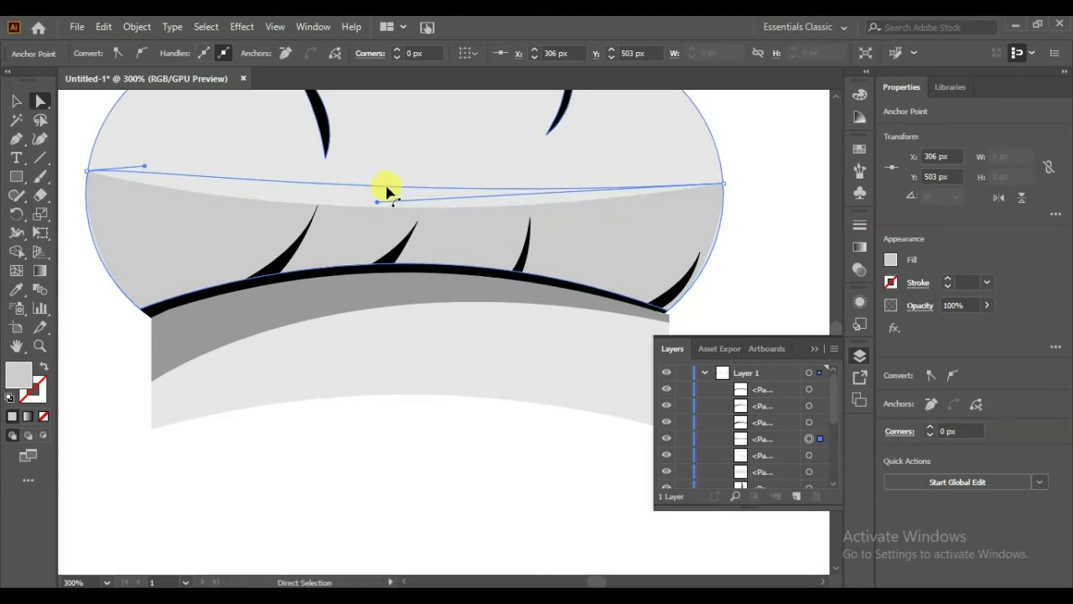
pyautogui.click(189, 244)
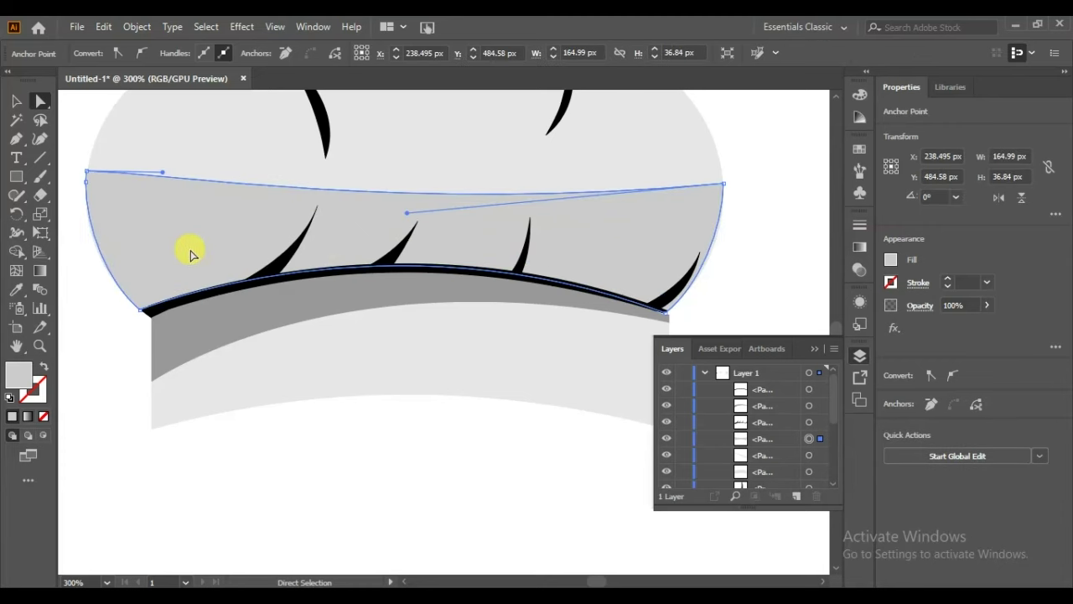
# Apply a Gaussian Blur with radius 2 px to the grey band.
pyautogui.click(242, 26)
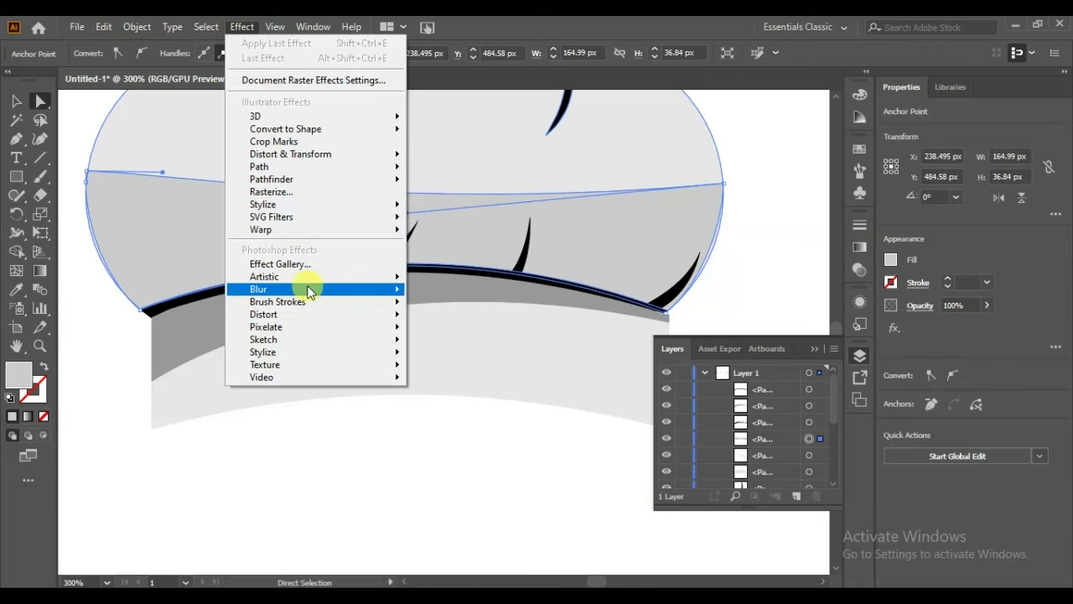
pyautogui.click(479, 288)
pyautogui.click(439, 324)
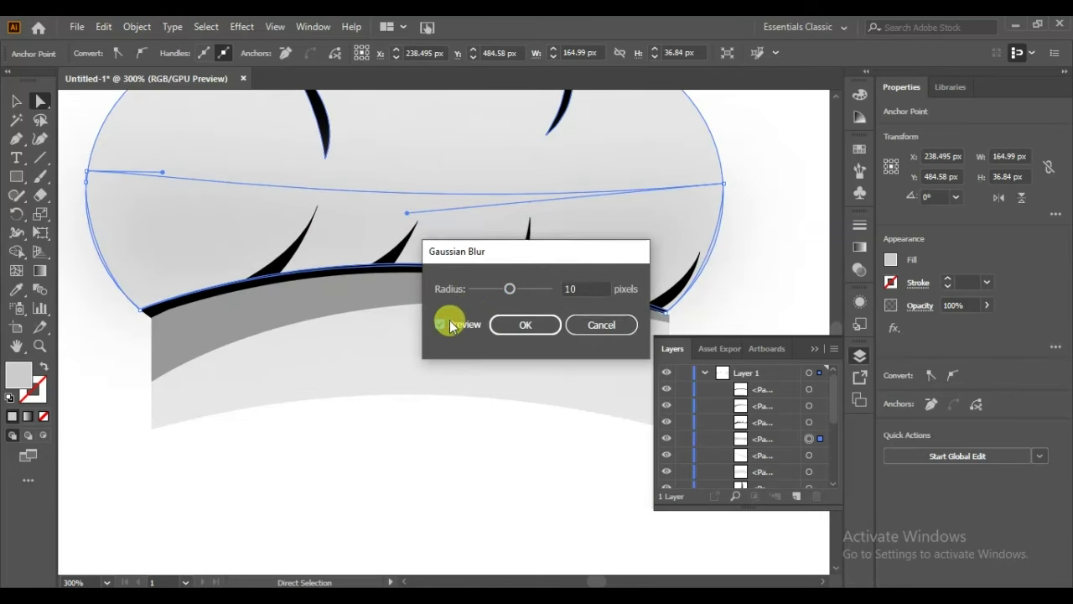
pyautogui.moveTo(510, 288); pyautogui.dragTo(483, 289)
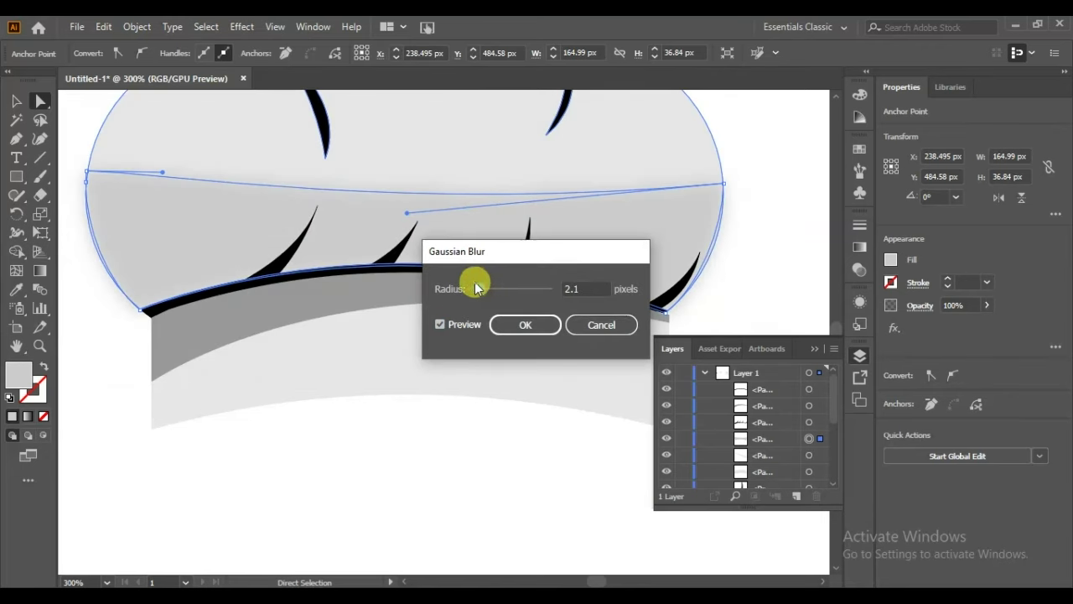
pyautogui.doubleClick(599, 284)
pyautogui.write('2')
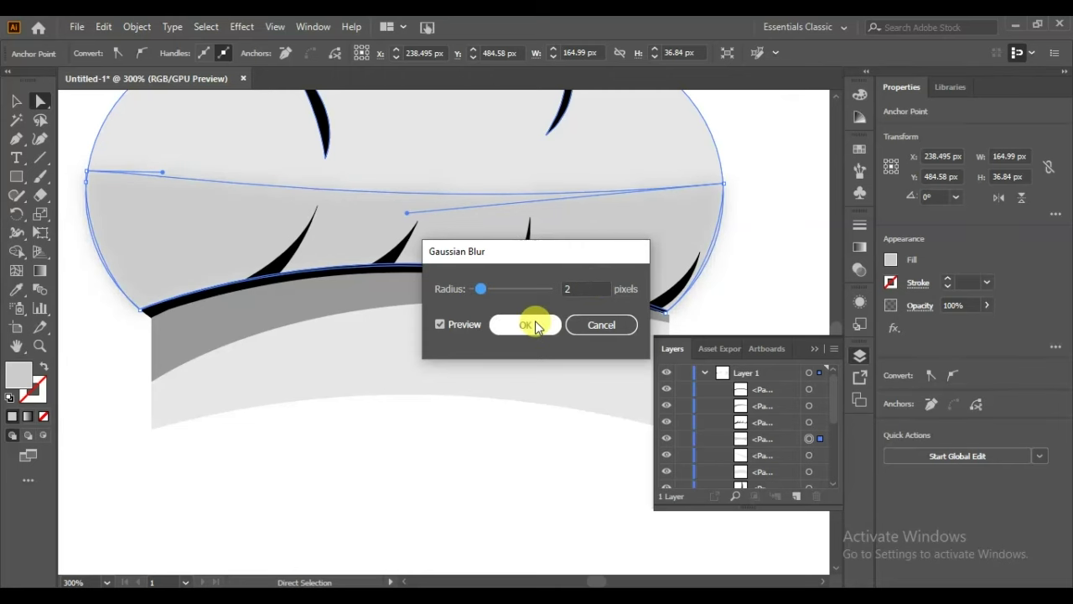
pyautogui.click(535, 325)
# Zoom out to the whole hat and begin a pen highlight shape on the top puff.
pyautogui.click(360, 514)
pyautogui.hotkey('ctrl', '1')
pyautogui.press('p')
pyautogui.moveTo(453, 229)
pyautogui.mouseDown()
pyautogui.moveTo(468, 264)
pyautogui.moveTo(460, 260)
pyautogui.moveTo(452, 280)
pyautogui.mouseUp()
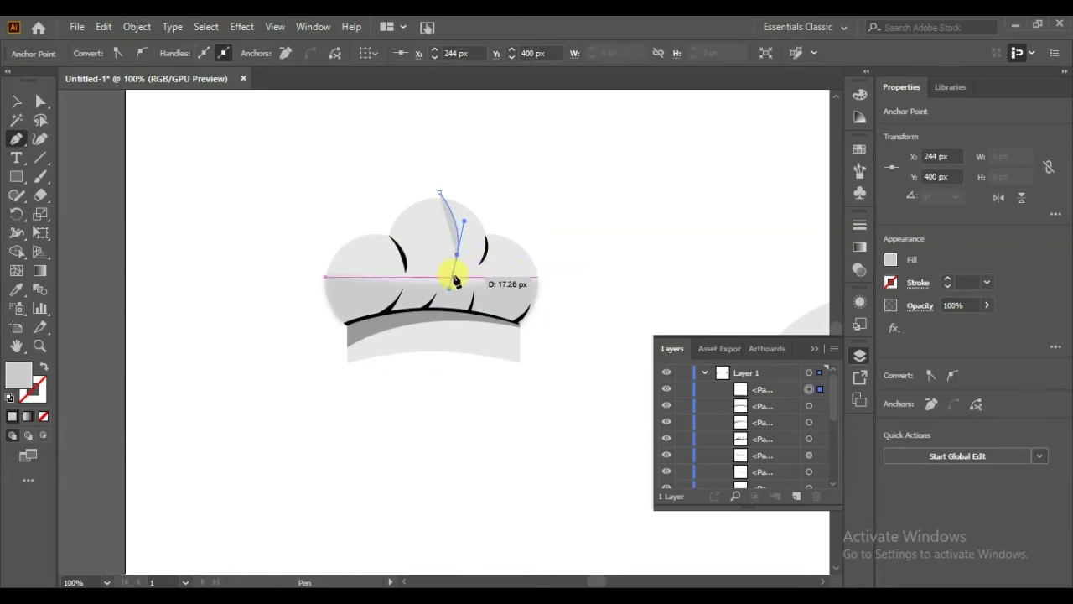
# Finish the curved highlight path and trim it to the hat dome with Shape Builder.
pyautogui.moveTo(490, 202)
pyautogui.mouseDown()
pyautogui.moveTo(474, 168)
pyautogui.moveTo(447, 195)
pyautogui.mouseUp()
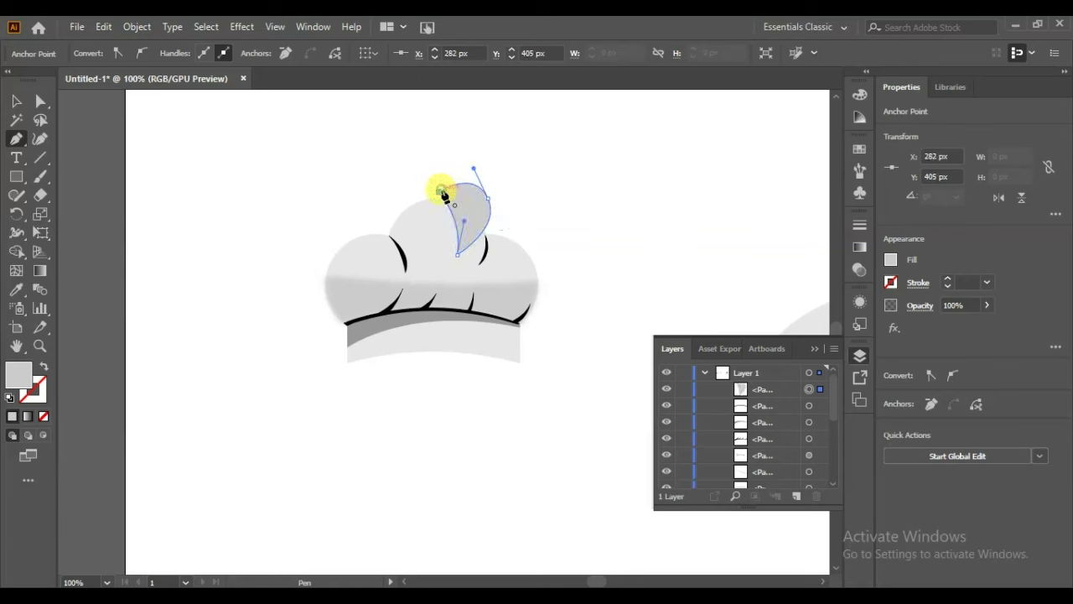
pyautogui.click(16, 100)
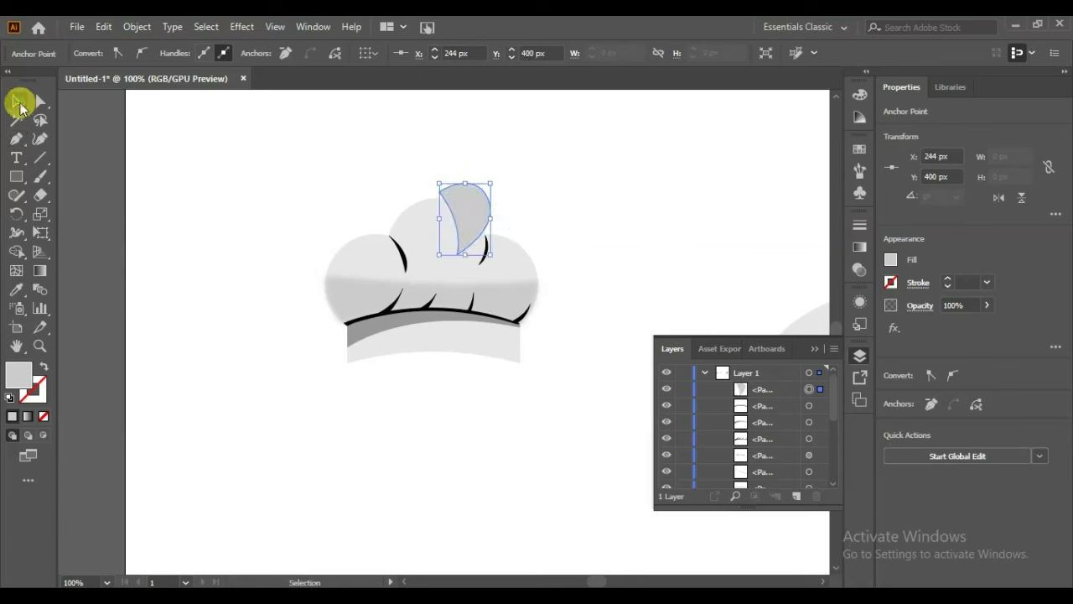
pyautogui.keyDown('shift'); pyautogui.click(414, 233); pyautogui.keyUp('shift')
pyautogui.click(16, 250)
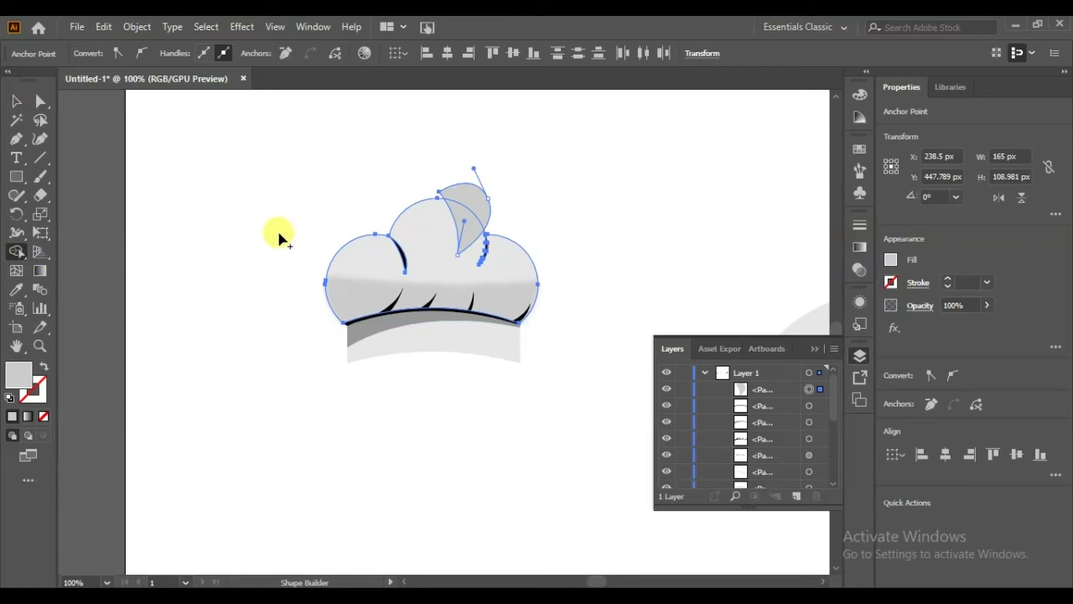
pyautogui.click(464, 204)
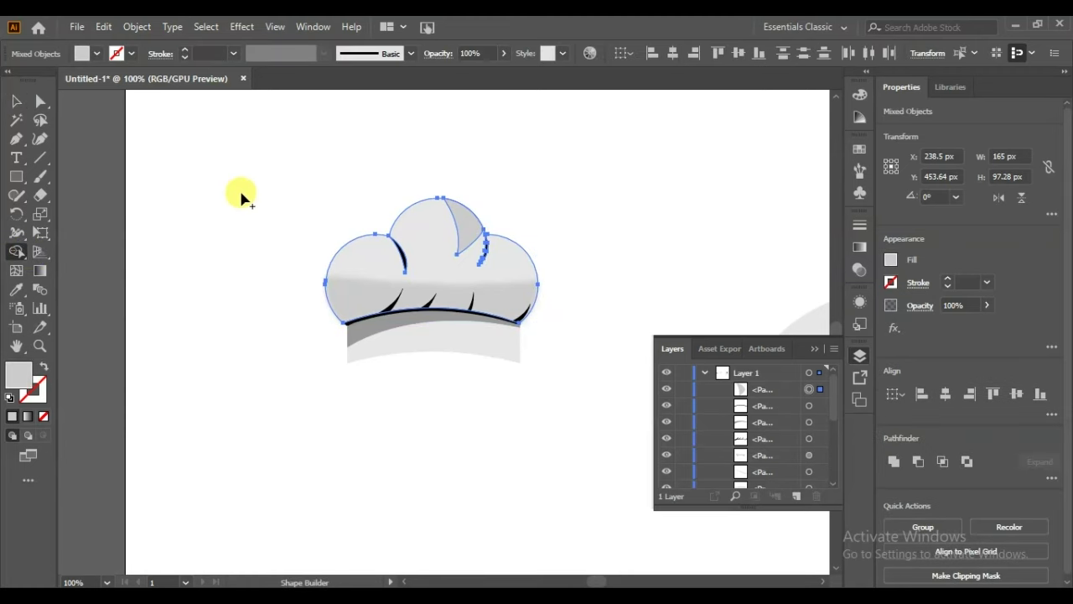
pyautogui.click(16, 100)
# Fill the trimmed crescent highlight with white.
pyautogui.click(260, 211)
pyautogui.click(468, 233)
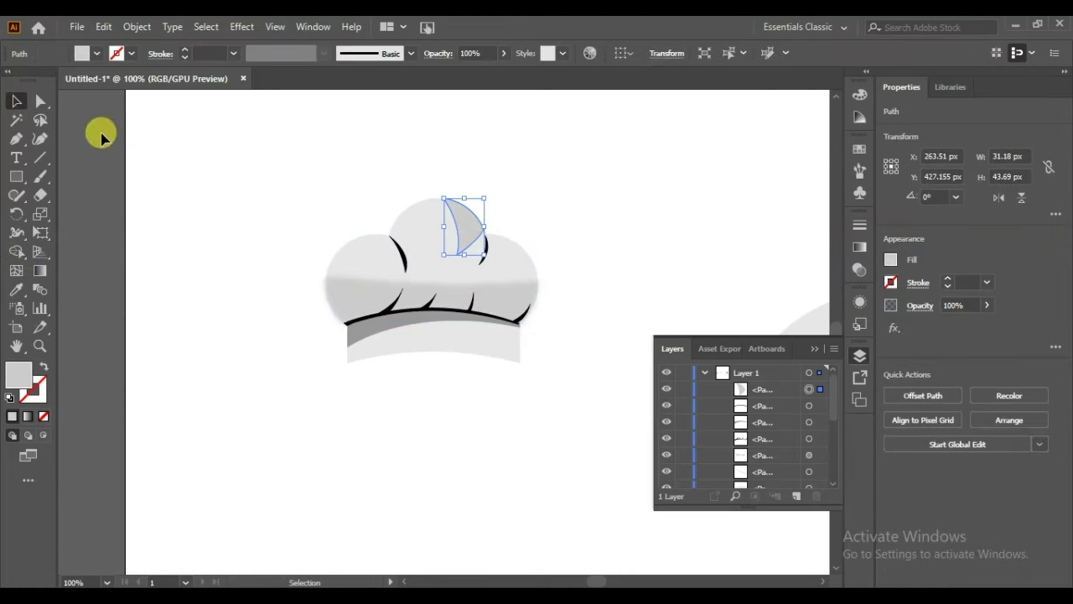
pyautogui.click(96, 55)
pyautogui.click(32, 81)
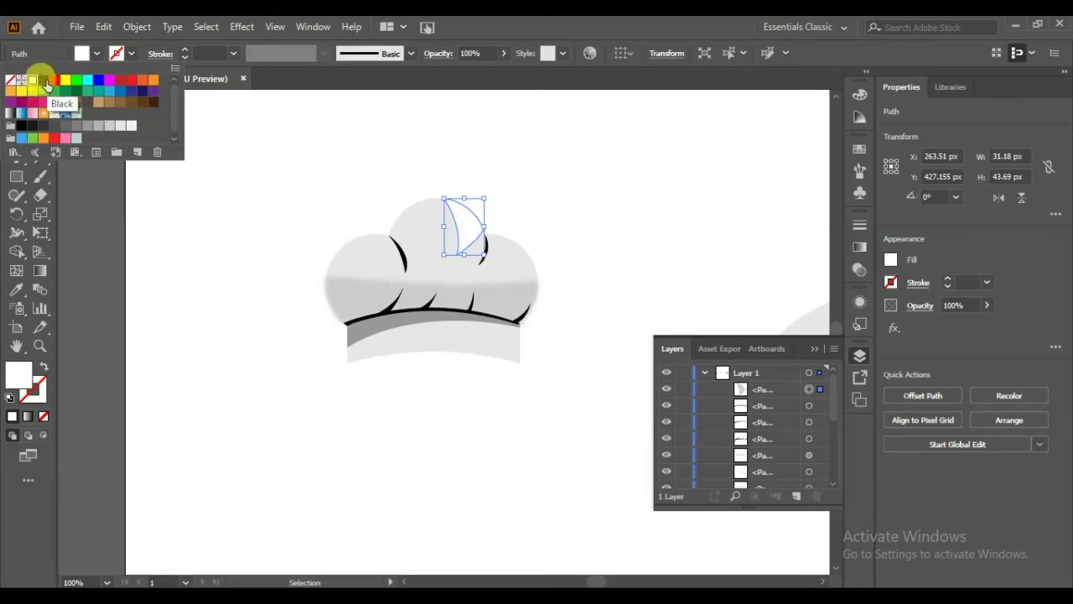
# Sample the grey band's colour onto the highlight, then try a white fill.
pyautogui.click(266, 126)
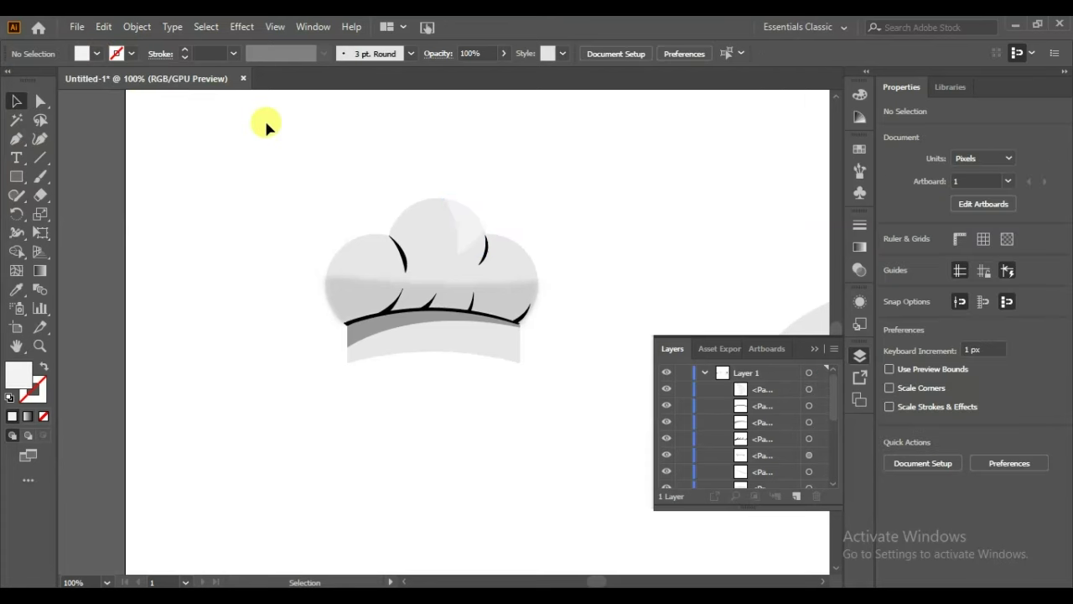
pyautogui.click(467, 230)
pyautogui.click(16, 288)
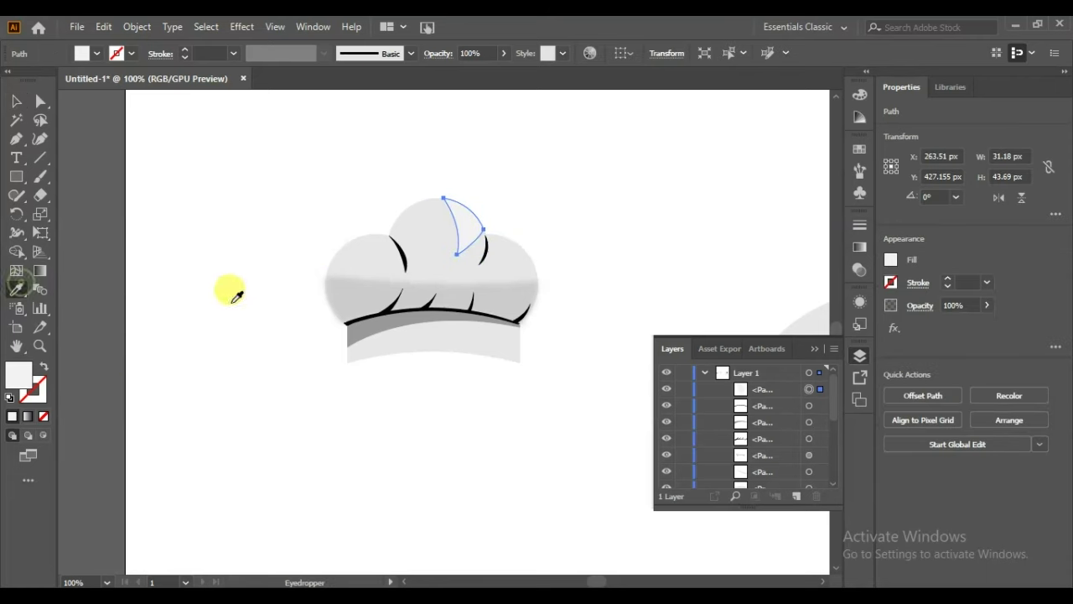
pyautogui.click(325, 285)
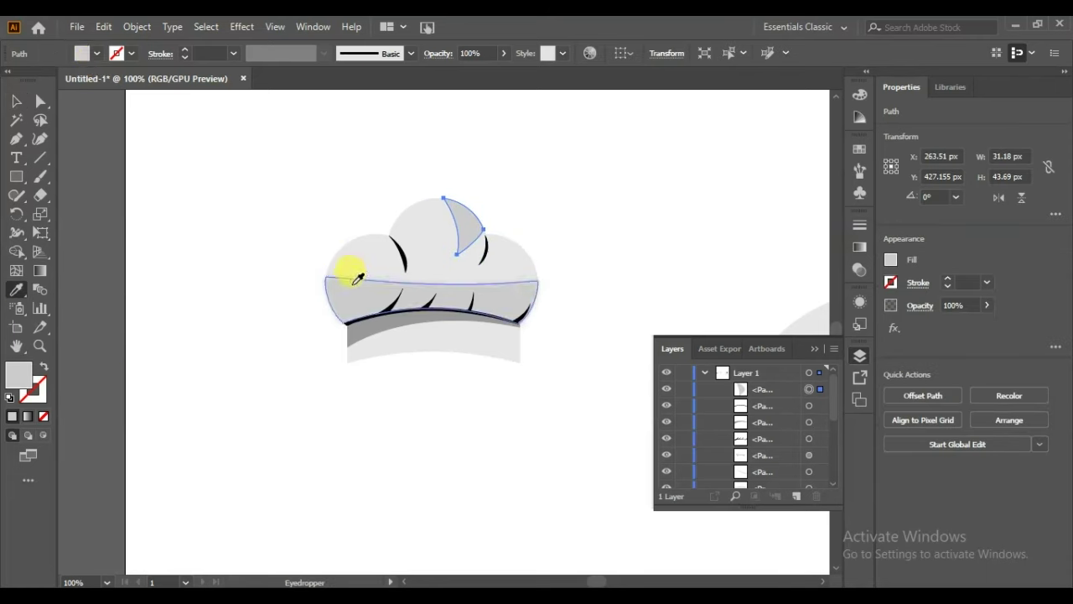
pyautogui.click(97, 53)
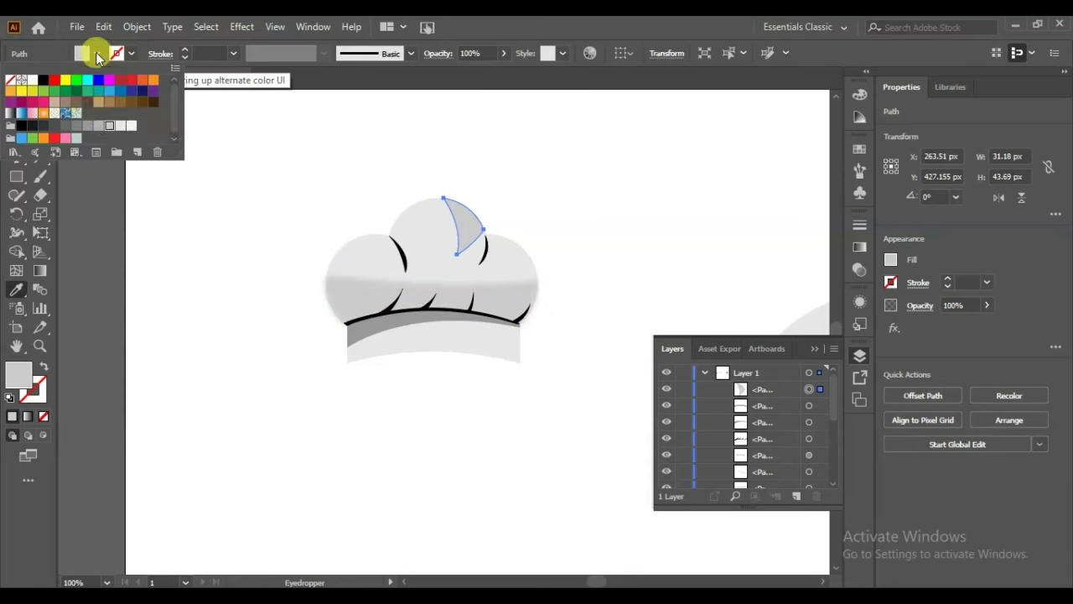
pyautogui.click(131, 126)
pyautogui.click(117, 220)
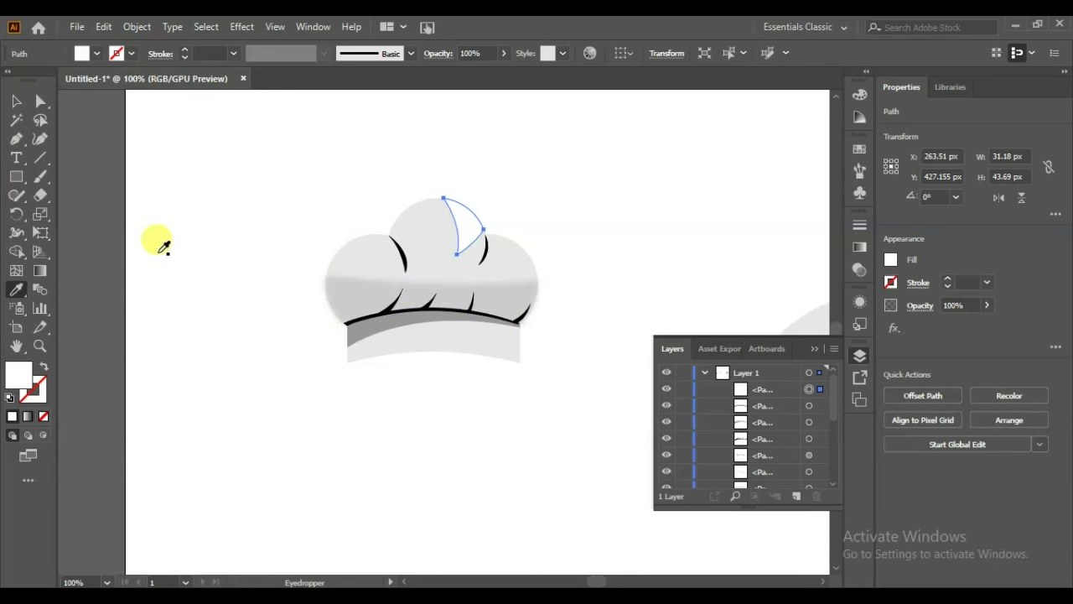
# Change the highlight's fill to a near-white swatch.
pyautogui.click(97, 53)
pyautogui.click(122, 126)
pyautogui.click(130, 125)
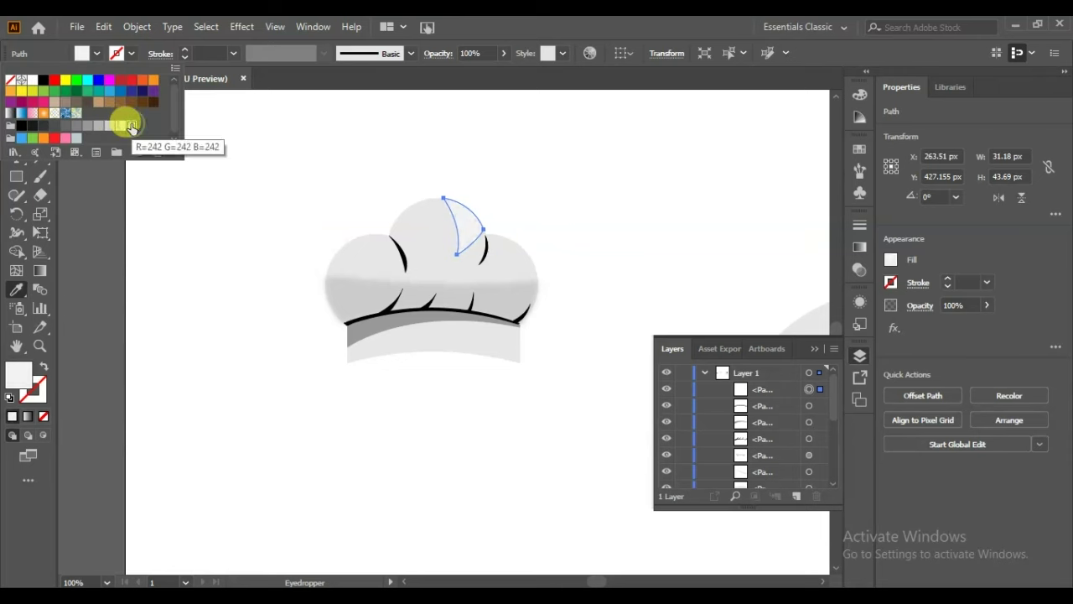
pyautogui.click(67, 199)
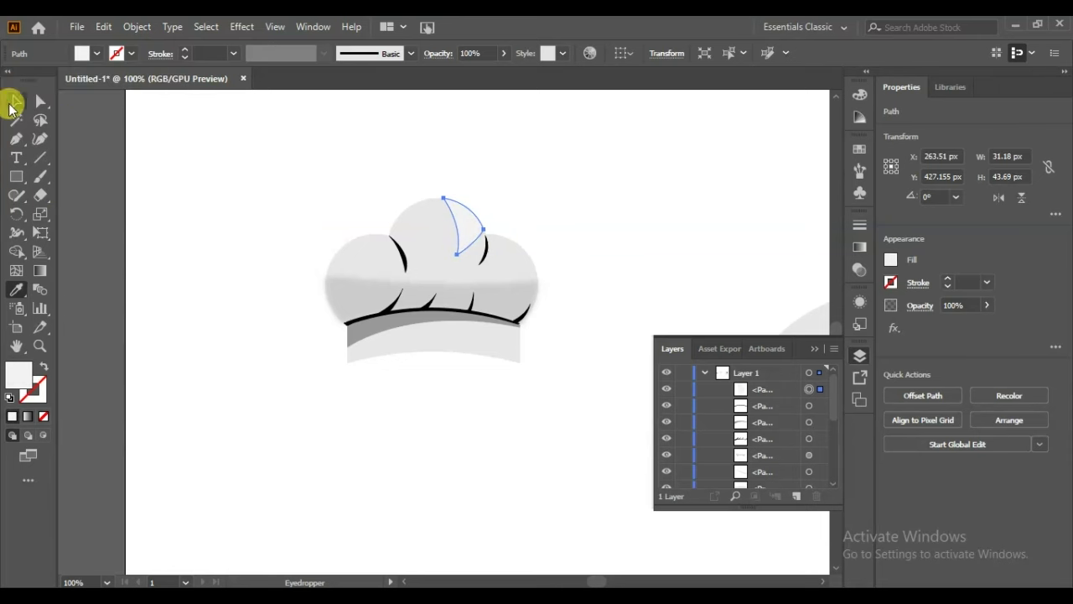
pyautogui.click(15, 101)
pyautogui.click(157, 192)
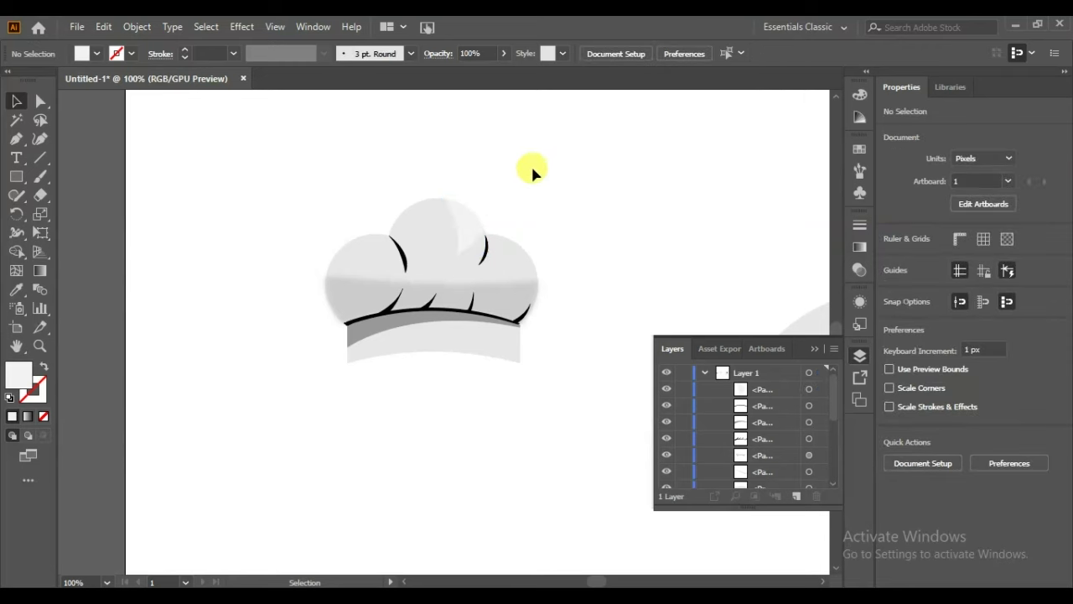
# Apply a 2 px Gaussian Blur to the highlight, checking it with Preview.
pyautogui.click(460, 238)
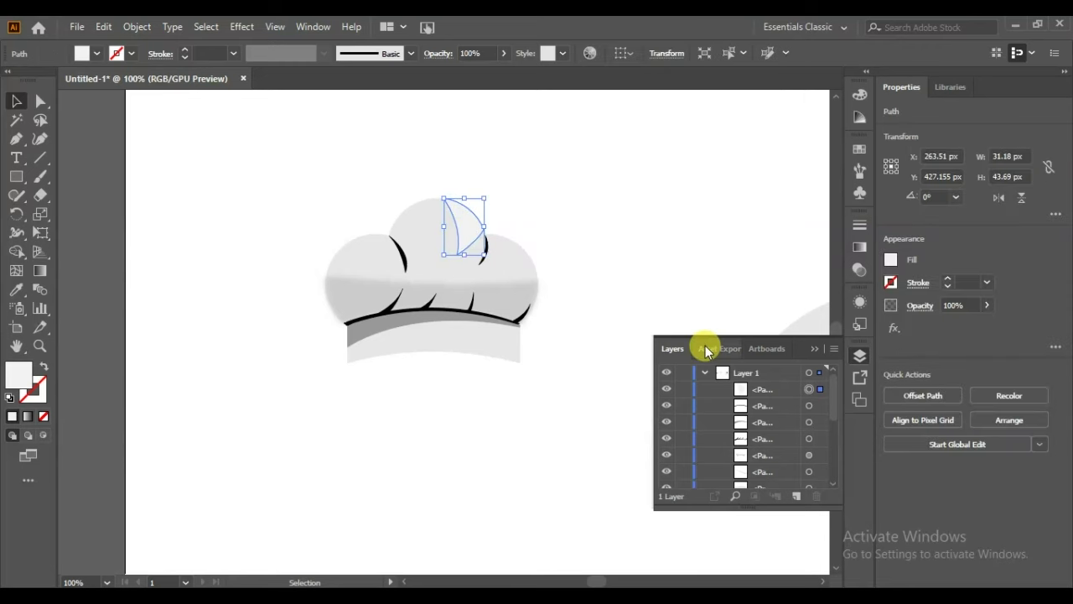
pyautogui.click(241, 27)
pyautogui.moveTo(277, 290)
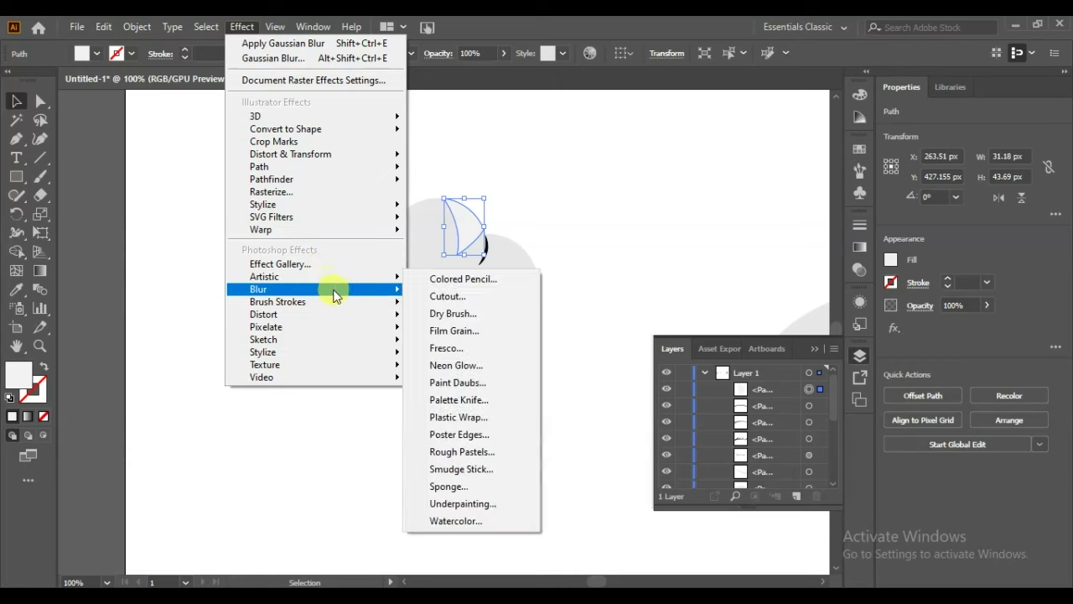
pyautogui.click(470, 288)
pyautogui.click(447, 327)
pyautogui.moveTo(512, 252); pyautogui.dragTo(642, 200)
pyautogui.click(623, 274)
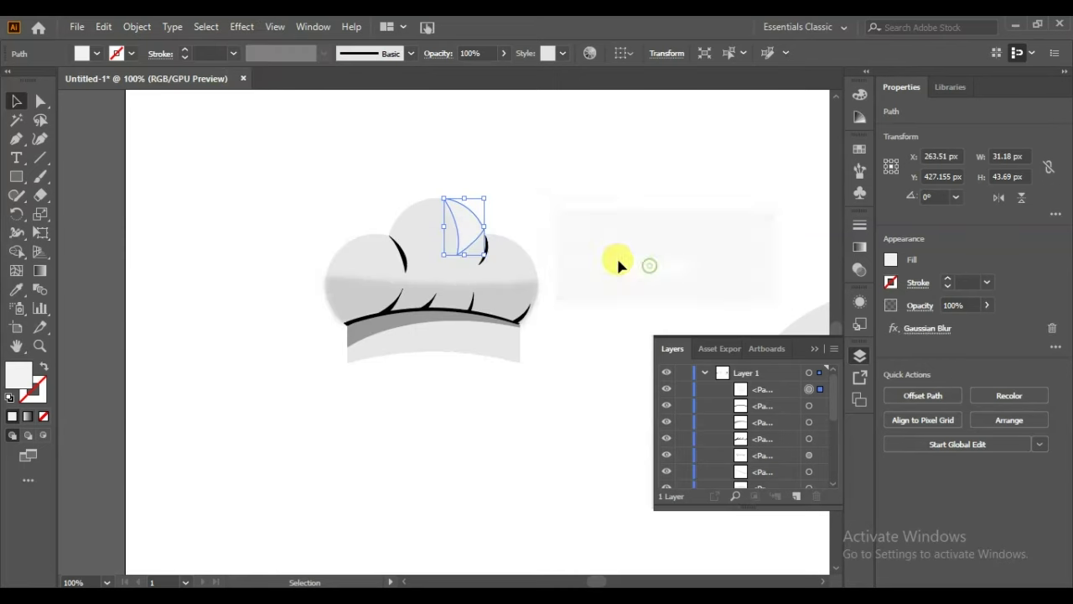
pyautogui.click(591, 231)
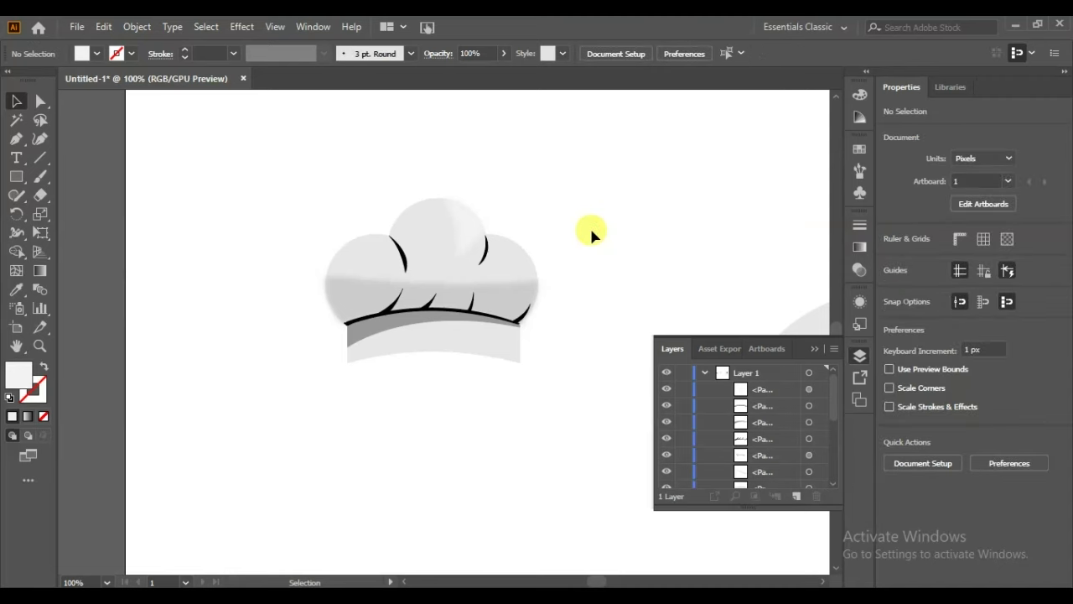
# Lower the opacity of the two hat crease lines and the dark band line.
pyautogui.moveTo(606, 186); pyautogui.dragTo(313, 419)
pyautogui.click(587, 312)
pyautogui.click(485, 245)
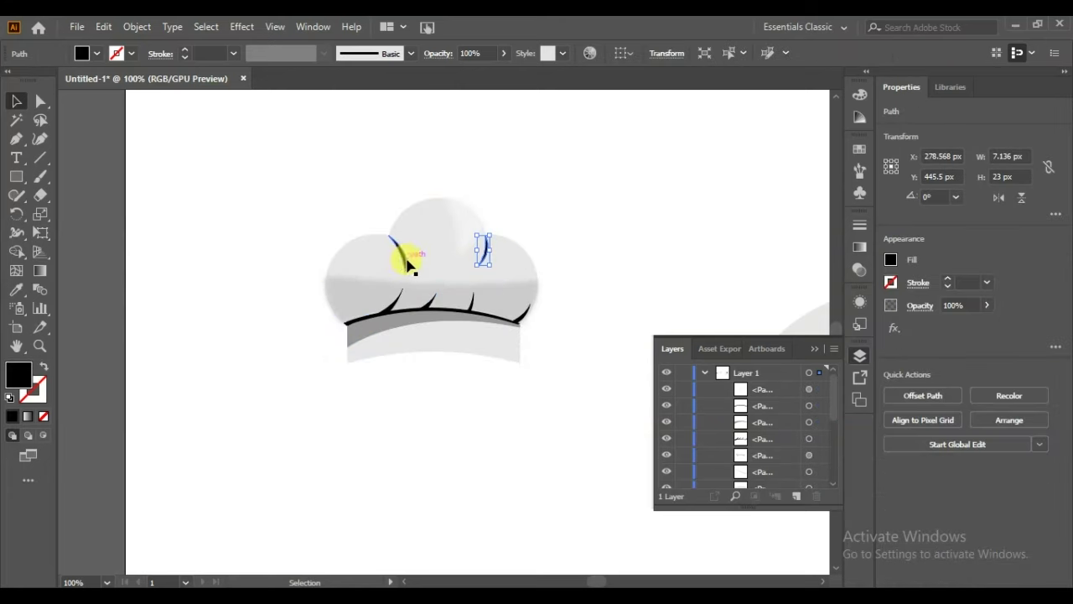
pyautogui.keyDown('shift'); pyautogui.click(406, 260); pyautogui.keyUp('shift')
pyautogui.keyDown('shift'); pyautogui.click(407, 313); pyautogui.keyUp('shift')
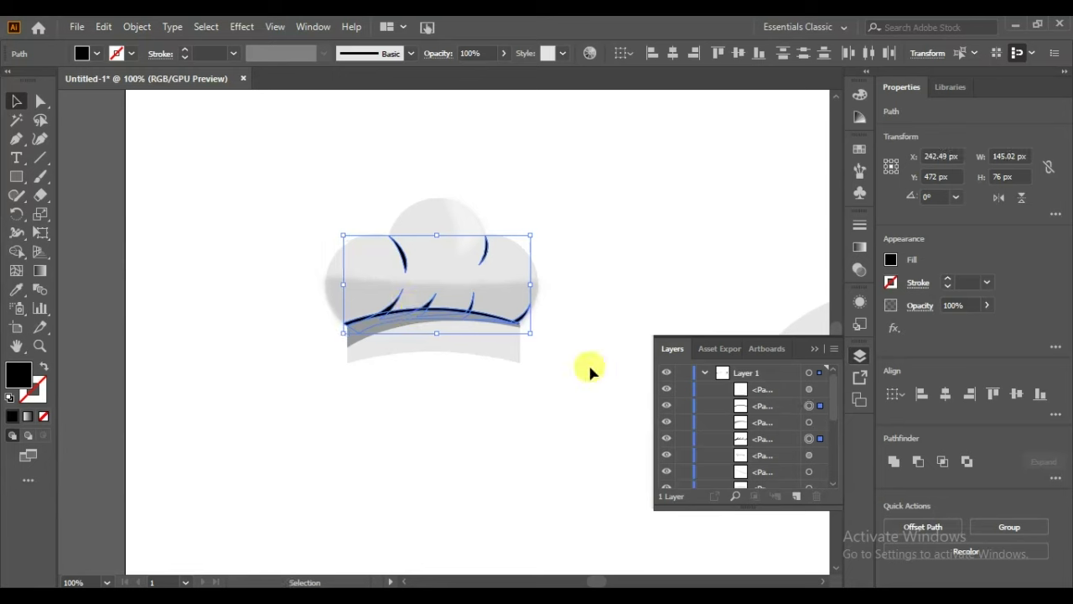
pyautogui.click(987, 306)
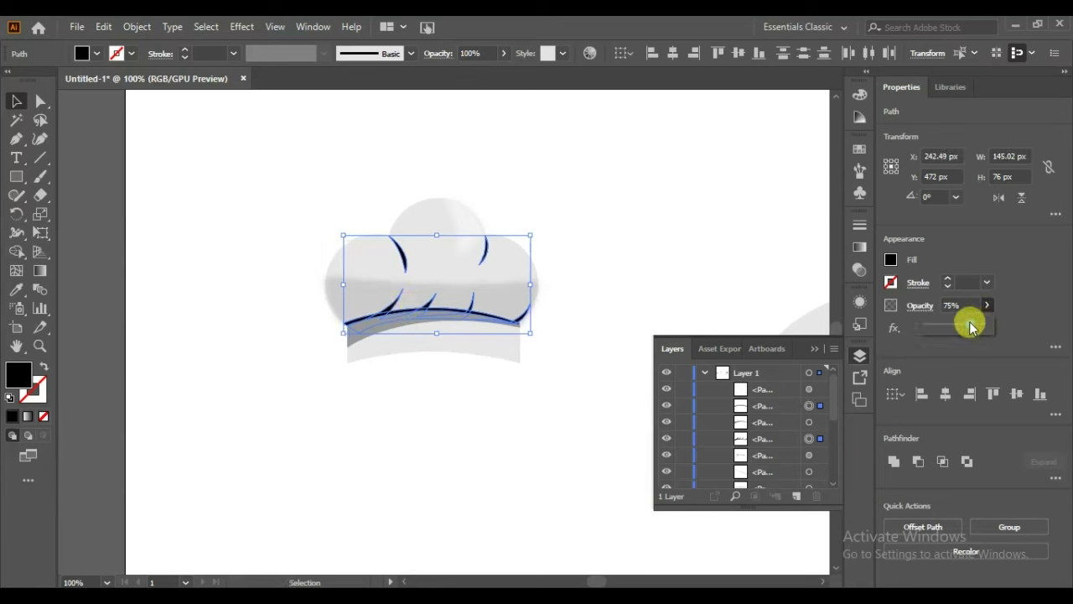
pyautogui.moveTo(971, 326); pyautogui.dragTo(944, 327)
pyautogui.click(686, 211)
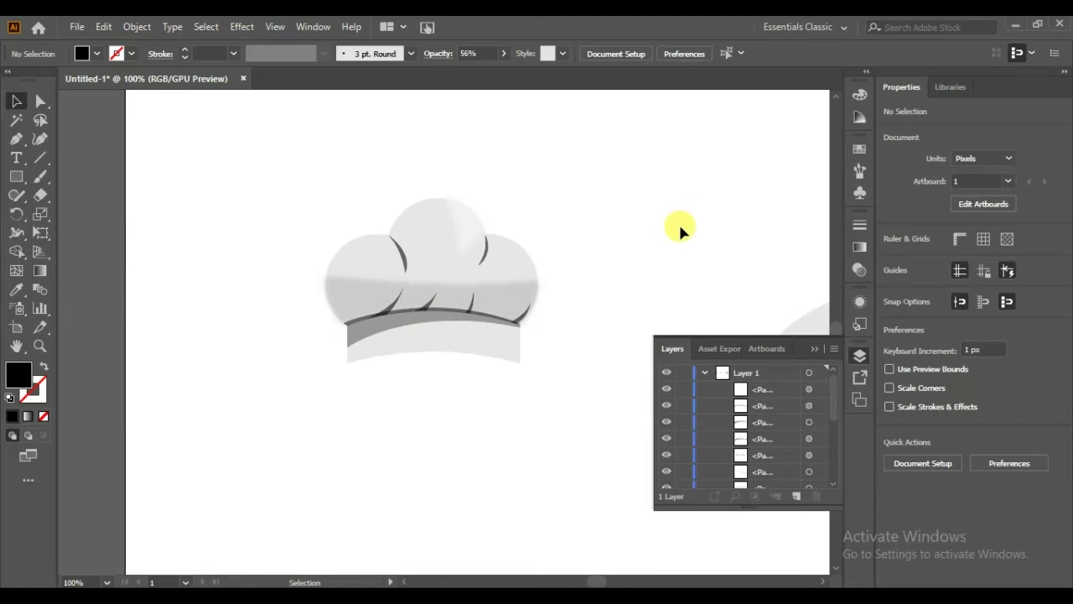
# Group all the chef hat parts and close the Layers panel.
pyautogui.moveTo(601, 201); pyautogui.dragTo(322, 382)
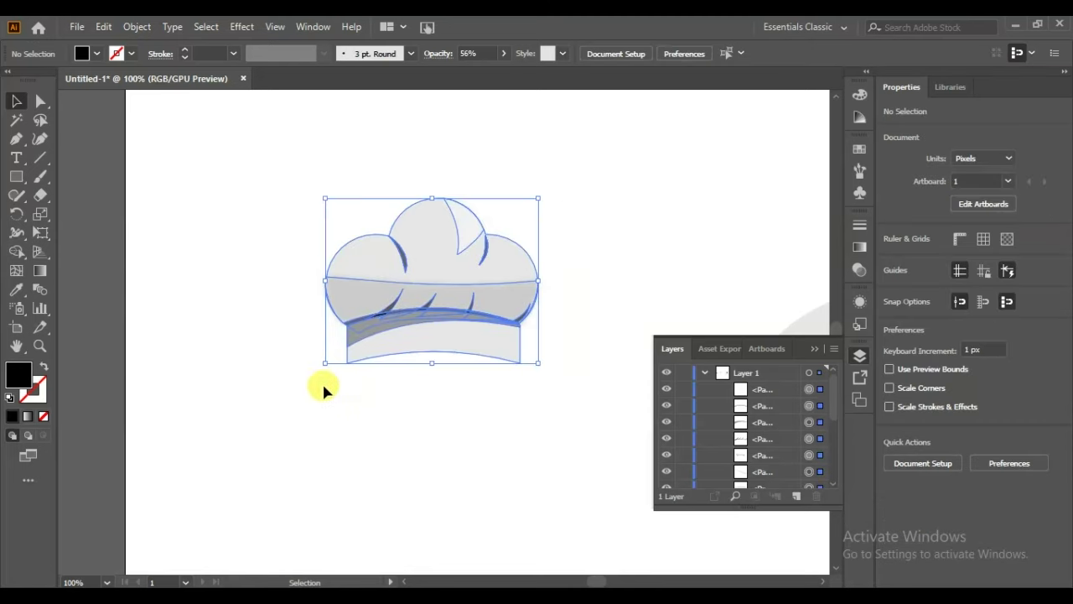
pyautogui.rightClick(411, 279)
pyautogui.click(456, 372)
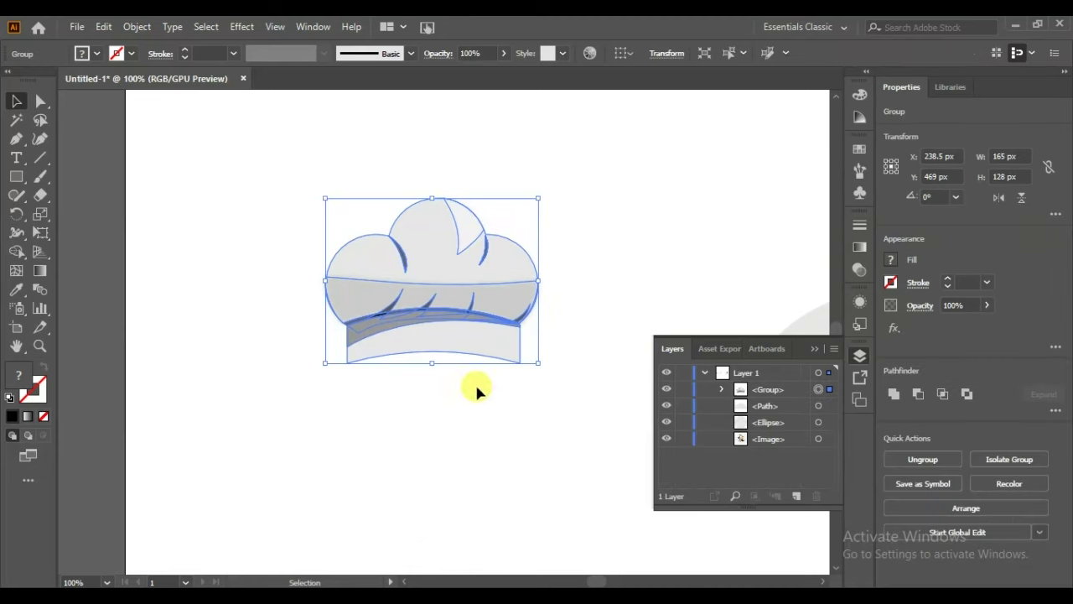
pyautogui.click(818, 351)
pyautogui.click(582, 312)
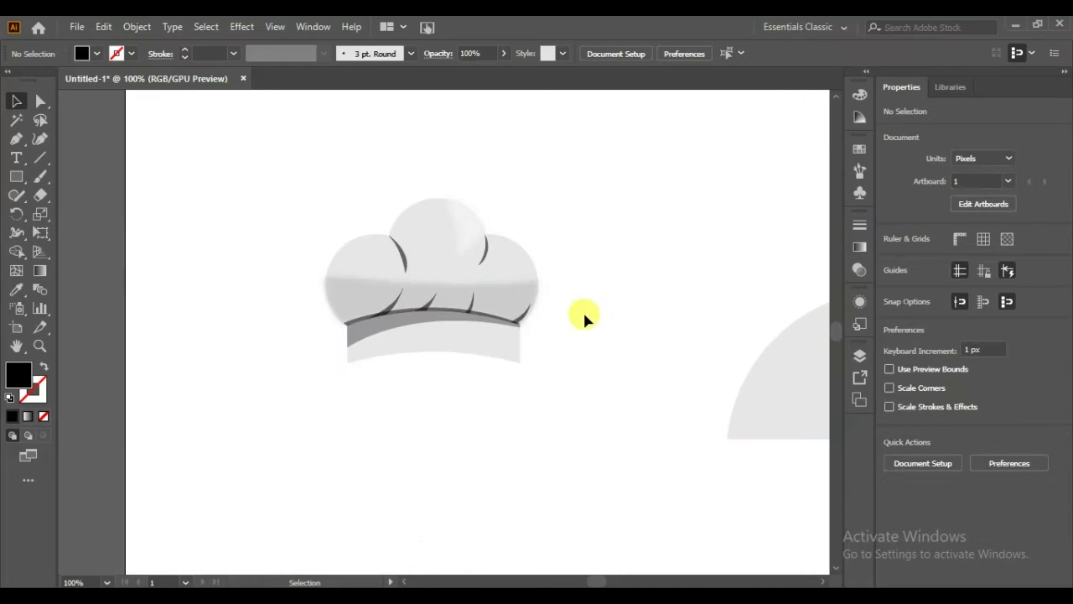
# Pen-draw a closed shape overlapping the cloche dome's right edge.
pyautogui.moveTo(794, 397); pyautogui.dragTo(464, 369)
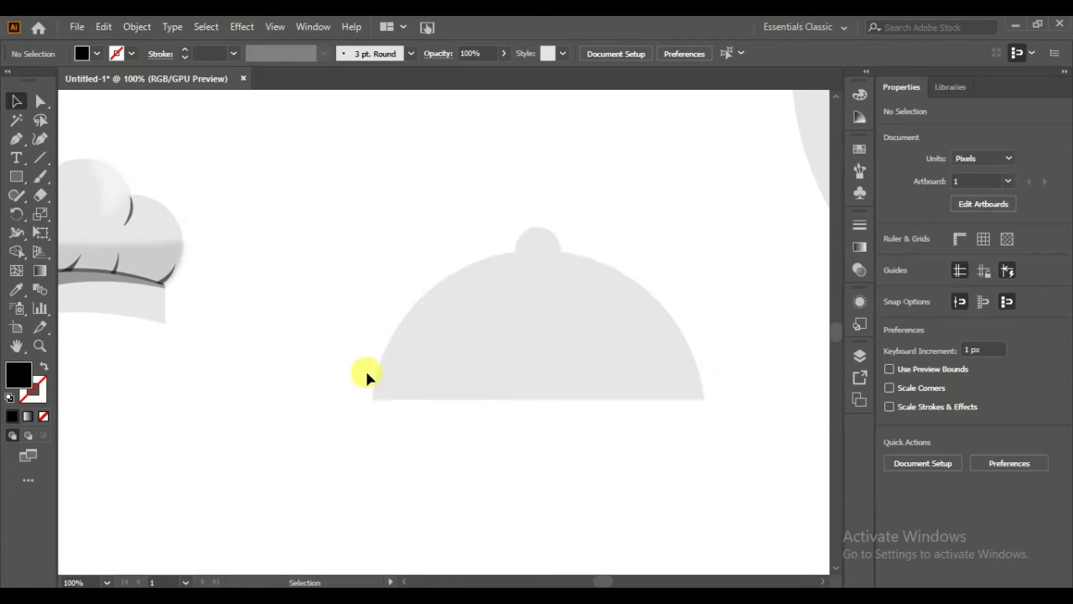
pyautogui.click(15, 140)
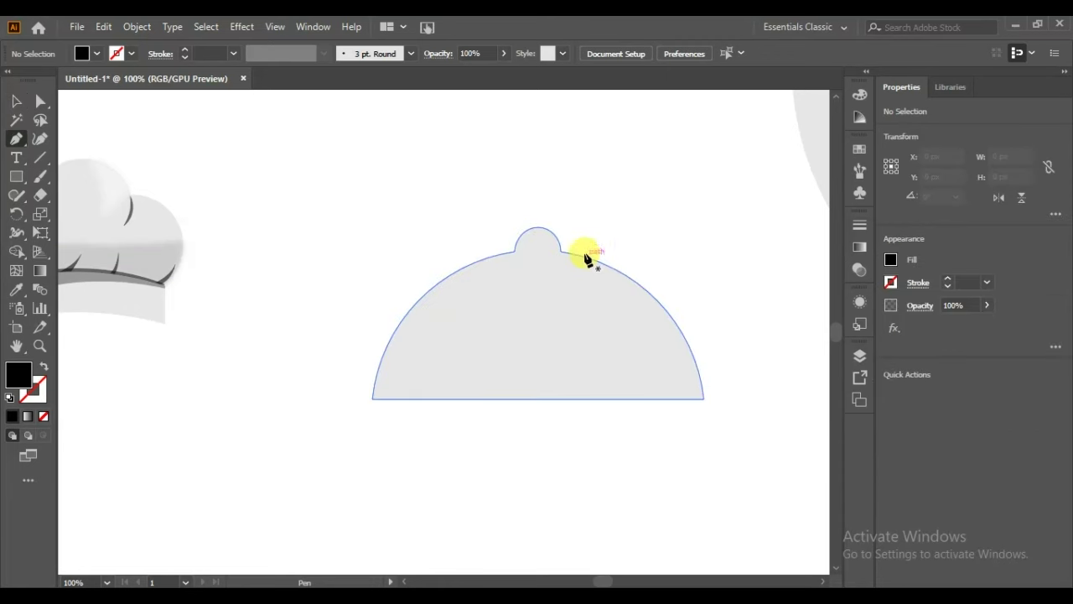
pyautogui.click(584, 249)
pyautogui.moveTo(670, 430); pyautogui.dragTo(655, 518)
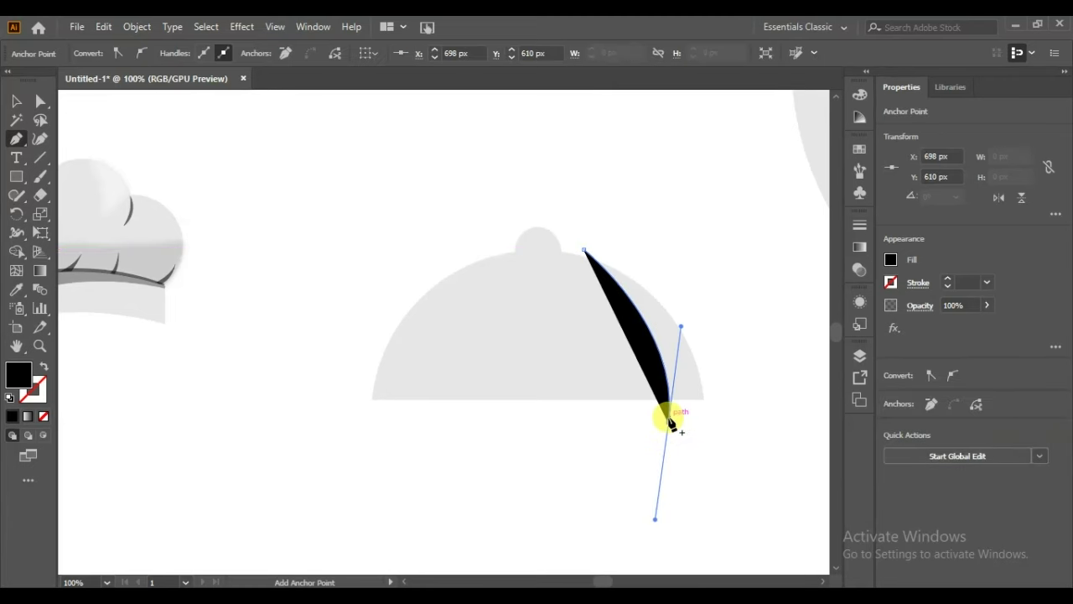
pyautogui.click(753, 416)
pyautogui.click(728, 262)
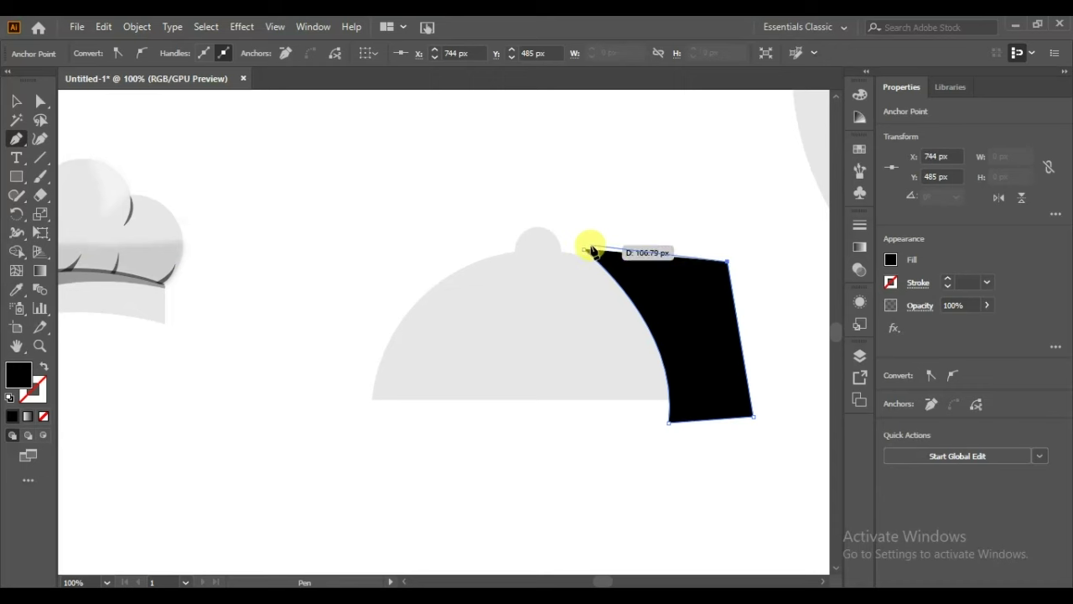
pyautogui.click(586, 249)
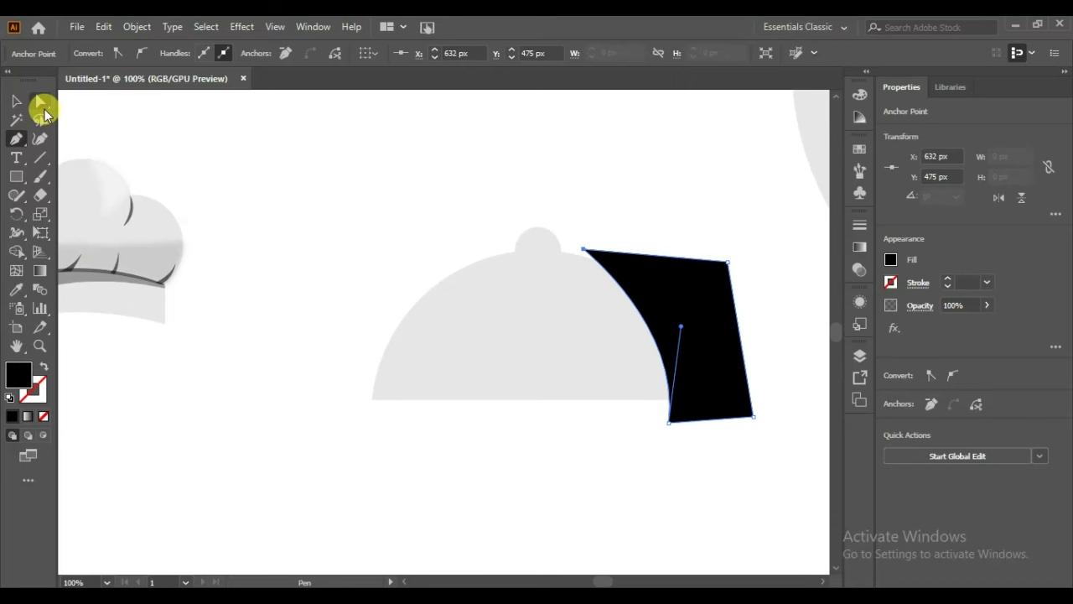
# Trim the shape to the dome with Shape Builder, leaving a crescent.
pyautogui.click(16, 101)
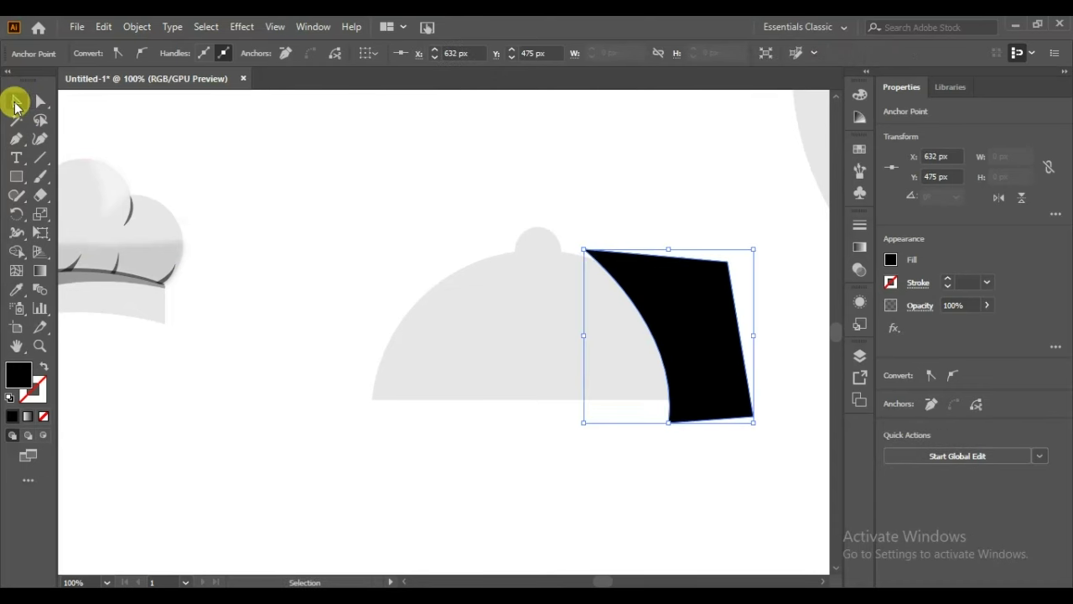
pyautogui.keyDown('shift'); pyautogui.click(477, 362); pyautogui.keyUp('shift')
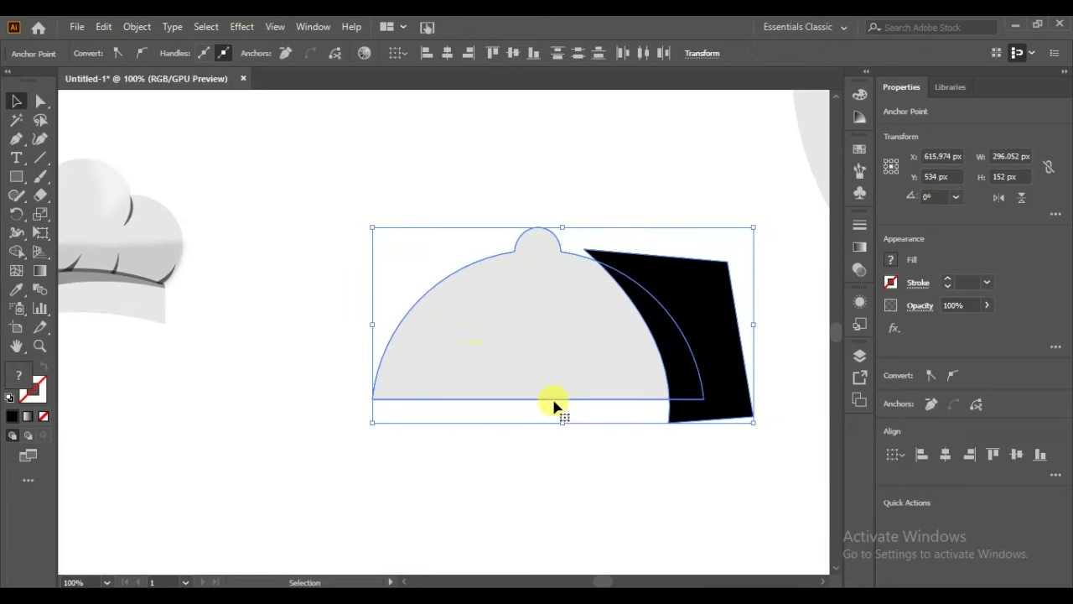
pyautogui.click(235, 207)
pyautogui.moveTo(698, 331); pyautogui.dragTo(686, 330)
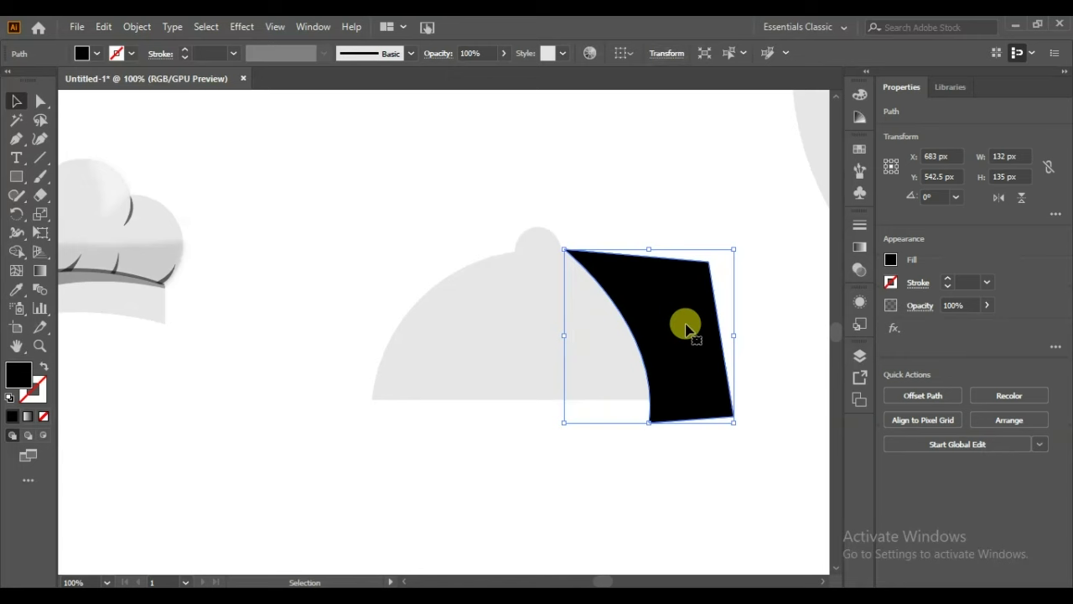
pyautogui.keyDown('shift'); pyautogui.click(491, 315); pyautogui.keyUp('shift')
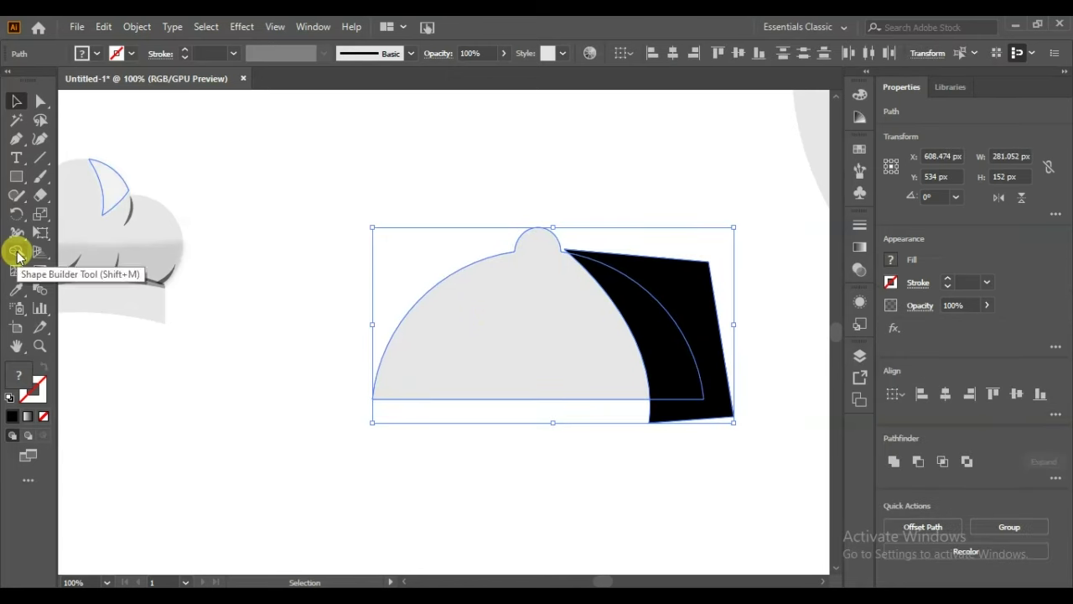
pyautogui.click(15, 251)
pyautogui.keyDown('alt'); pyautogui.click(711, 325); pyautogui.keyUp('alt')
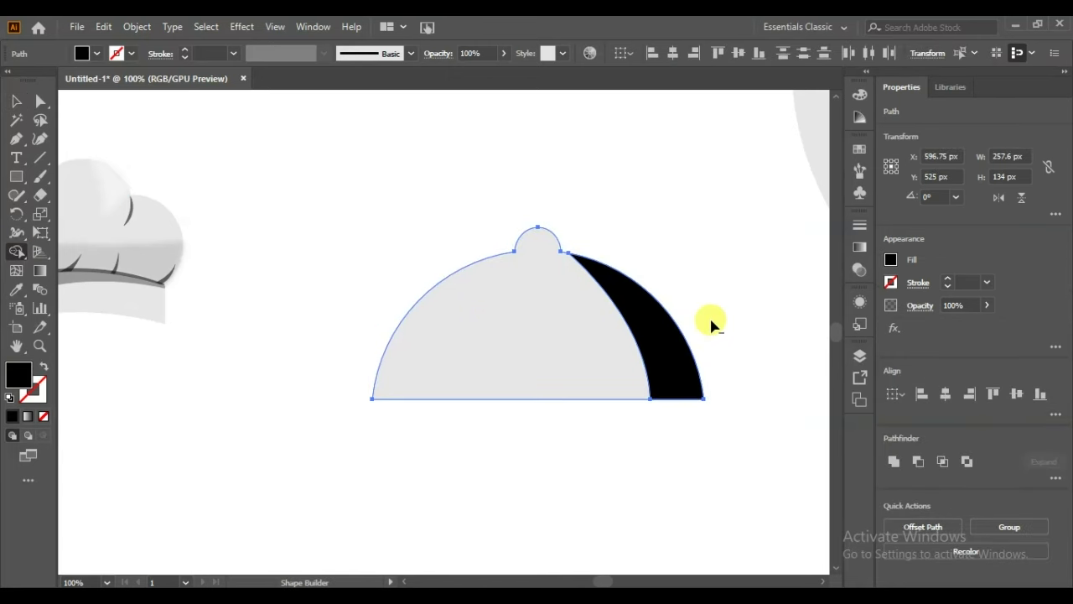
pyautogui.click(16, 102)
pyautogui.click(259, 251)
# Fill the crescent with a near-white R=242 grey.
pyautogui.click(676, 387)
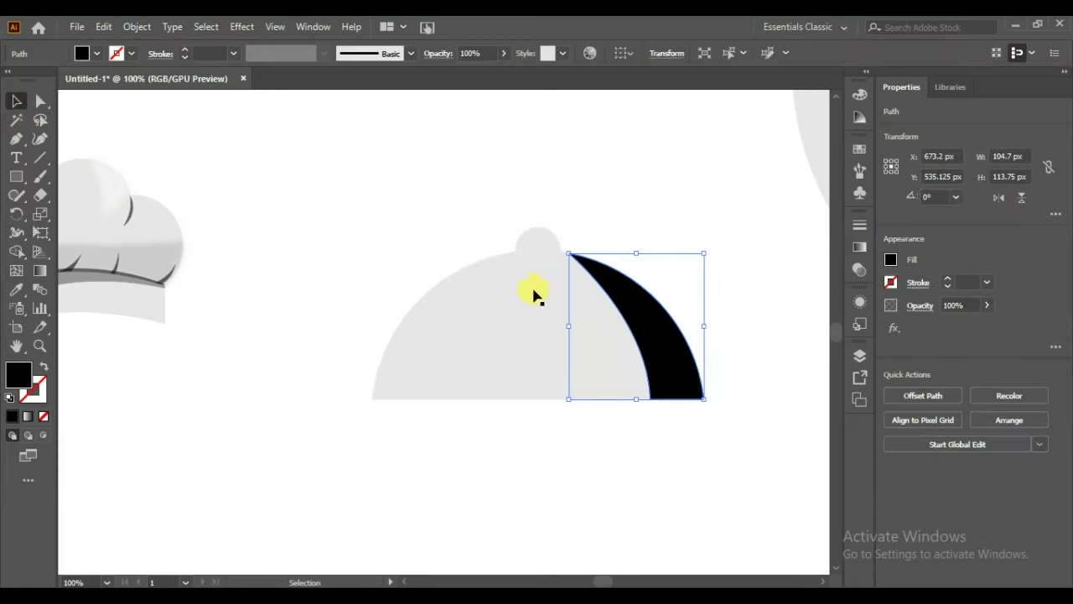
pyautogui.click(97, 52)
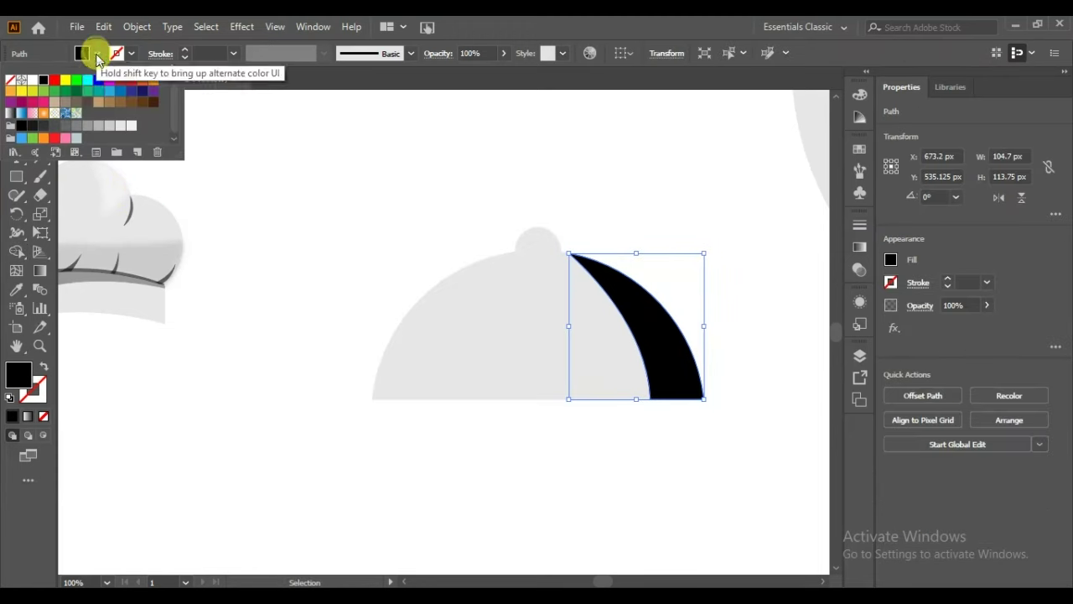
pyautogui.click(122, 126)
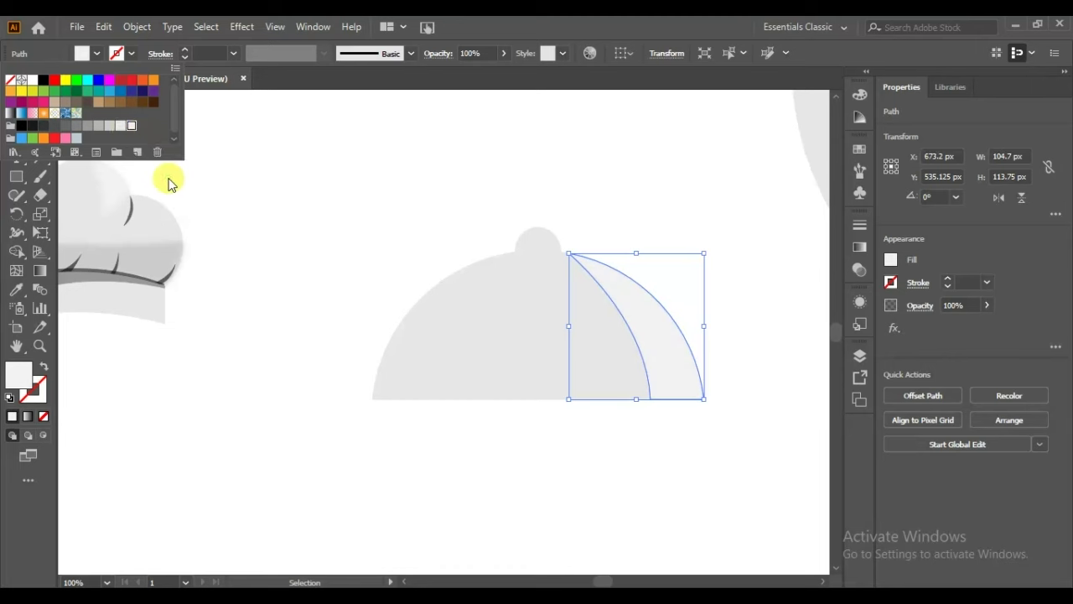
pyautogui.click(241, 225)
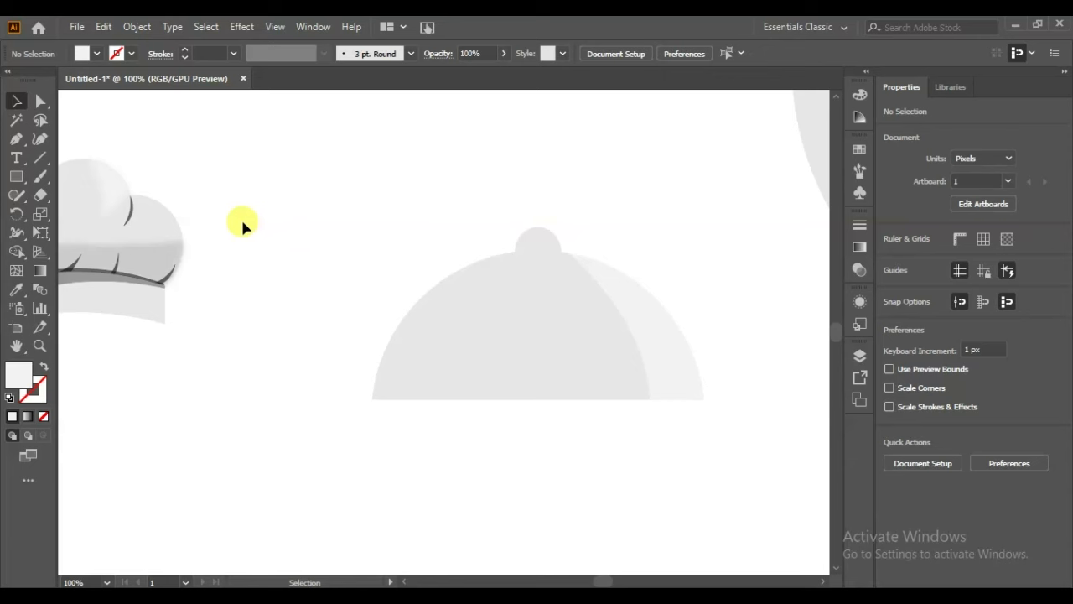
# Pen-draw a curved highlight strip along the dome's right side.
pyautogui.click(16, 139)
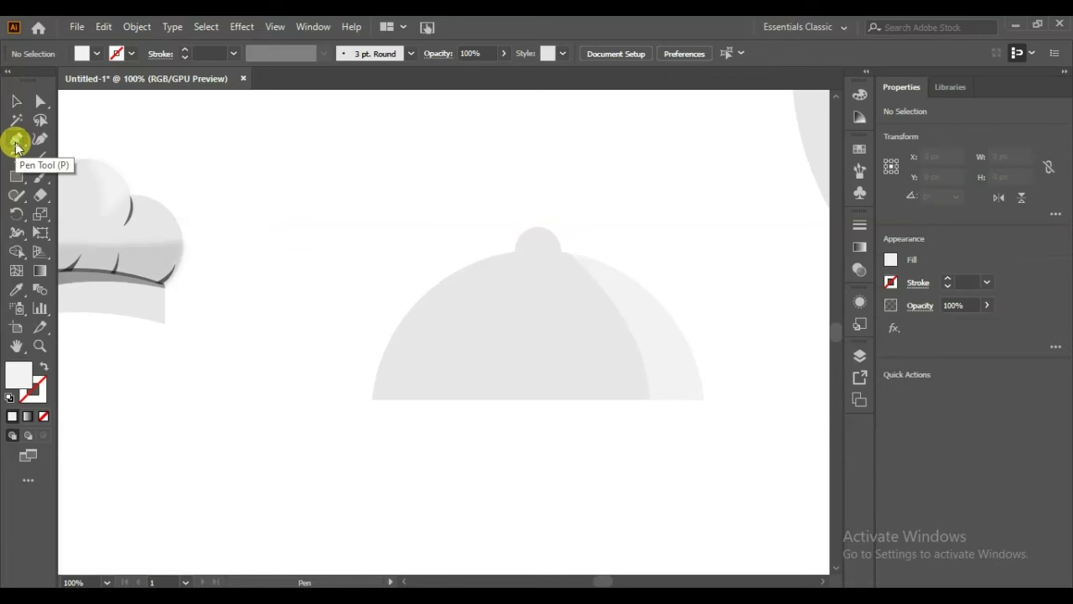
pyautogui.click(608, 277)
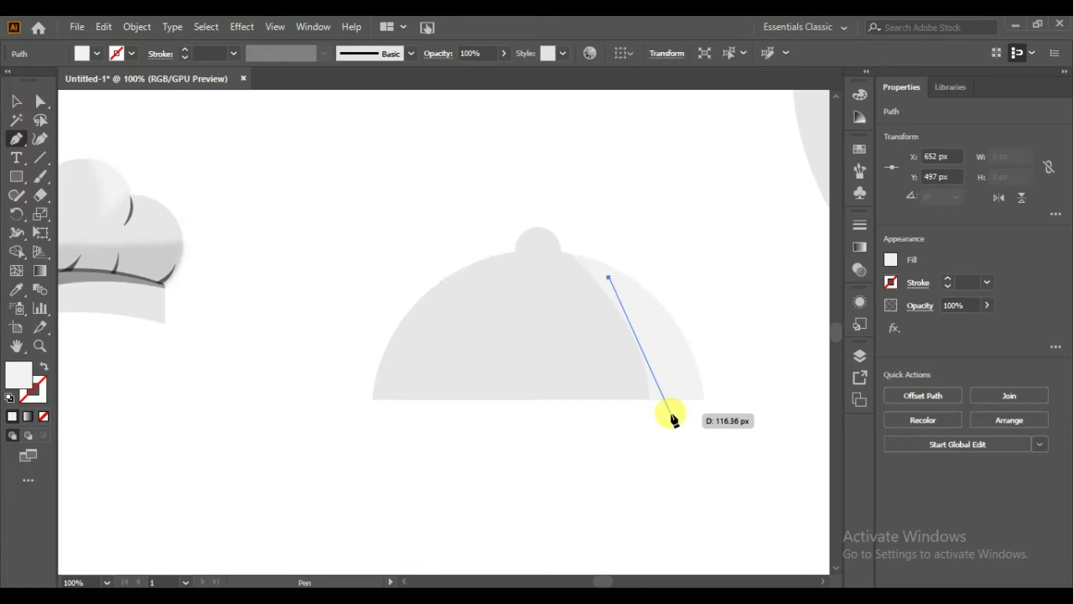
pyautogui.click(603, 280)
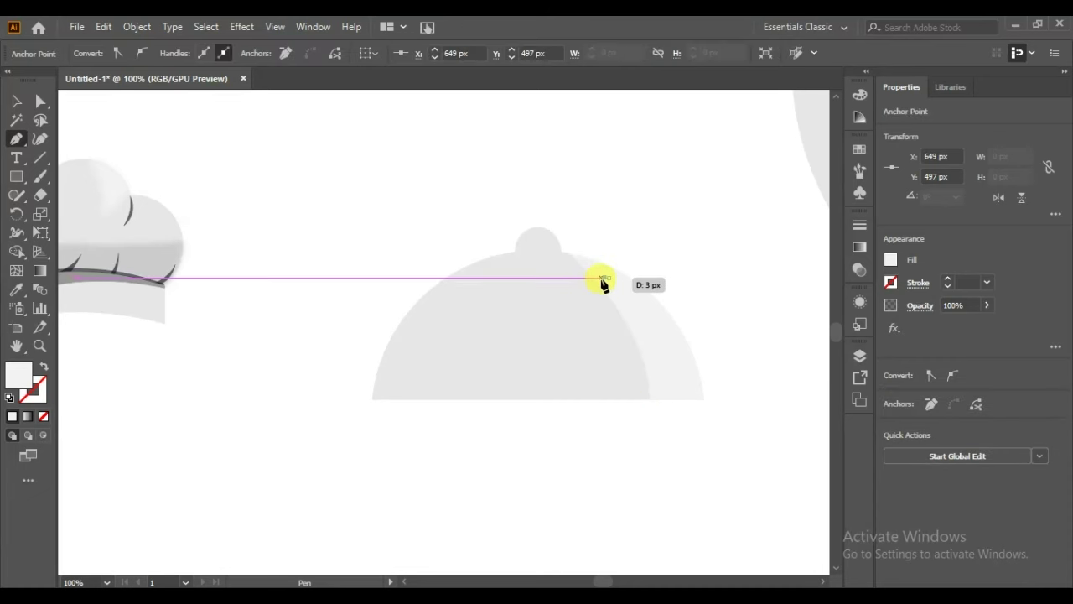
pyautogui.click(608, 284)
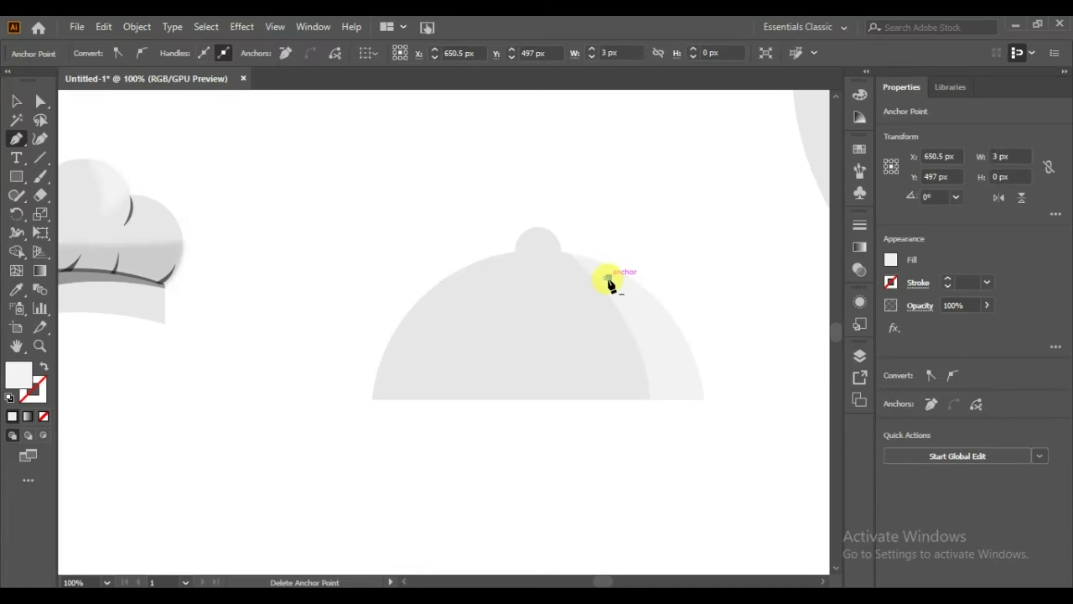
pyautogui.hotkey('ctrl', 'z')
pyautogui.hotkey('ctrl', 'z')
pyautogui.click(587, 272)
pyautogui.moveTo(650, 405); pyautogui.dragTo(649, 475)
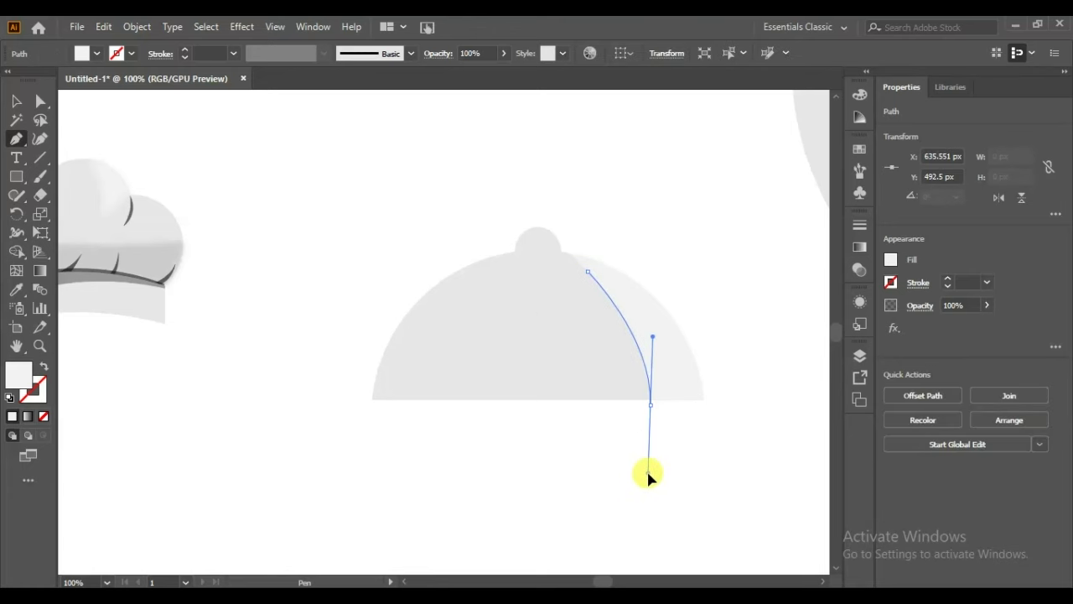
pyautogui.moveTo(682, 409); pyautogui.dragTo(658, 354)
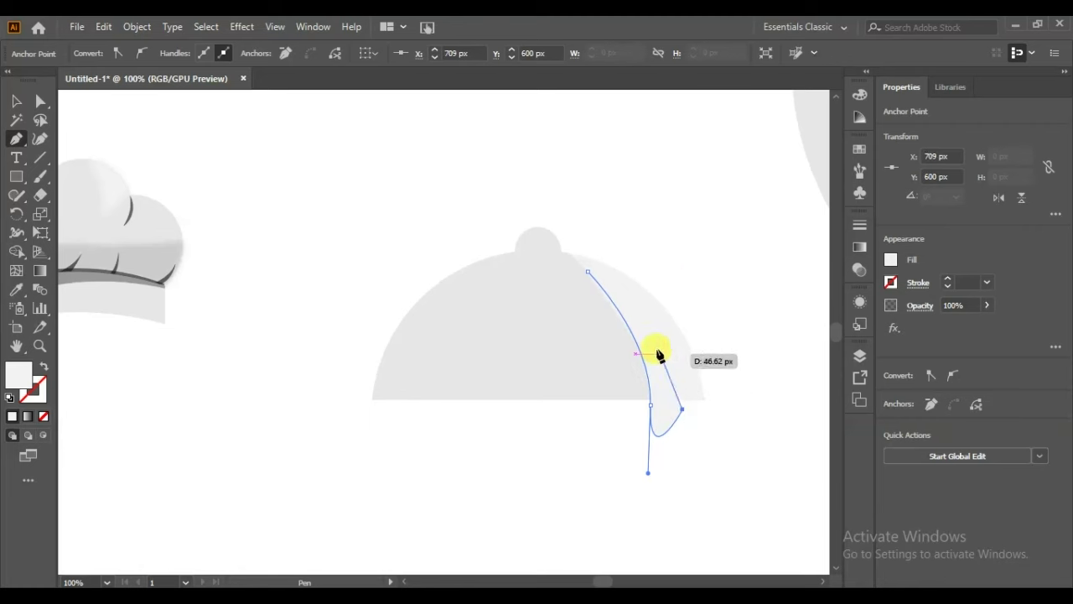
pyautogui.moveTo(588, 273); pyautogui.dragTo(437, 230)
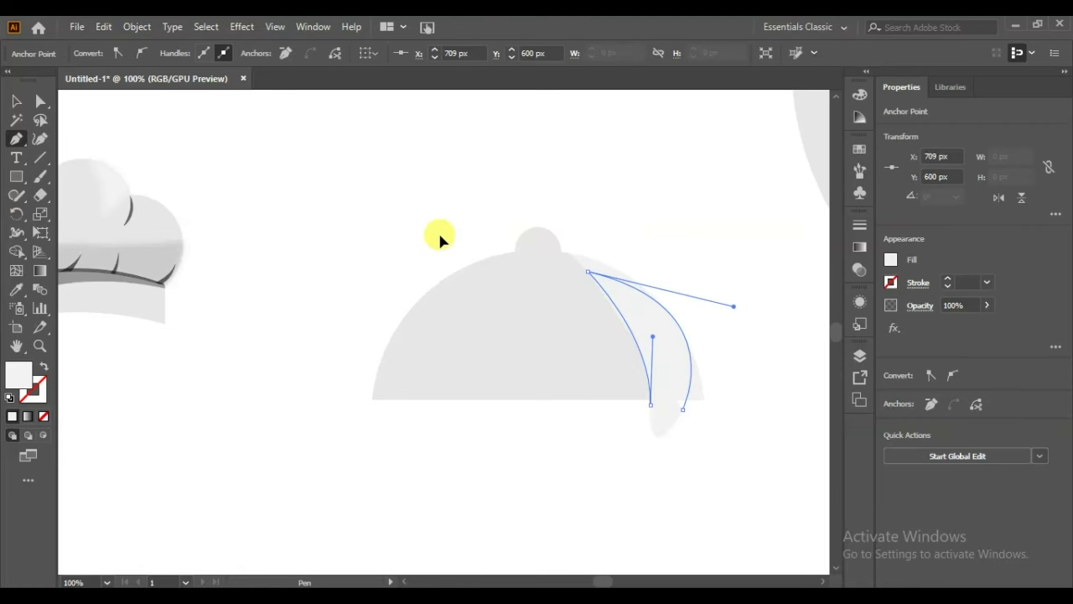
pyautogui.moveTo(438, 230)
pyautogui.mouseDown()
pyautogui.moveTo(530, 246)
pyautogui.moveTo(501, 231)
pyautogui.mouseUp()
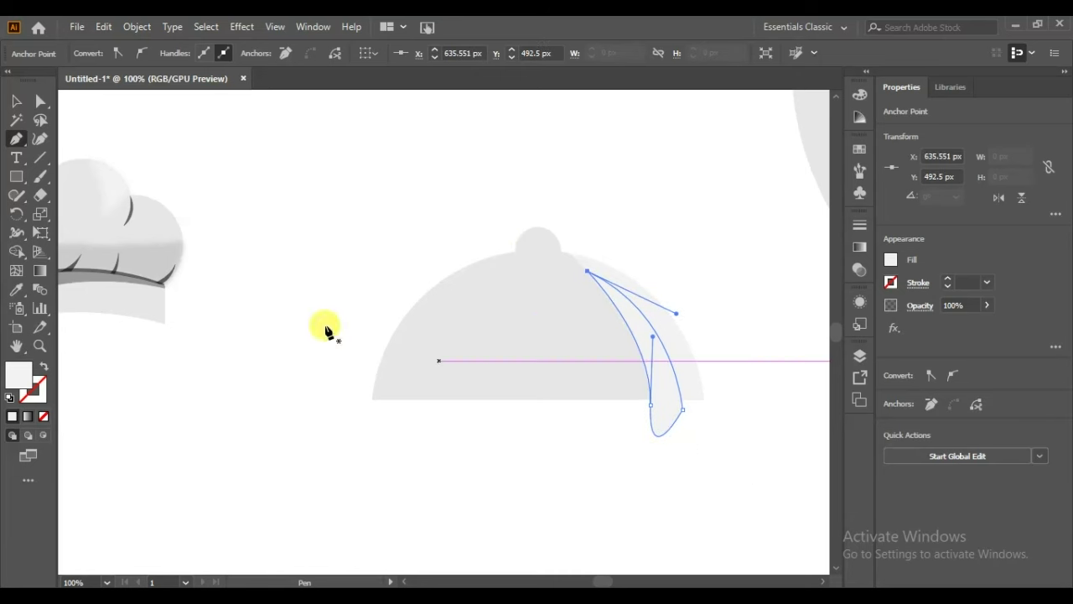
# Trim the strip below the dome base with Shape Builder and fill it white.
pyautogui.click(16, 100)
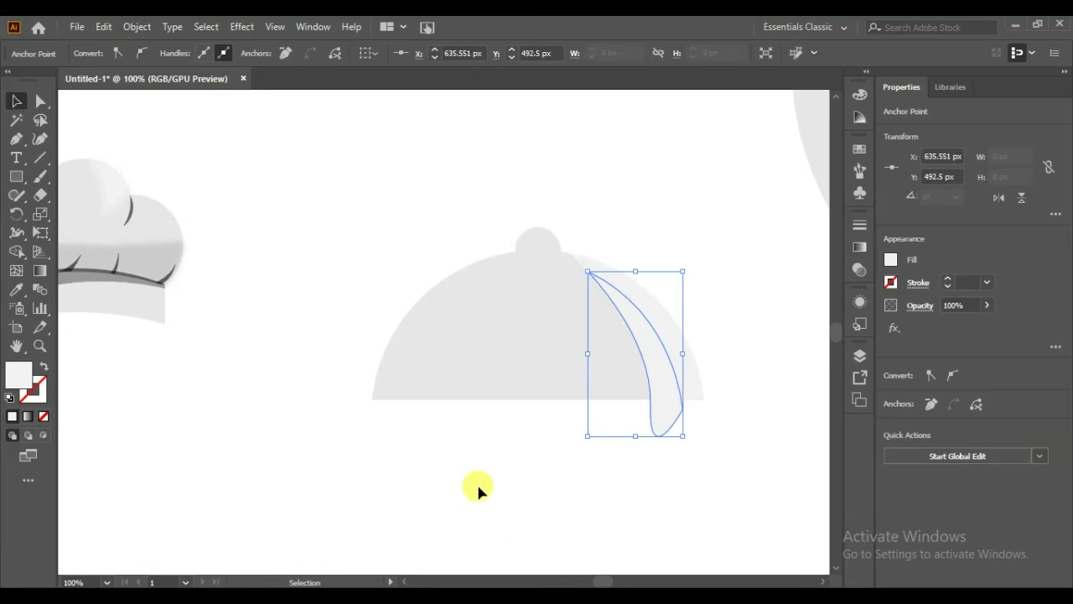
pyautogui.keyDown('shift'); pyautogui.click(396, 388); pyautogui.keyUp('shift')
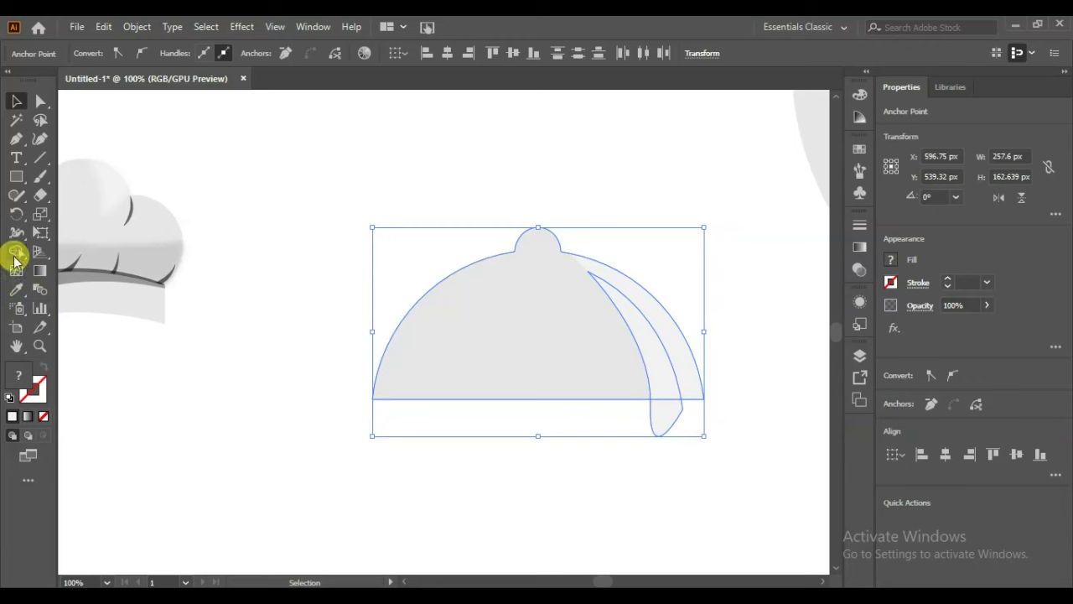
pyautogui.click(15, 251)
pyautogui.click(663, 426)
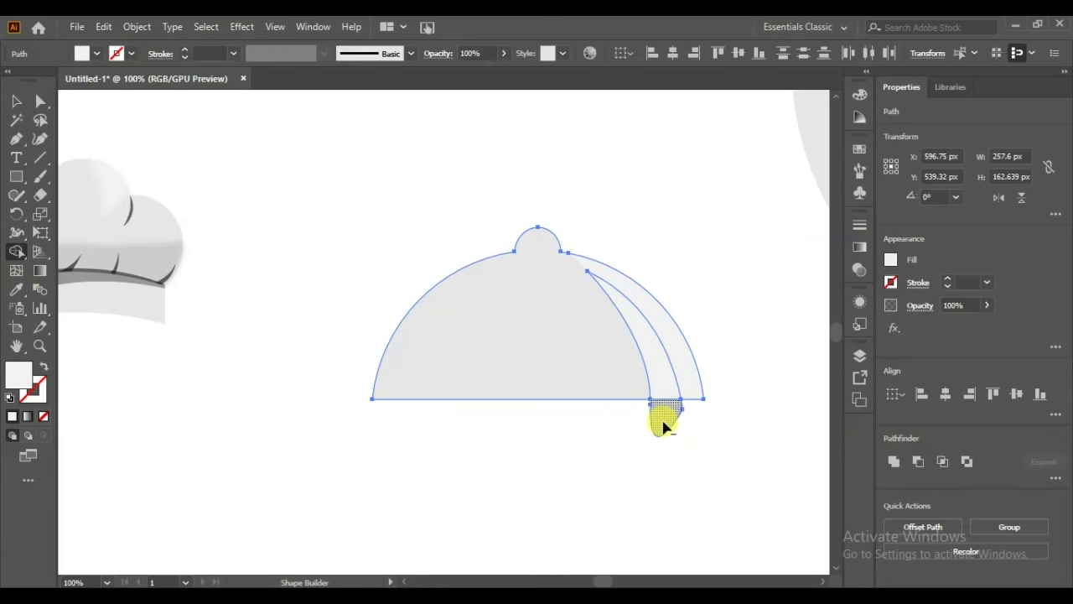
pyautogui.click(16, 101)
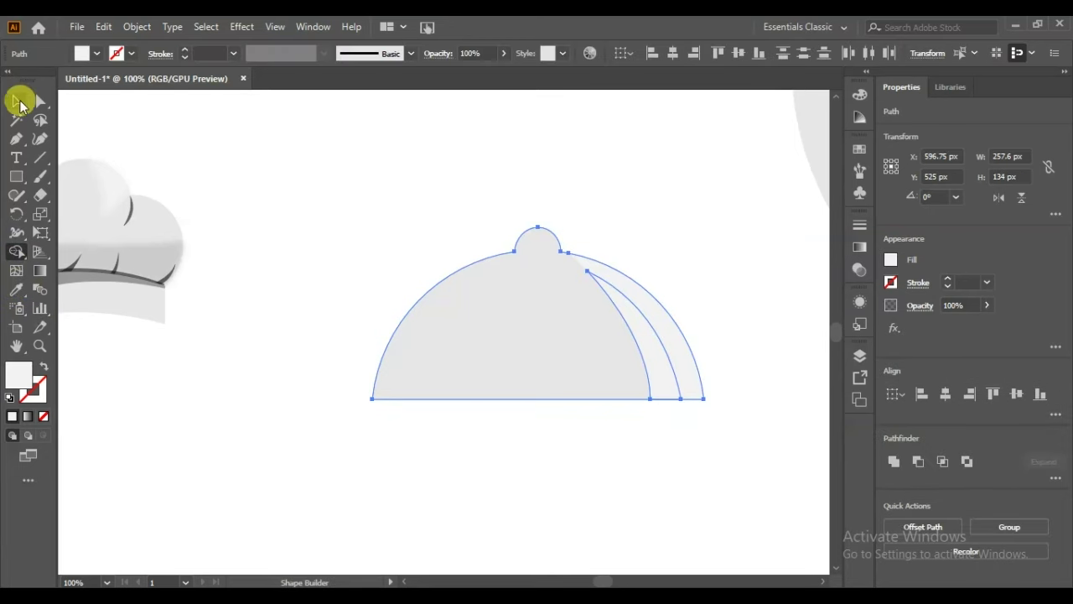
pyautogui.click(251, 287)
pyautogui.click(661, 390)
pyautogui.click(89, 53)
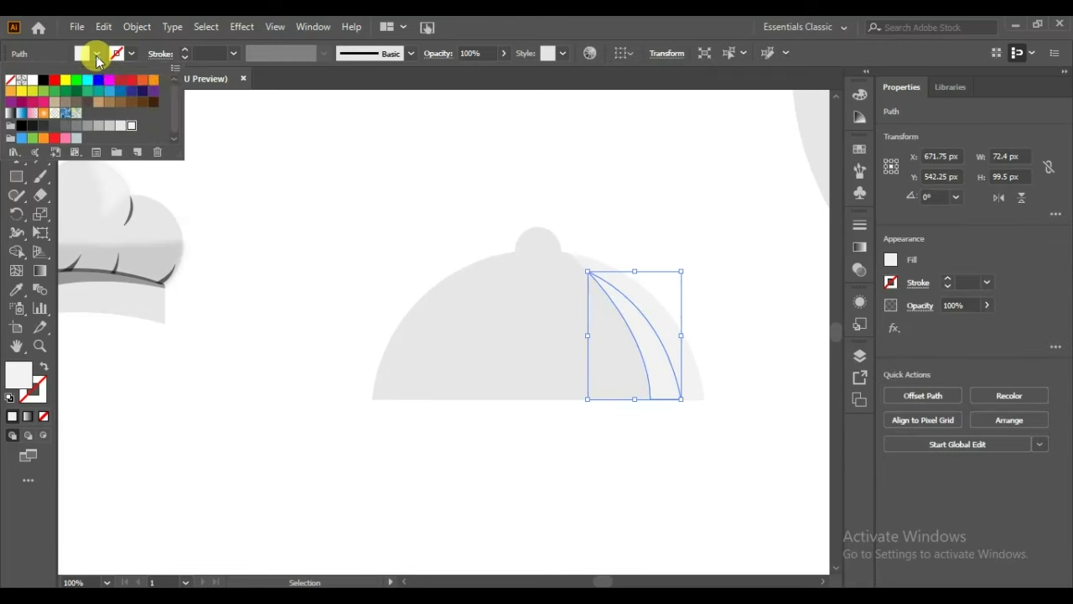
pyautogui.click(32, 80)
pyautogui.click(318, 296)
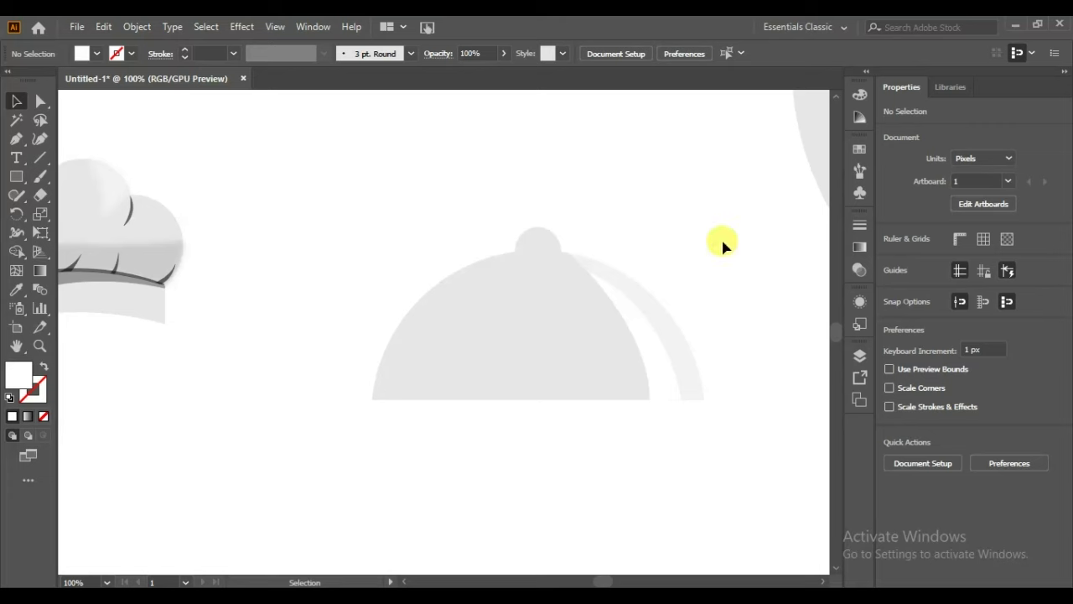
# Group the dome with its white highlight strip.
pyautogui.moveTo(338, 449); pyautogui.dragTo(488, 440)
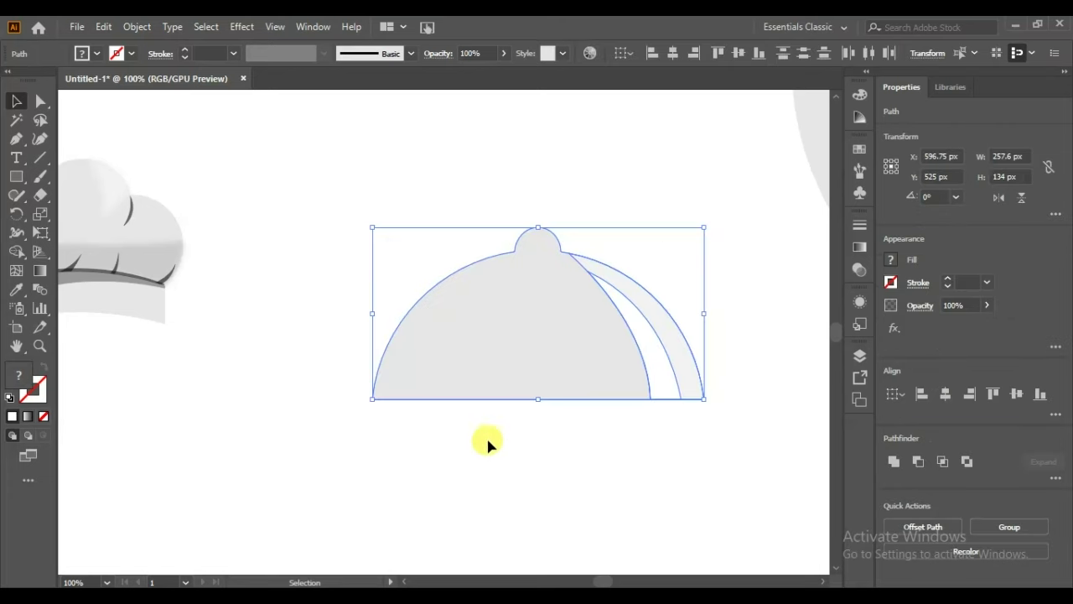
pyautogui.rightClick(515, 382)
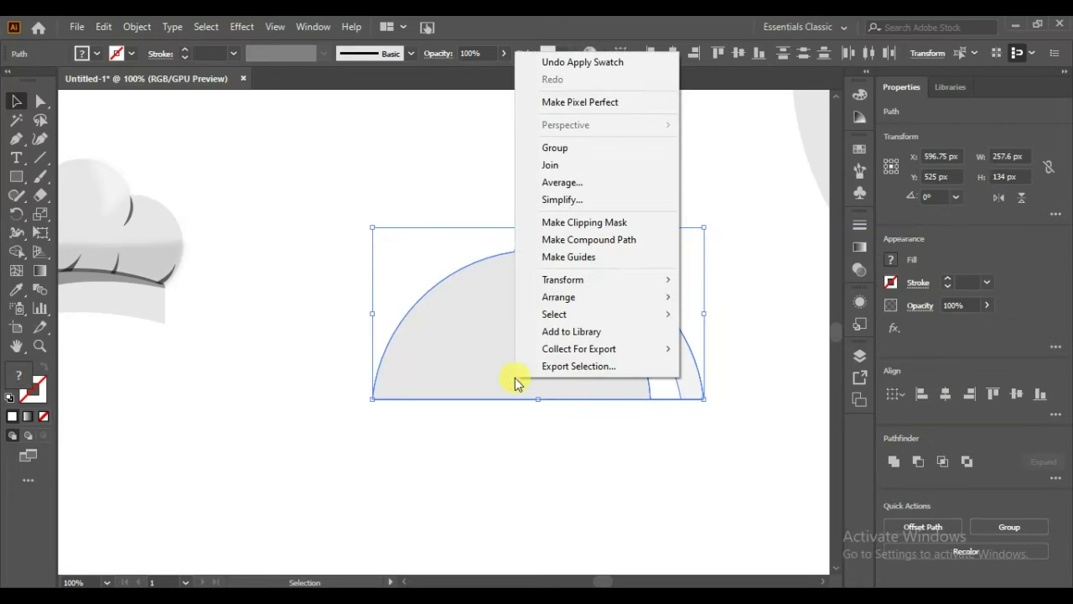
pyautogui.click(610, 148)
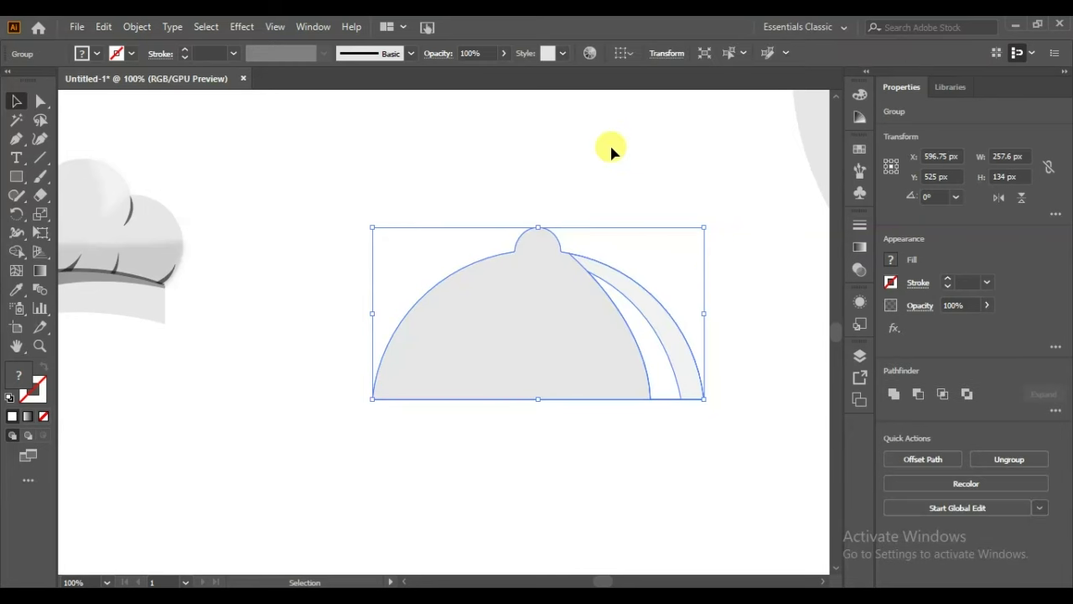
pyautogui.hotkey('ctrl', '-')
pyautogui.hotkey('ctrl', '-')
pyautogui.hotkey('ctrl', '-')
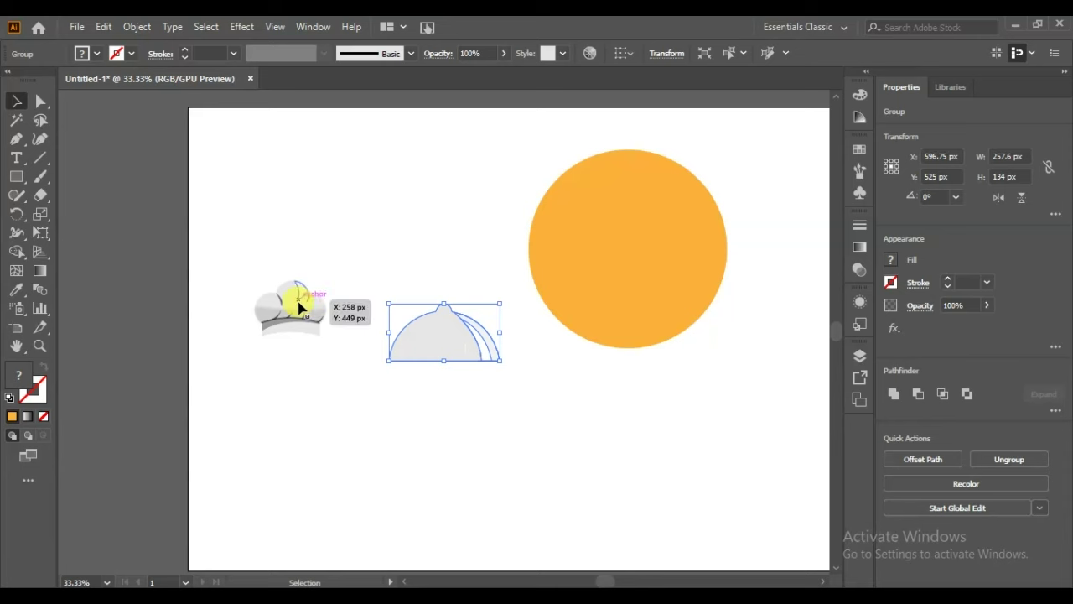
# Move the chef hat and cloche onto the orange circle and enlarge the cloche.
pyautogui.moveTo(290, 312); pyautogui.dragTo(623, 218)
pyautogui.moveTo(447, 343)
pyautogui.mouseDown()
pyautogui.moveTo(631, 283)
pyautogui.moveTo(696, 276)
pyautogui.mouseUp()
pyautogui.moveTo(640, 311); pyautogui.dragTo(639, 307)
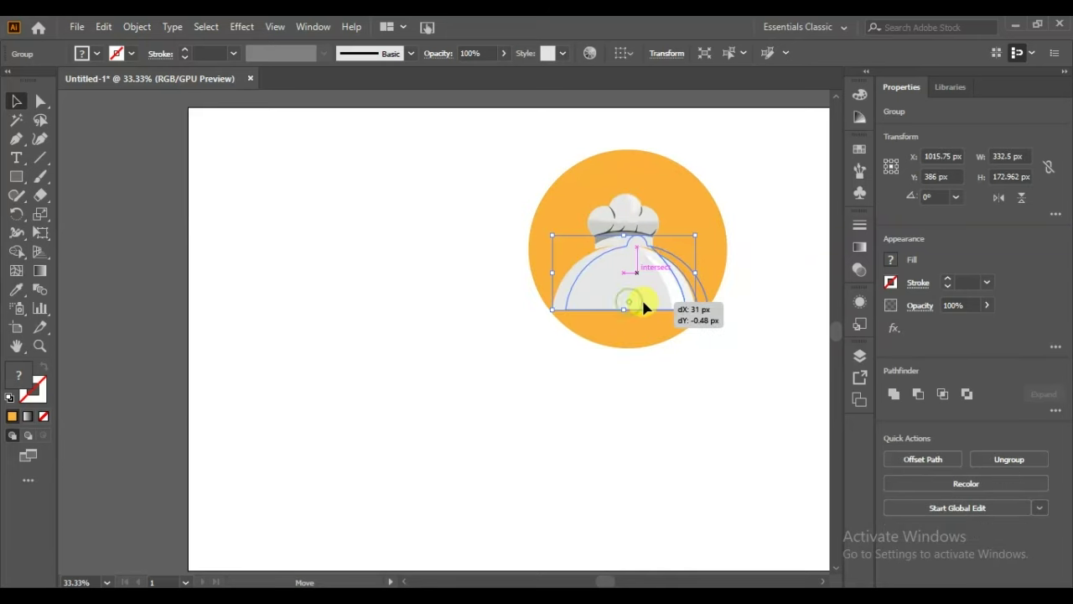
# Shrink and tilt the chef hat so it sits just behind the dome top.
pyautogui.click(628, 227)
pyautogui.moveTo(649, 220)
pyautogui.mouseDown()
pyautogui.moveTo(671, 228)
pyautogui.moveTo(681, 185)
pyautogui.mouseUp()
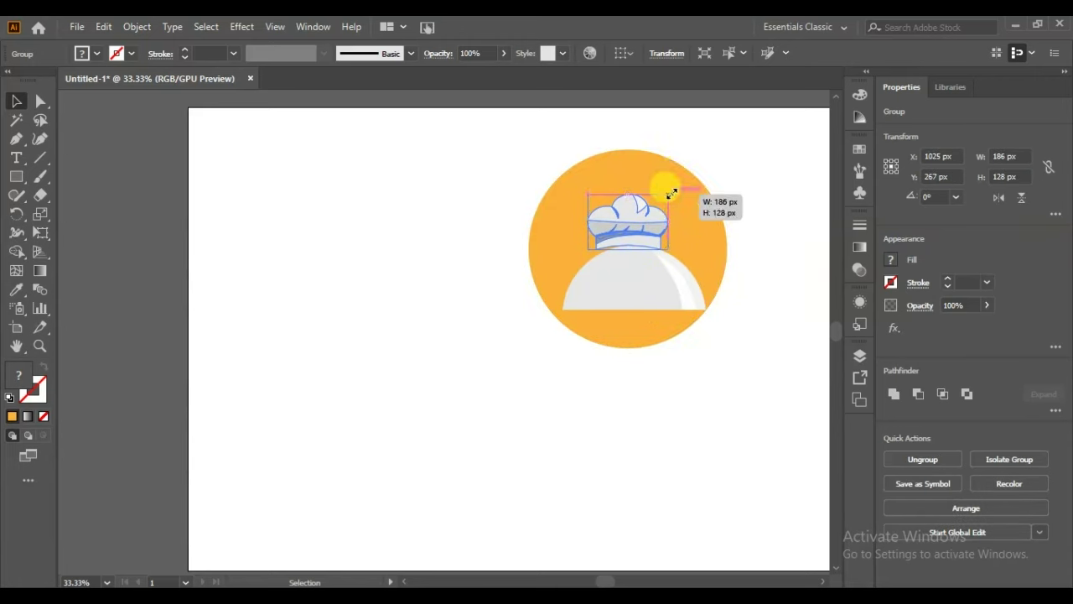
pyautogui.moveTo(686, 250)
pyautogui.mouseDown()
pyautogui.moveTo(687, 240)
pyautogui.moveTo(623, 245)
pyautogui.moveTo(625, 233)
pyautogui.mouseUp()
pyautogui.click(658, 273)
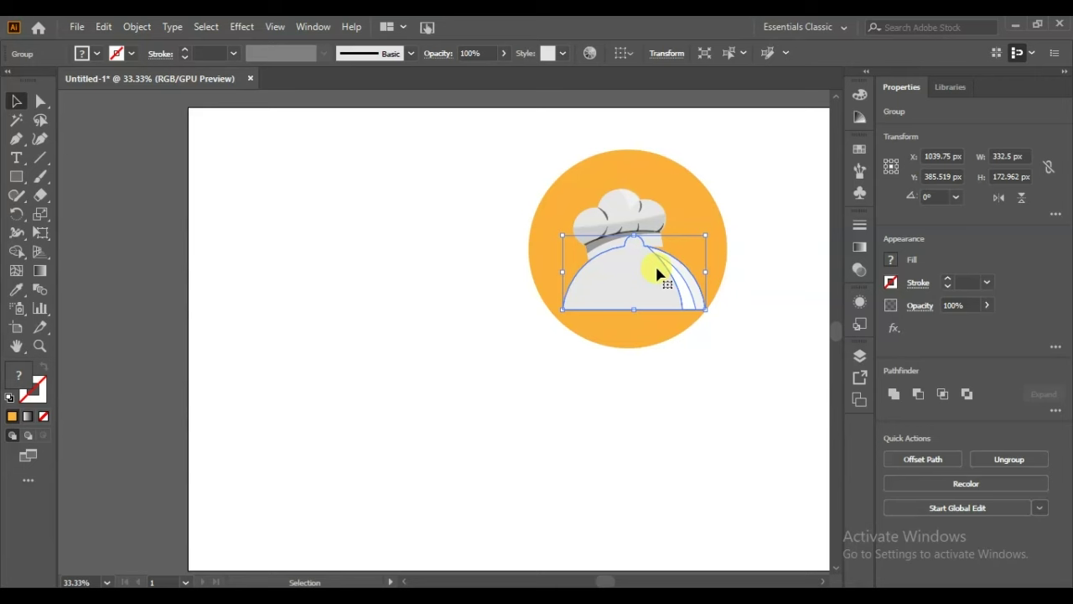
pyautogui.click(473, 338)
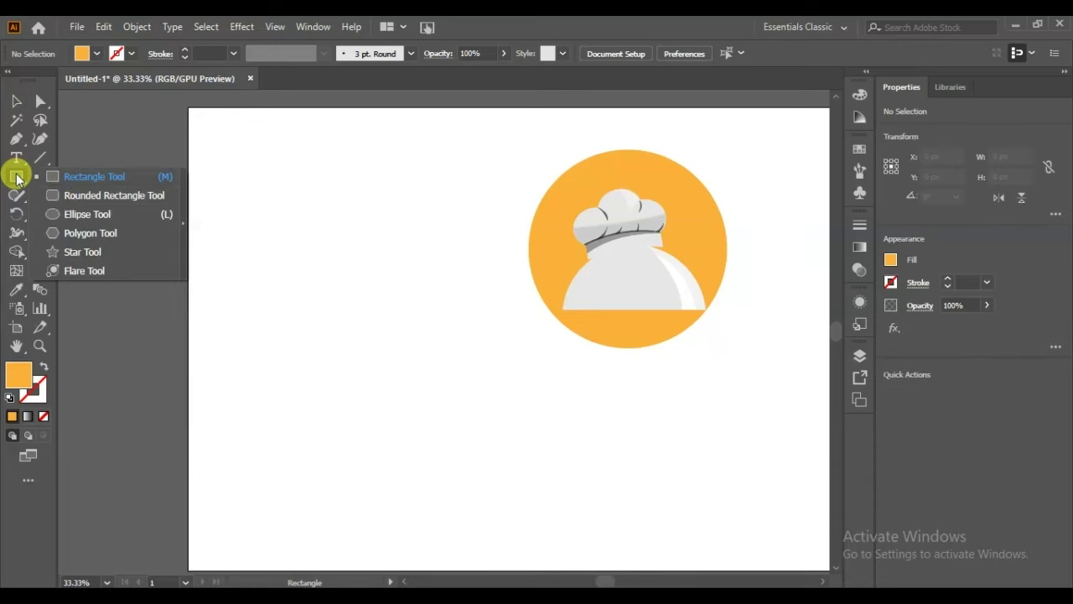
# Draw a long flat ellipse at the cloche's base and fill it dark grey.
pyautogui.moveTo(16, 176); pyautogui.dragTo(52, 211)
pyautogui.moveTo(341, 342)
pyautogui.mouseDown()
pyautogui.moveTo(501, 344)
pyautogui.moveTo(529, 369)
pyautogui.mouseUp()
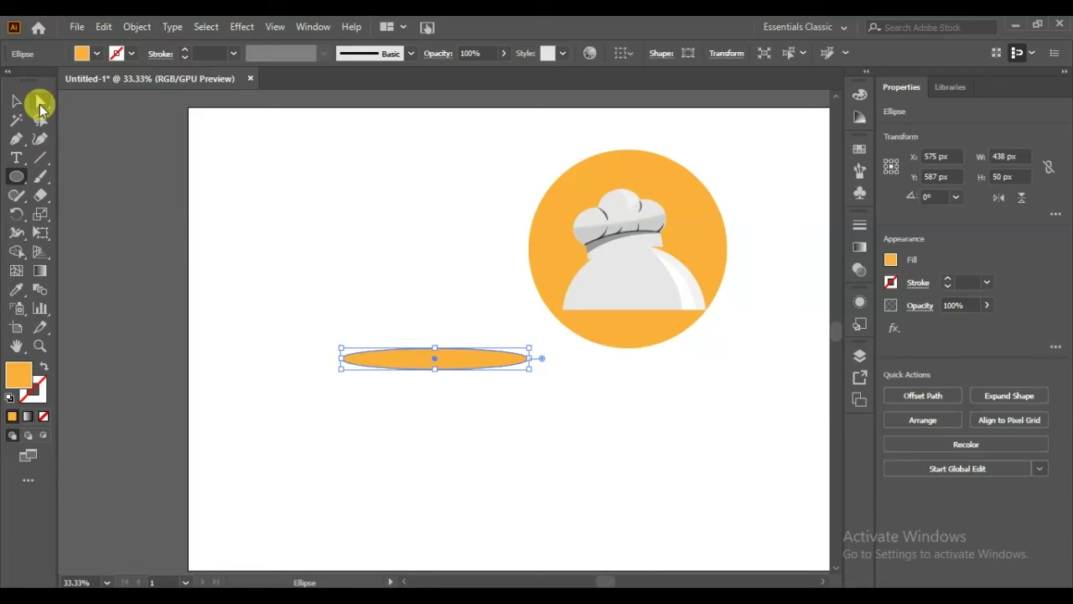
pyautogui.click(39, 101)
pyautogui.click(81, 55)
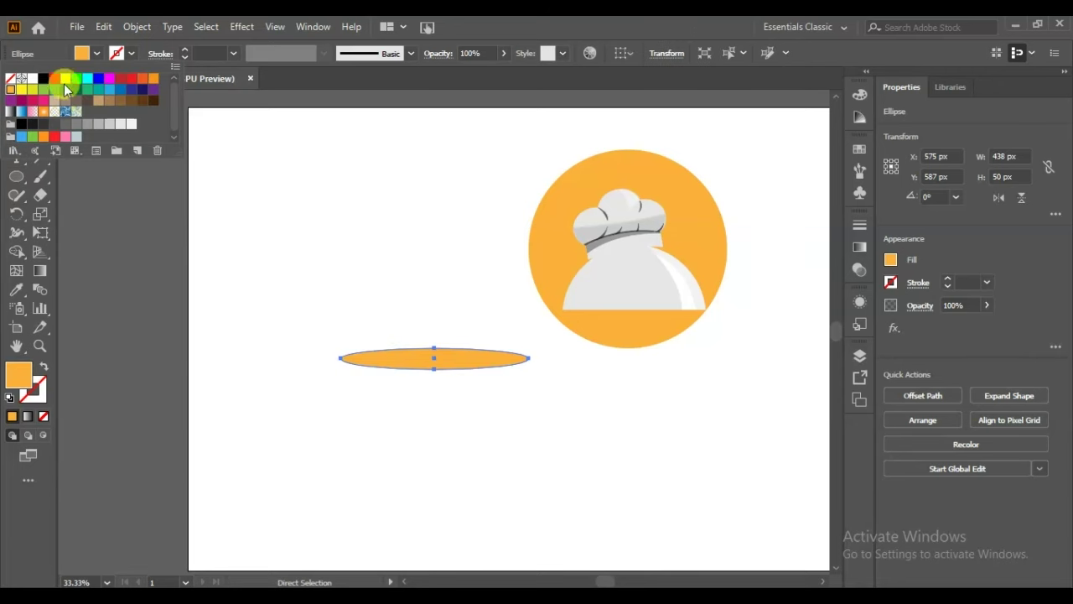
pyautogui.click(66, 123)
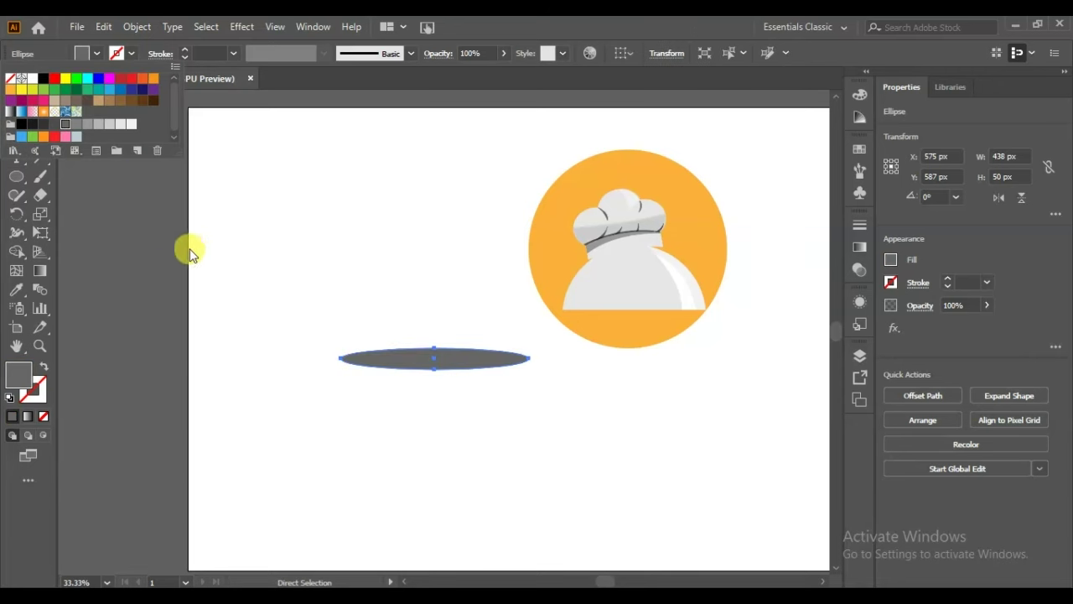
pyautogui.click(232, 258)
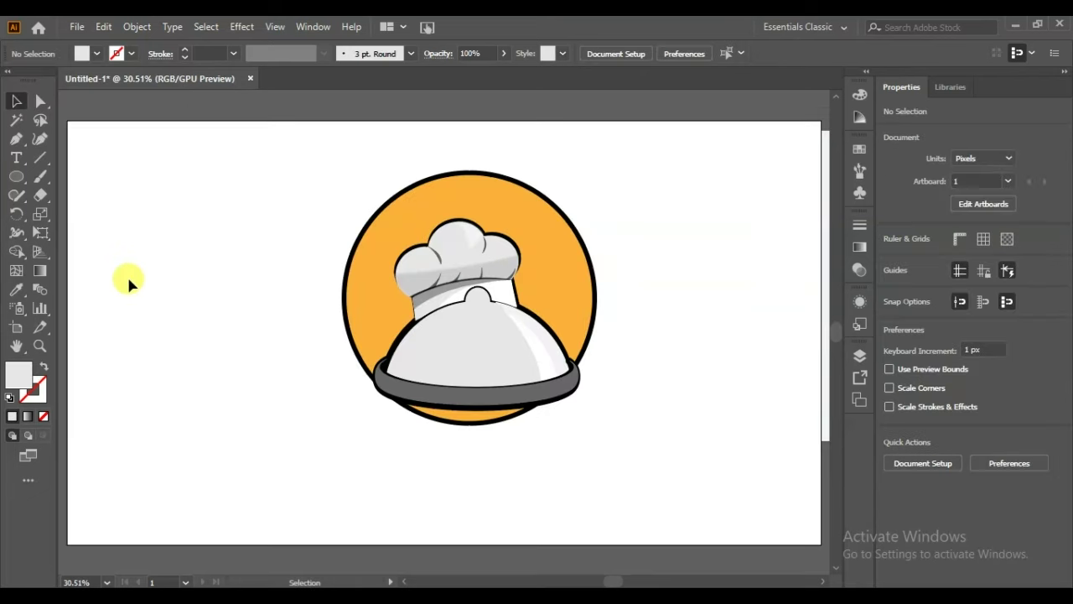
# Draw a small rounded square head and a thin tall handle rectangle for the spatula.
pyautogui.rightClick(16, 176)
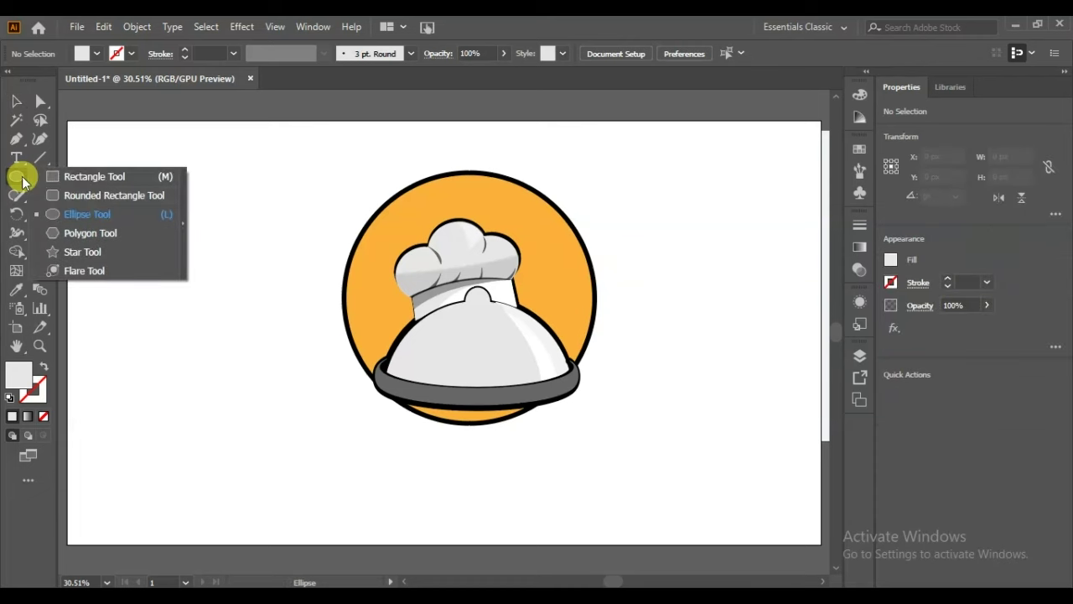
pyautogui.click(55, 196)
pyautogui.moveTo(206, 231); pyautogui.dragTo(234, 268)
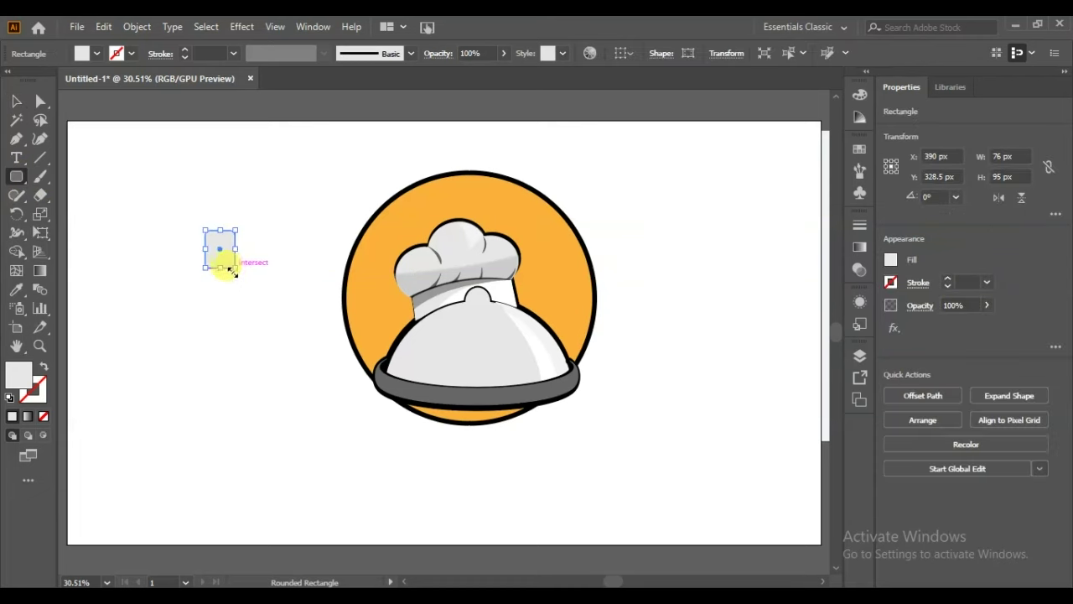
pyautogui.click(16, 101)
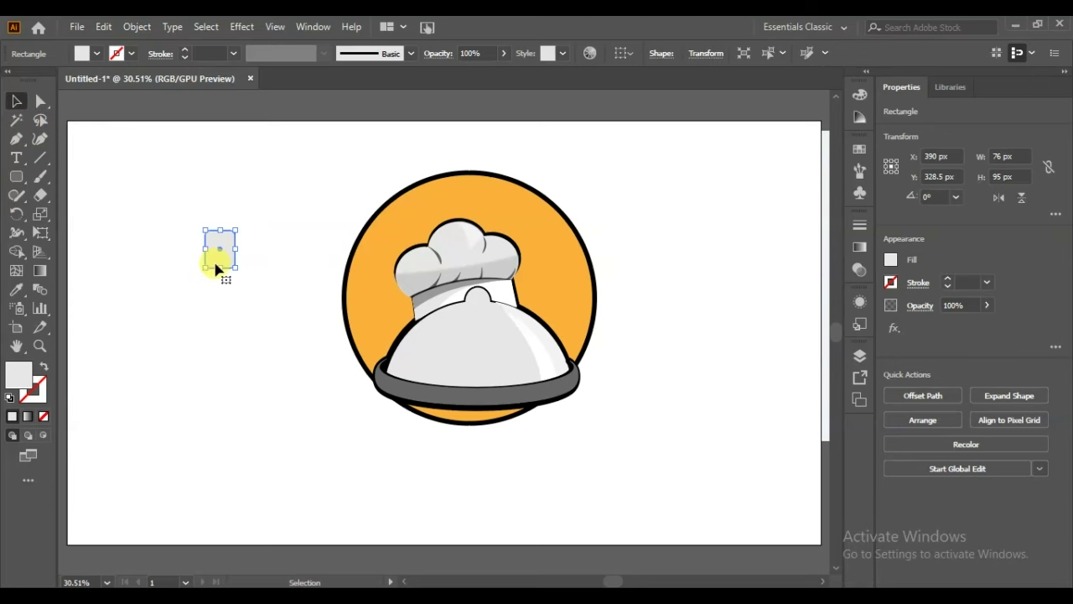
pyautogui.click(140, 331)
pyautogui.click(16, 176)
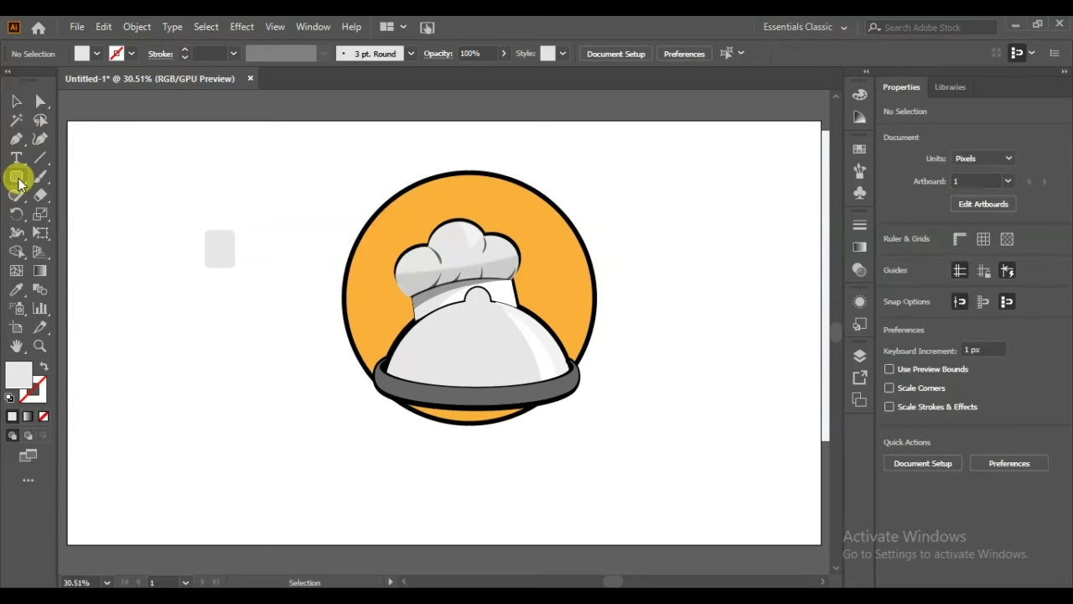
pyautogui.moveTo(179, 277); pyautogui.dragTo(183, 339)
pyautogui.click(16, 101)
pyautogui.click(168, 312)
# Position the handle under the head and unite the pieces with Pathfinder.
pyautogui.moveTo(181, 311); pyautogui.dragTo(220, 295)
pyautogui.click(199, 394)
pyautogui.moveTo(258, 227); pyautogui.dragTo(167, 371)
pyautogui.click(187, 358)
pyautogui.click(219, 322)
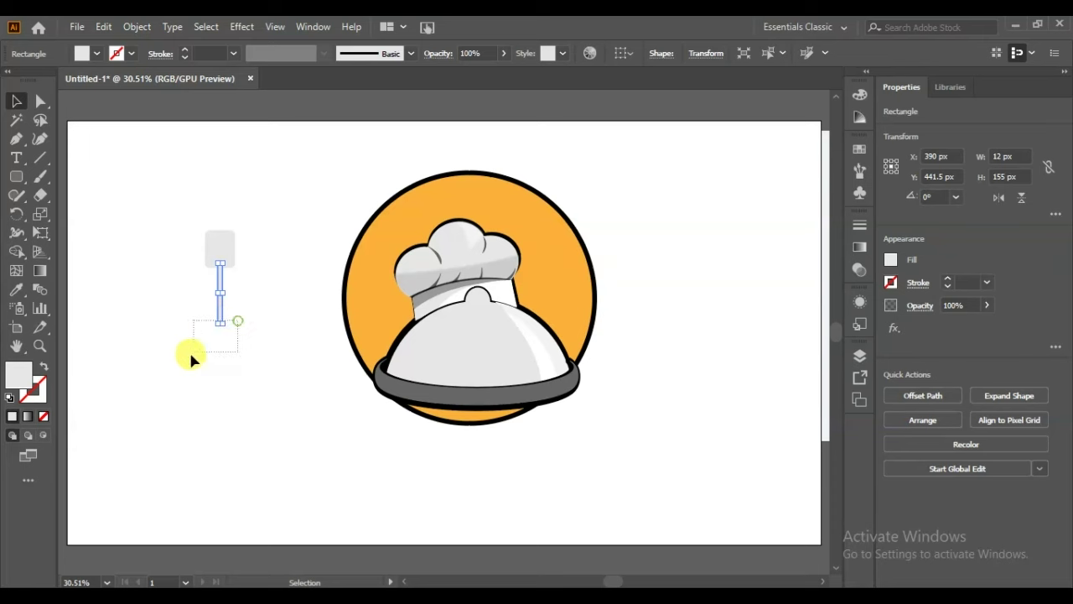
pyautogui.click(40, 101)
pyautogui.click(251, 317)
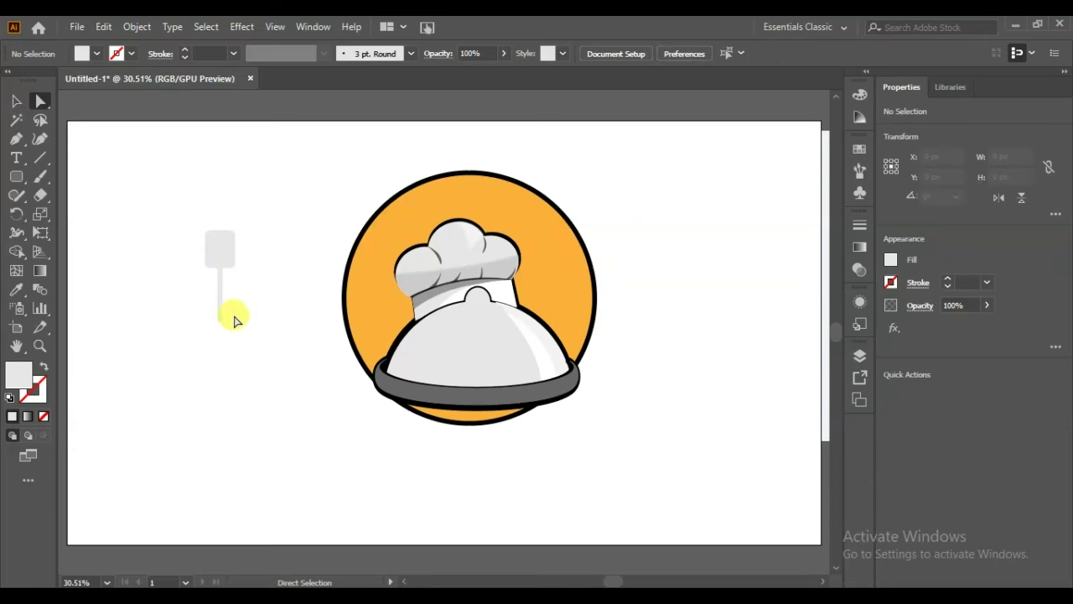
pyautogui.moveTo(232, 313); pyautogui.dragTo(187, 335)
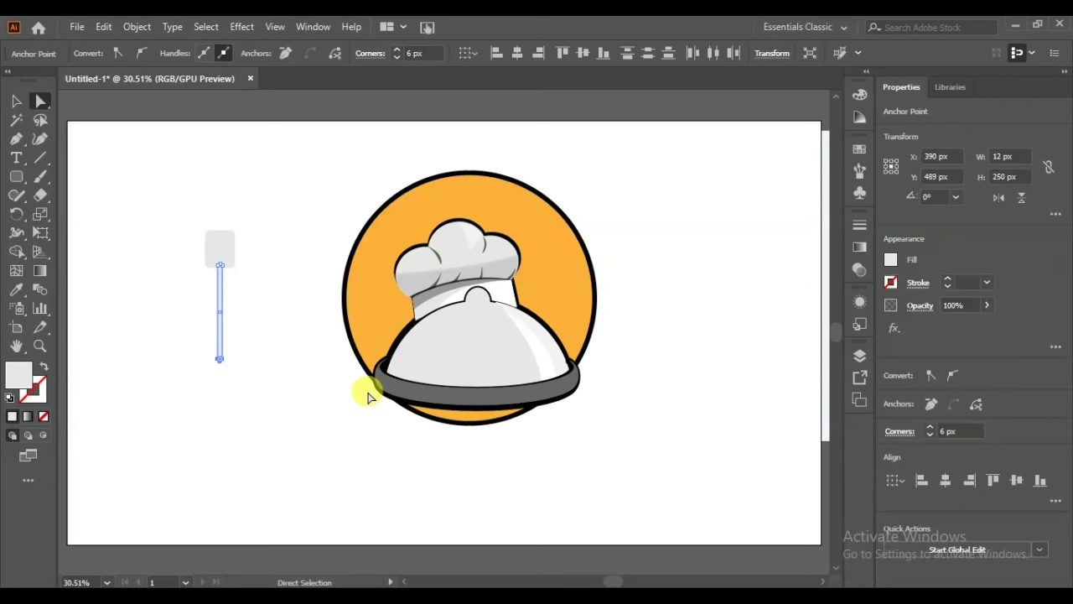
pyautogui.click(17, 101)
pyautogui.click(159, 283)
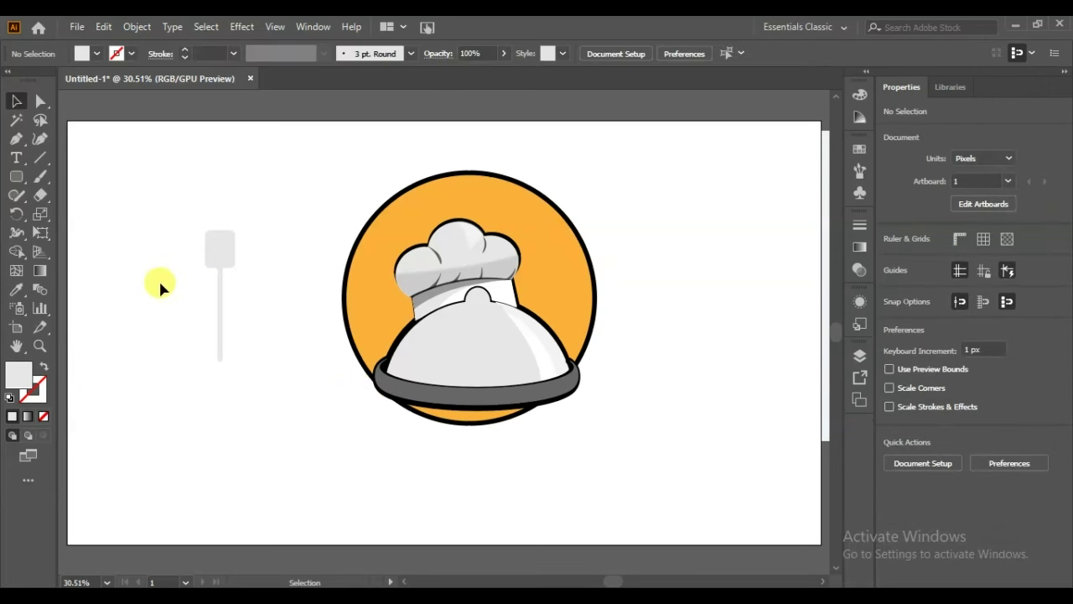
pyautogui.moveTo(181, 310); pyautogui.dragTo(181, 310)
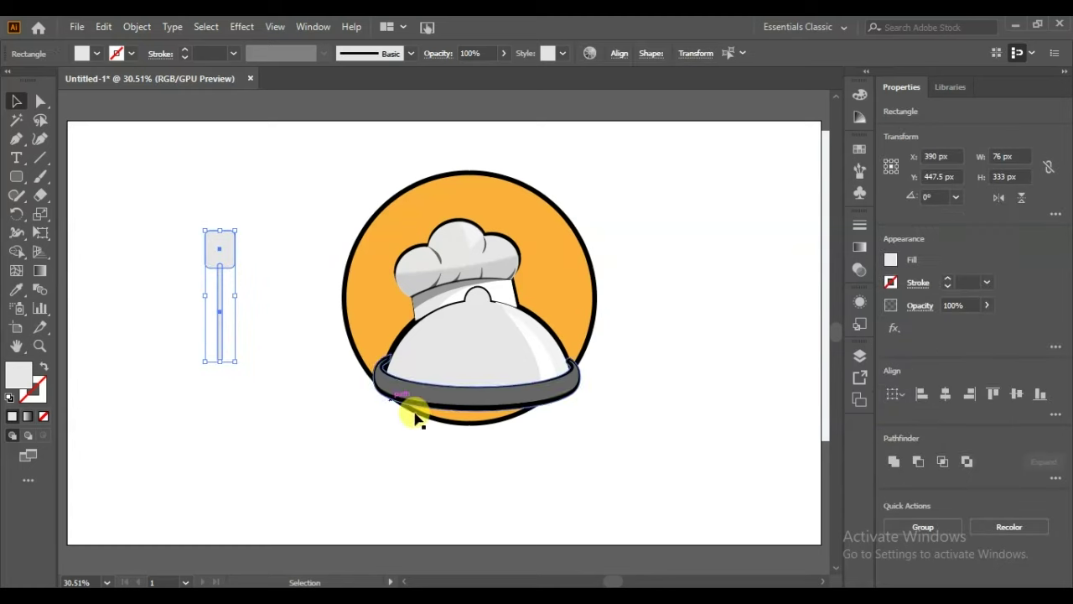
pyautogui.click(890, 457)
pyautogui.click(269, 382)
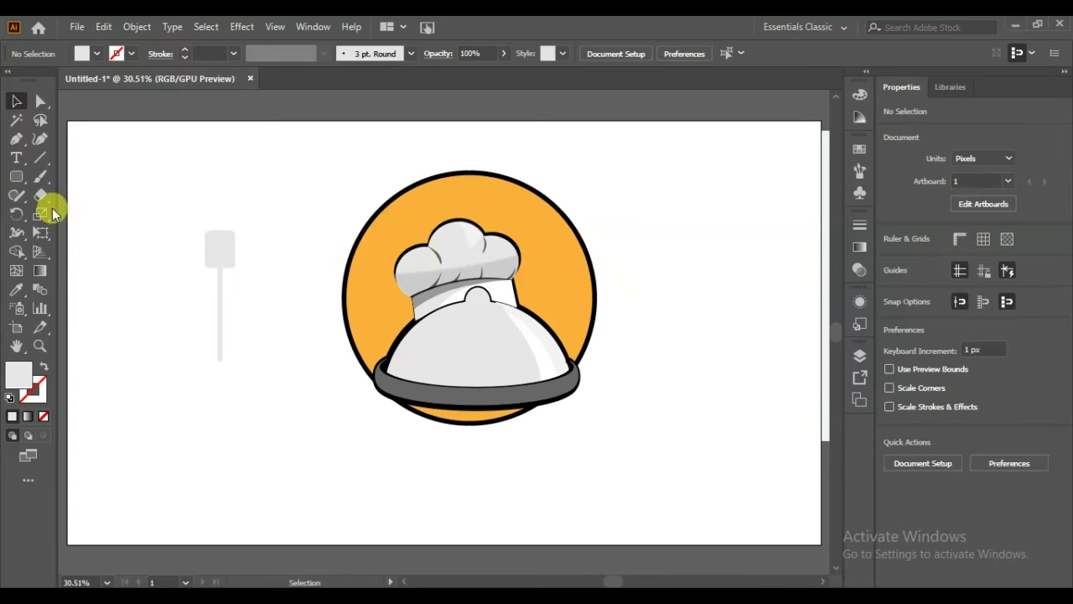
# Round the corners where head meets handle to a 20 px radius.
pyautogui.click(40, 100)
pyautogui.moveTo(241, 278); pyautogui.dragTo(153, 278)
pyautogui.click(148, 252)
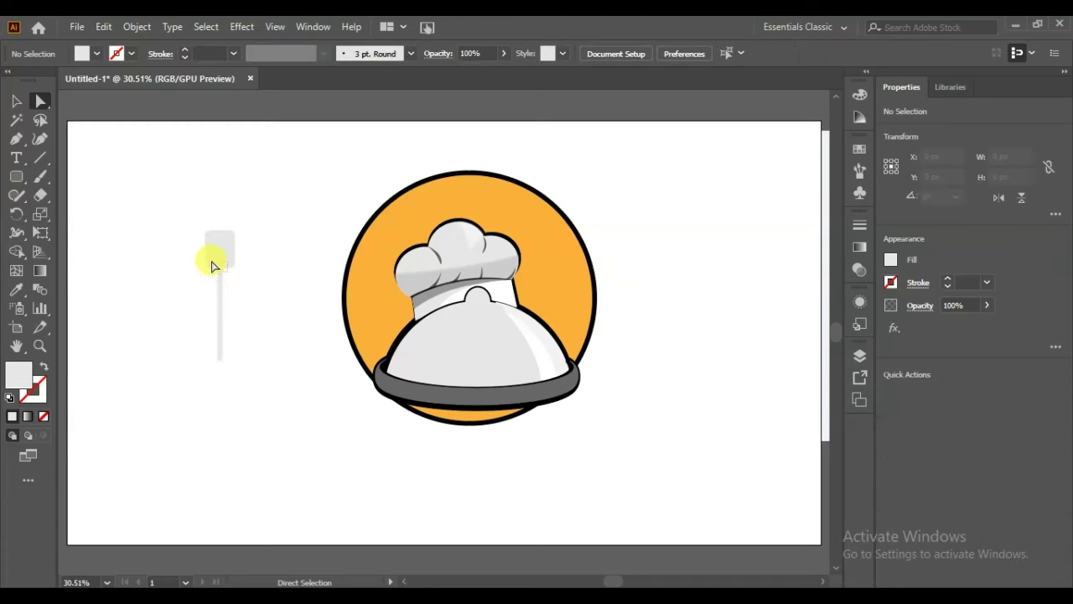
pyautogui.click(211, 265)
pyautogui.moveTo(230, 283); pyautogui.dragTo(240, 298)
pyautogui.click(186, 307)
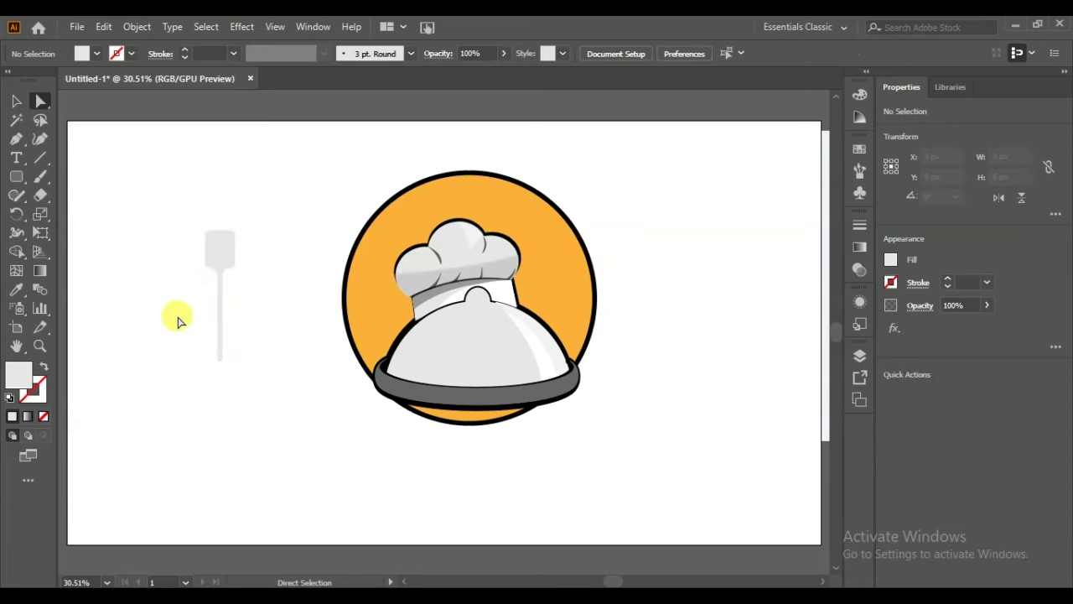
pyautogui.click(220, 283)
pyautogui.click(170, 307)
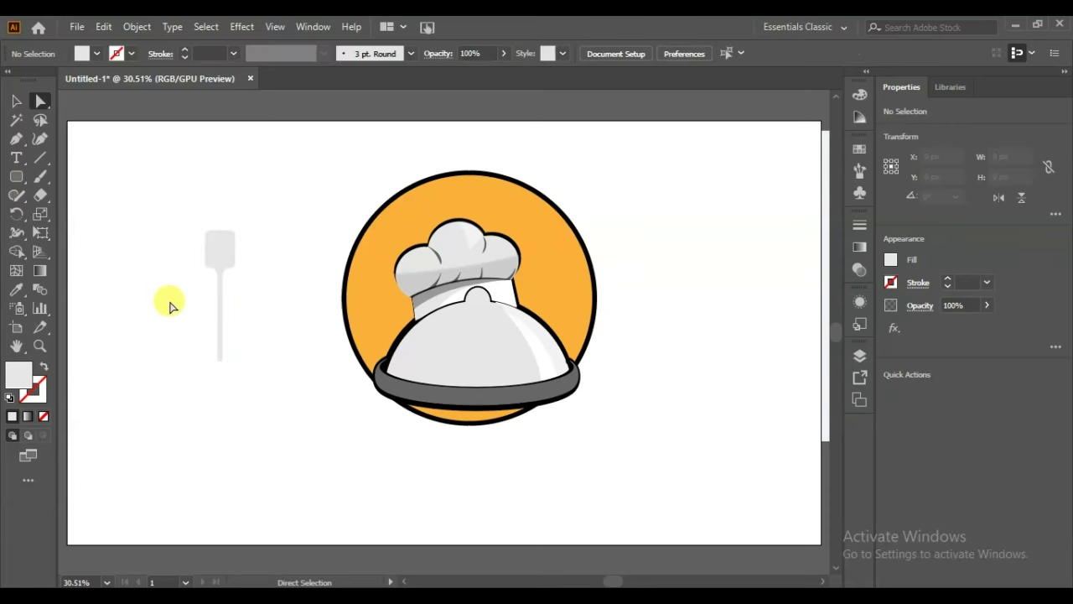
# Draw a thin rounded-rectangle slot and duplicate it into three slots on the spatula head.
pyautogui.hotkey('ctrl', '-')
pyautogui.hotkey('ctrl', '-')
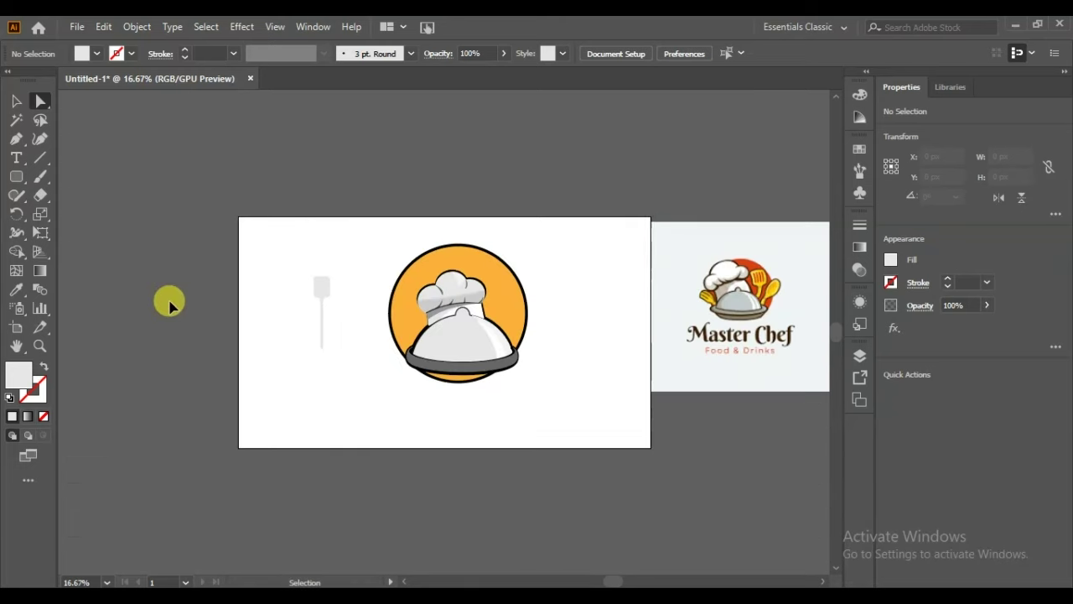
pyautogui.hotkey('ctrl', '+')
pyautogui.hotkey('ctrl', '+')
pyautogui.hotkey('ctrl', '+')
pyautogui.moveTo(173, 335)
pyautogui.mouseDown()
pyautogui.moveTo(378, 377)
pyautogui.moveTo(357, 362)
pyautogui.mouseUp()
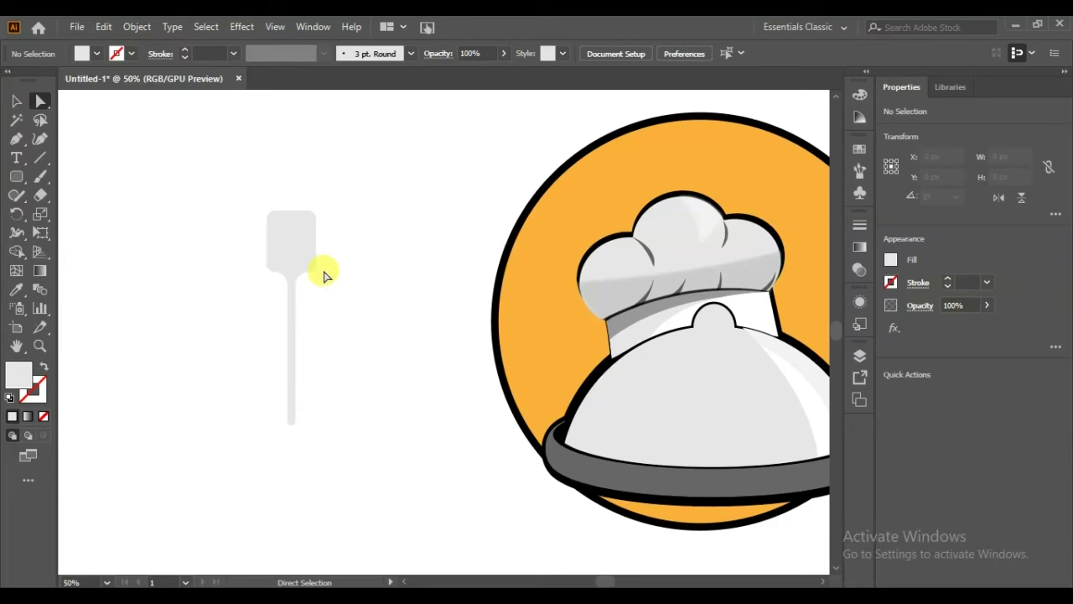
pyautogui.click(14, 179)
pyautogui.moveTo(154, 249); pyautogui.dragTo(158, 282)
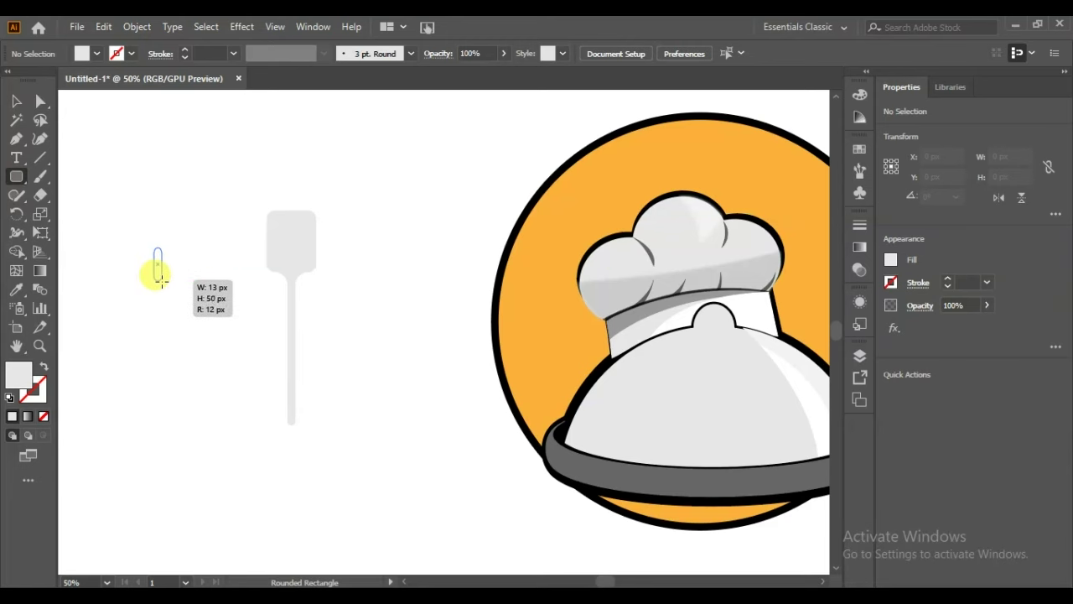
pyautogui.click(16, 101)
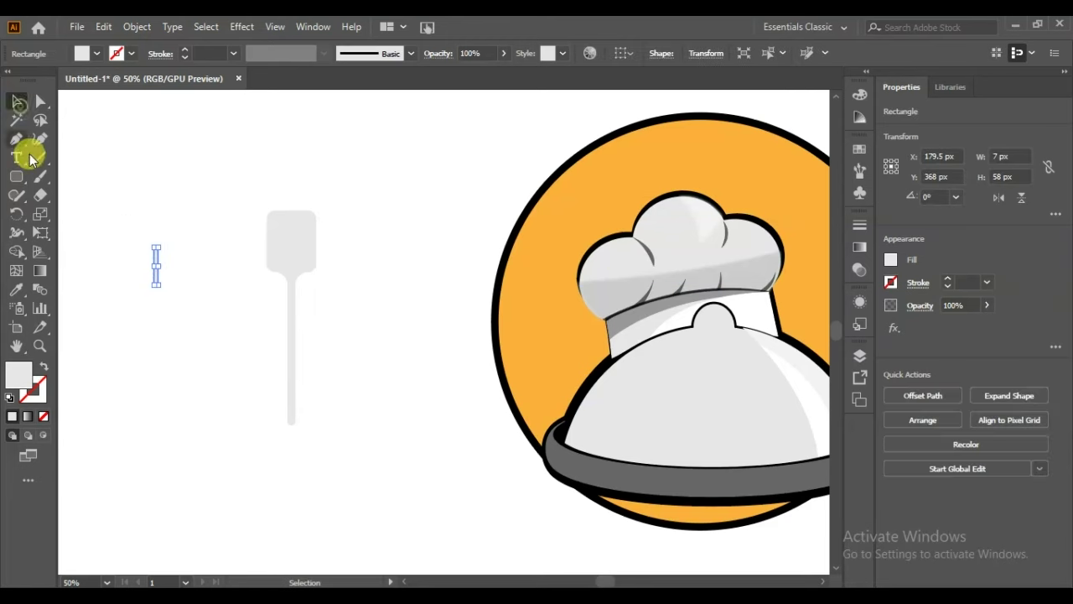
pyautogui.moveTo(156, 265)
pyautogui.mouseDown()
pyautogui.moveTo(276, 240)
pyautogui.moveTo(289, 250)
pyautogui.mouseUp()
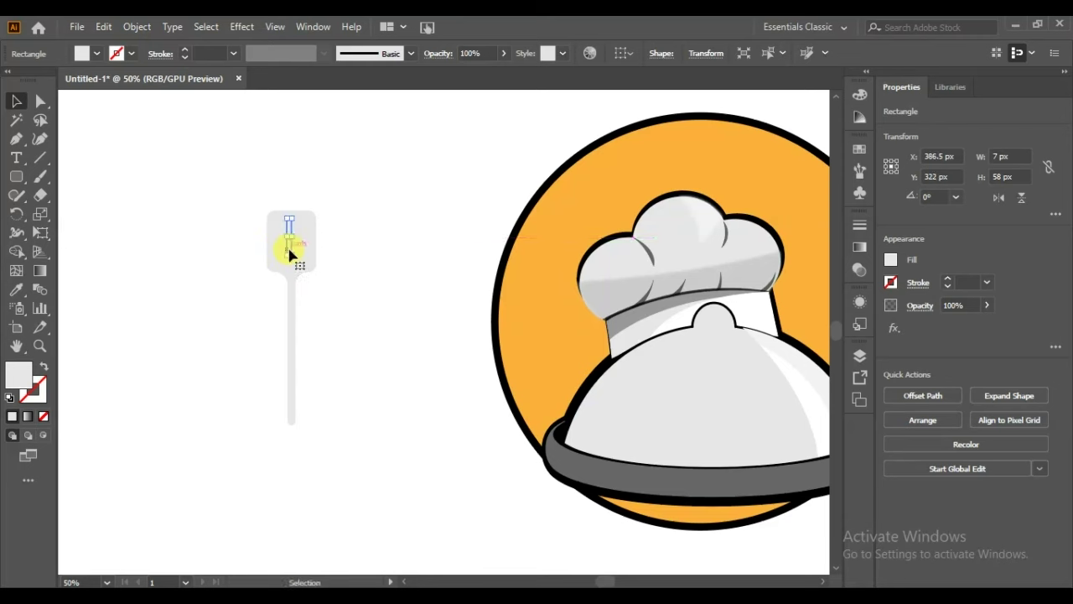
pyautogui.hotkey('ctrl', 'd')
# Align and group the three slots, centre them on the head, and subtract them with Minus Front.
pyautogui.keyDown('shift'); pyautogui.click(280, 240); pyautogui.keyUp('shift')
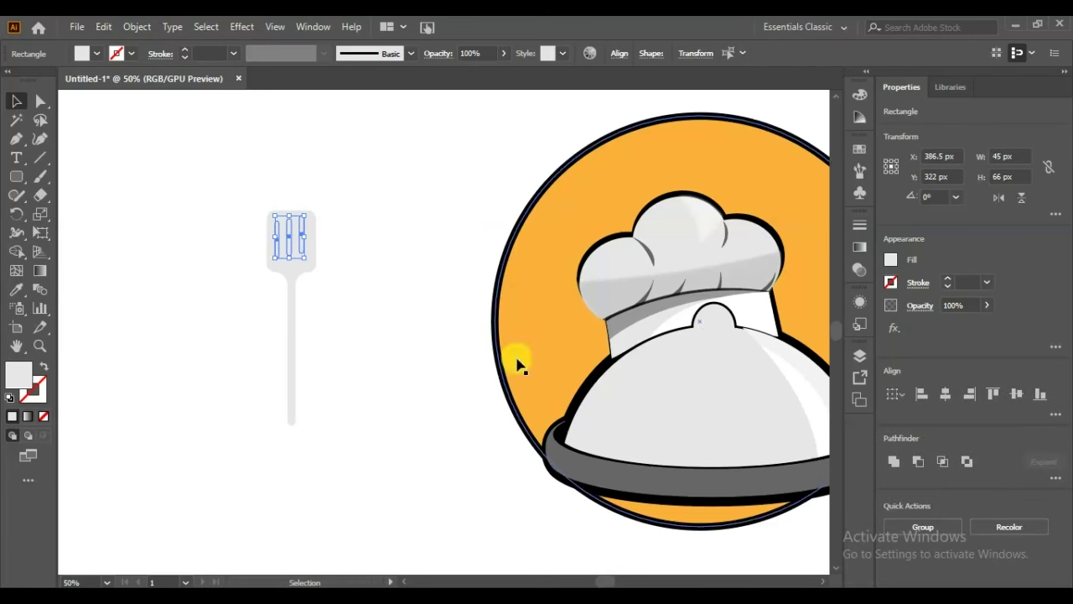
pyautogui.click(1017, 393)
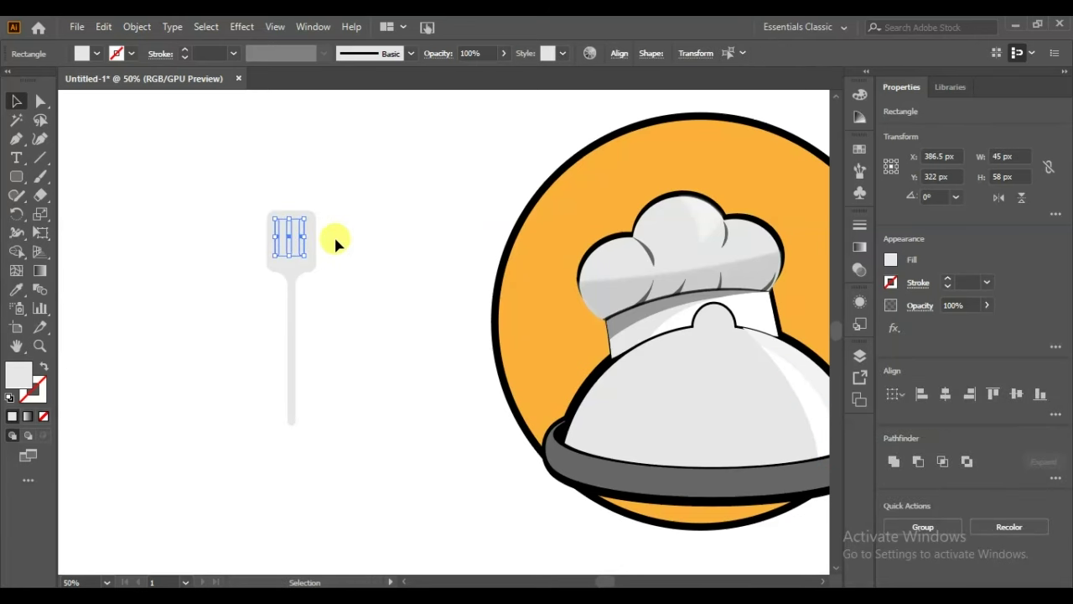
pyautogui.rightClick(291, 239)
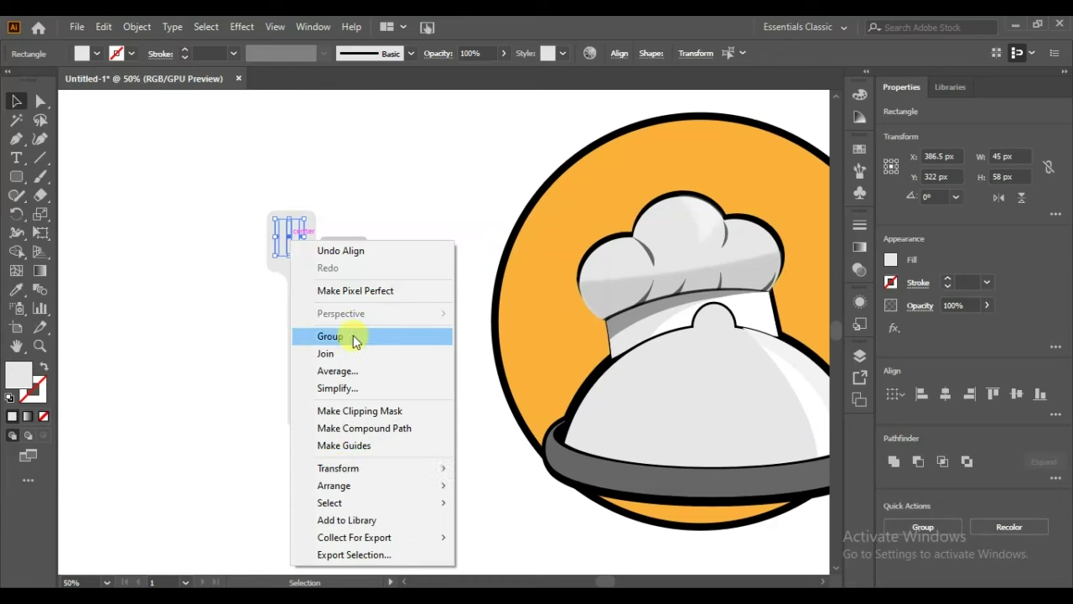
pyautogui.click(354, 339)
pyautogui.moveTo(332, 196); pyautogui.dragTo(225, 284)
pyautogui.click(945, 394)
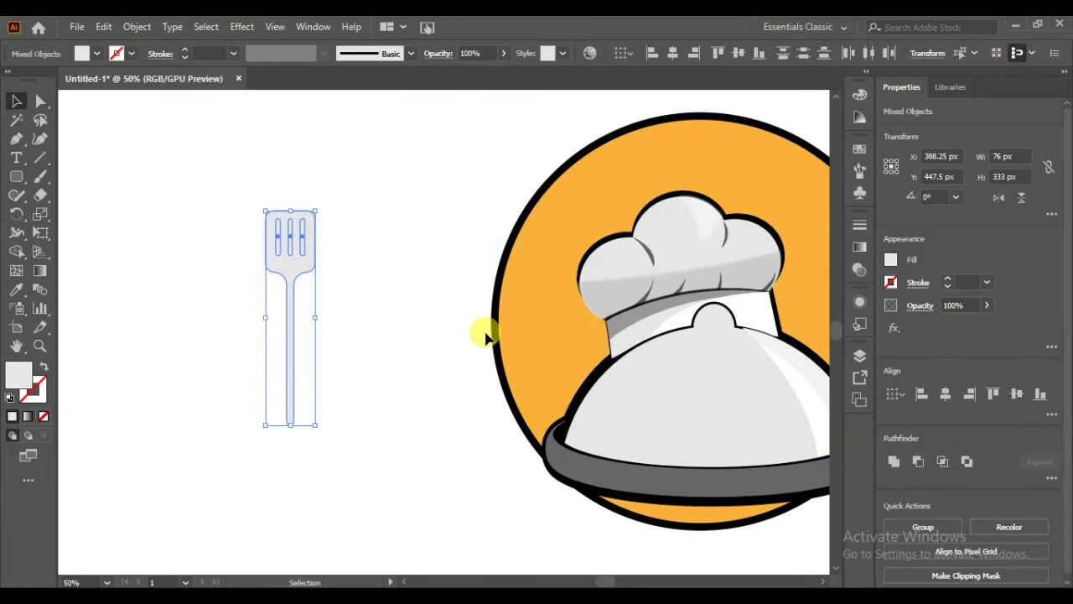
pyautogui.click(920, 460)
pyautogui.click(390, 447)
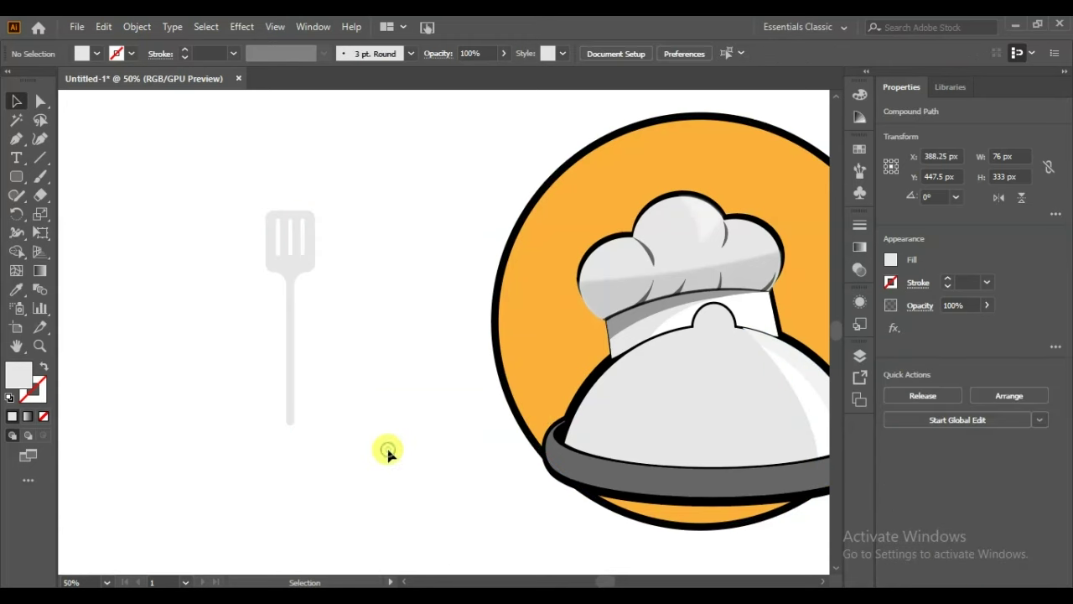
# Give the slotted spatula the cloche's grey fill and dark outline using the Eyedropper.
pyautogui.click(290, 413)
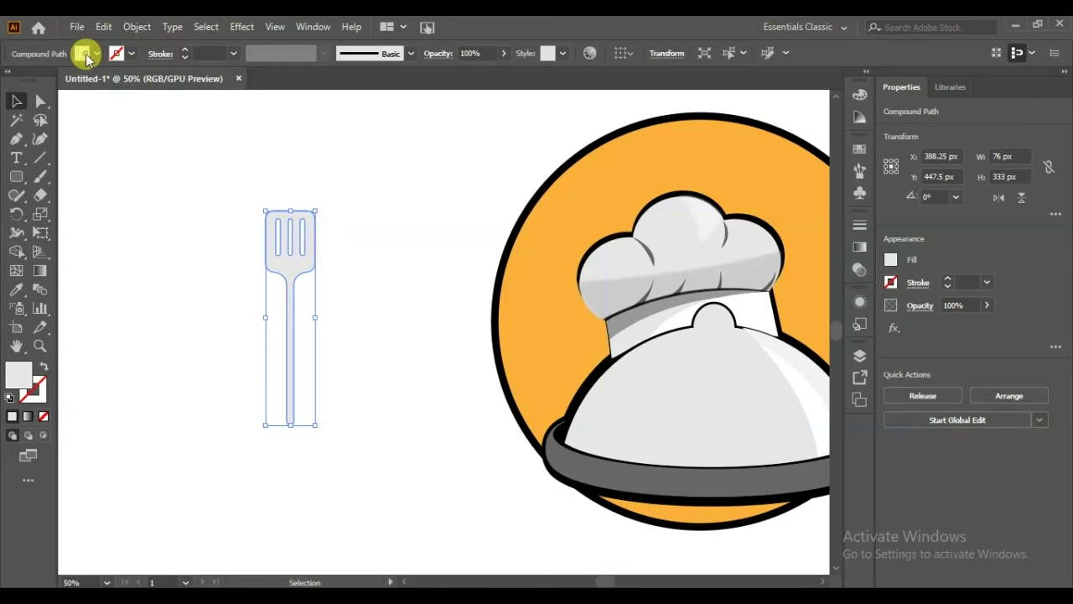
pyautogui.click(83, 53)
pyautogui.click(44, 79)
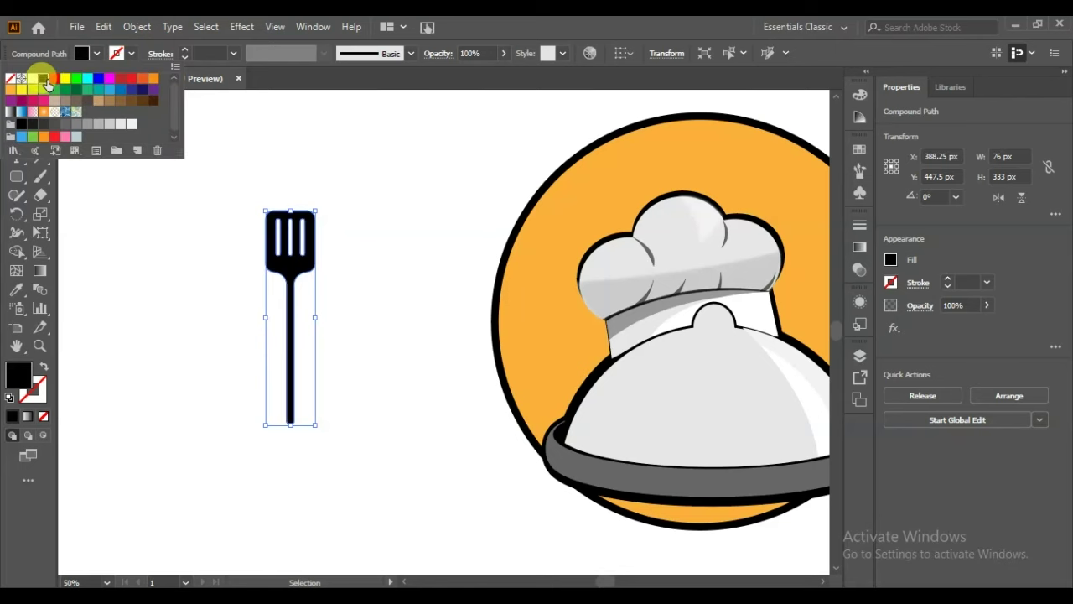
pyautogui.click(165, 288)
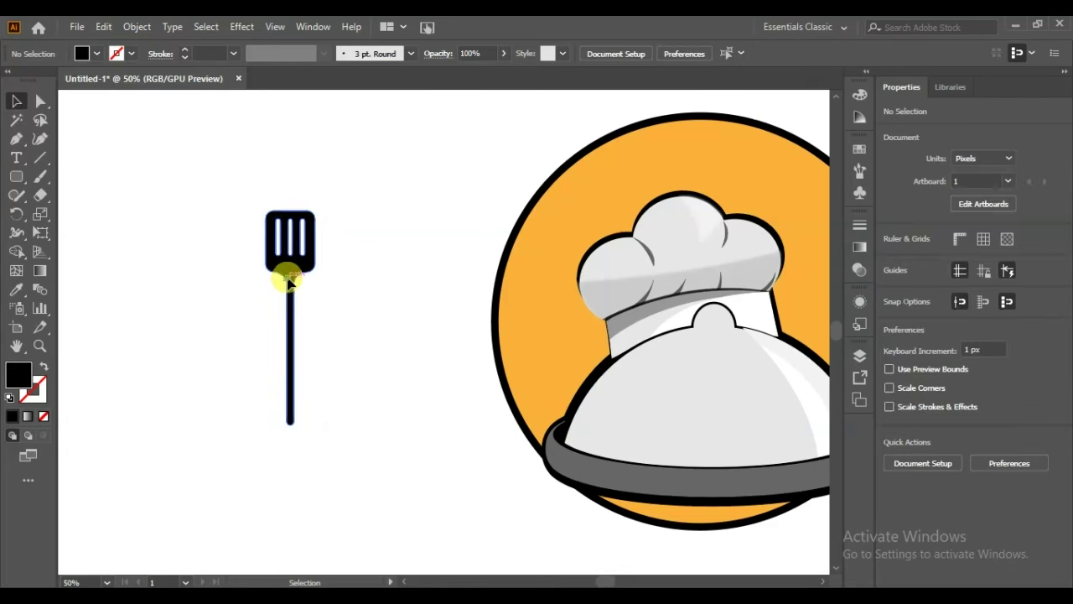
pyautogui.click(288, 281)
pyautogui.click(16, 290)
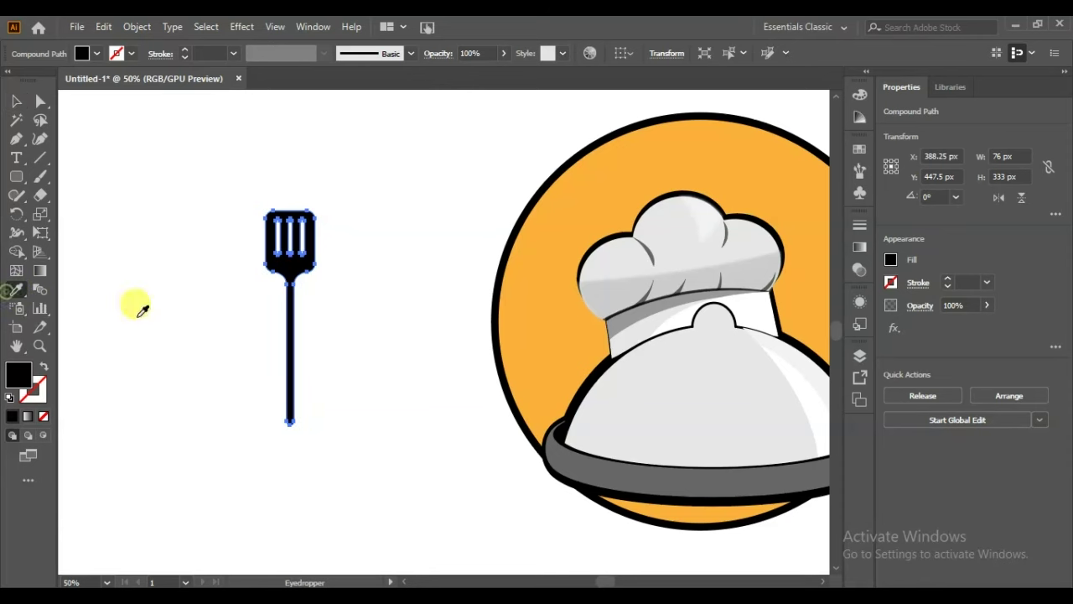
pyautogui.click(599, 383)
# Place a copy of the spatula to the left and fill in its slots with the Shape Builder.
pyautogui.click(16, 100)
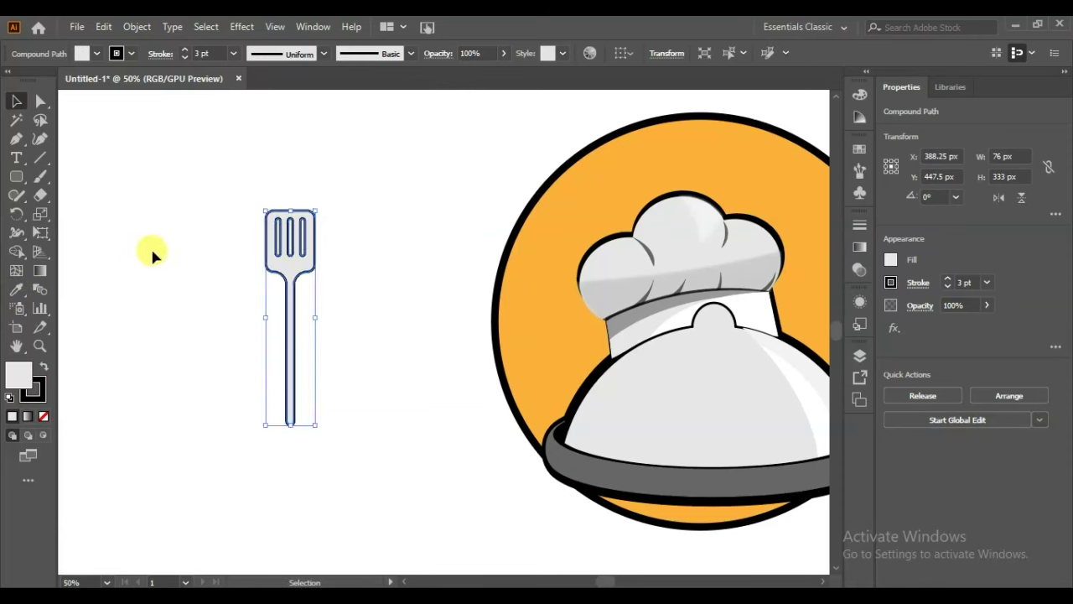
pyautogui.click(150, 245)
pyautogui.moveTo(288, 374)
pyautogui.mouseDown()
pyautogui.moveTo(239, 360)
pyautogui.moveTo(219, 375)
pyautogui.mouseUp()
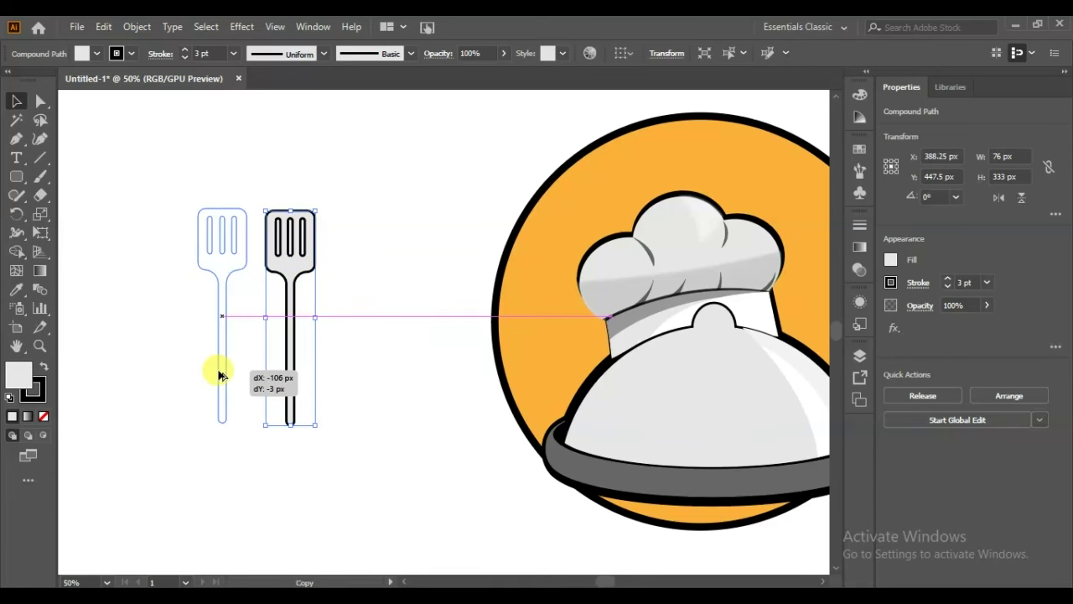
pyautogui.moveTo(218, 373); pyautogui.dragTo(218, 374)
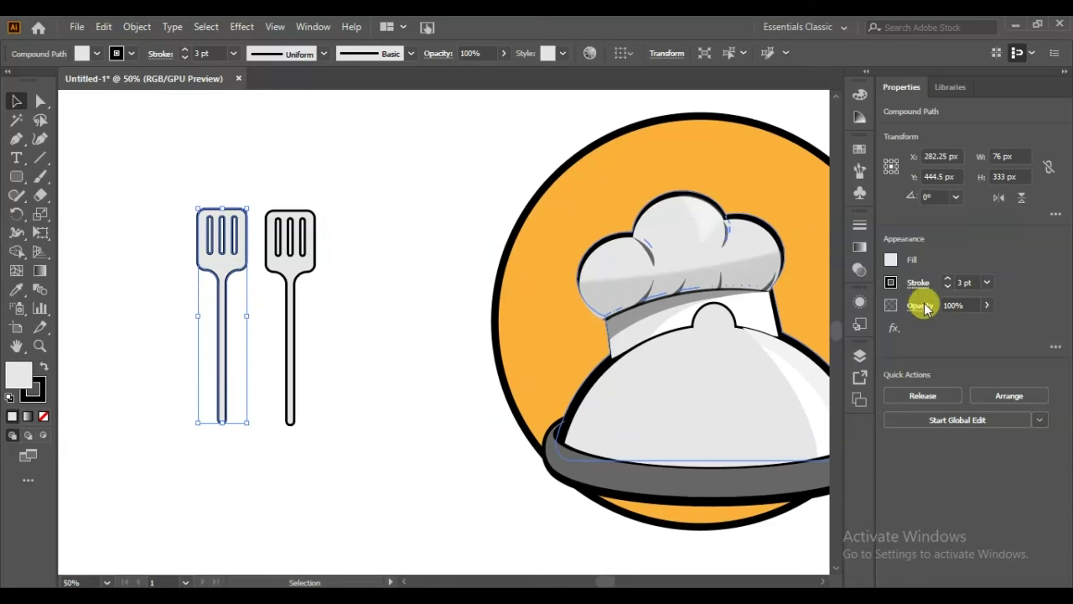
pyautogui.click(16, 251)
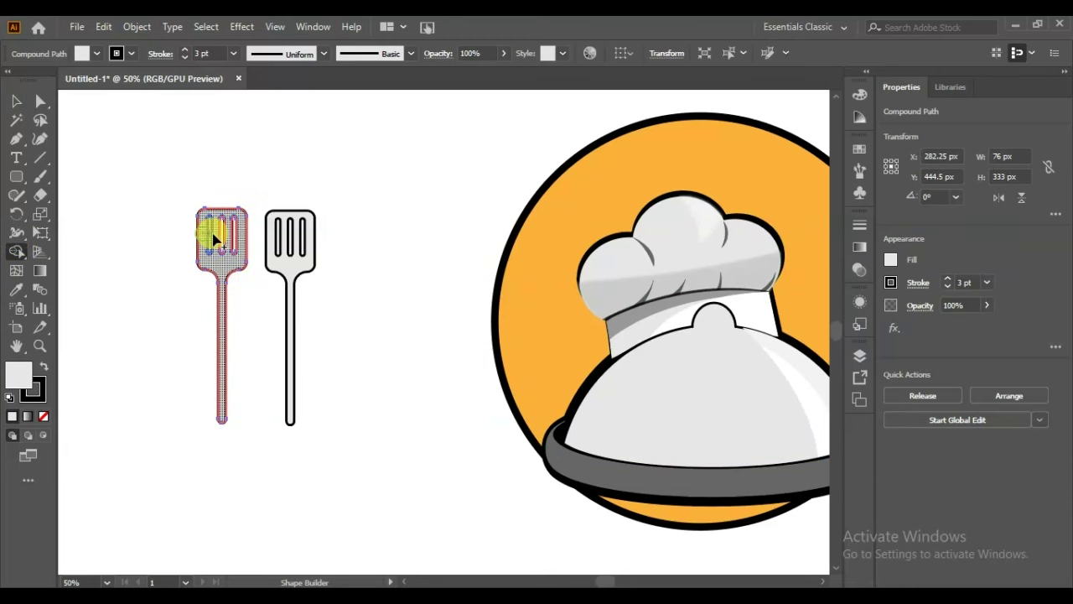
pyautogui.click(241, 244)
pyautogui.click(16, 100)
pyautogui.click(113, 280)
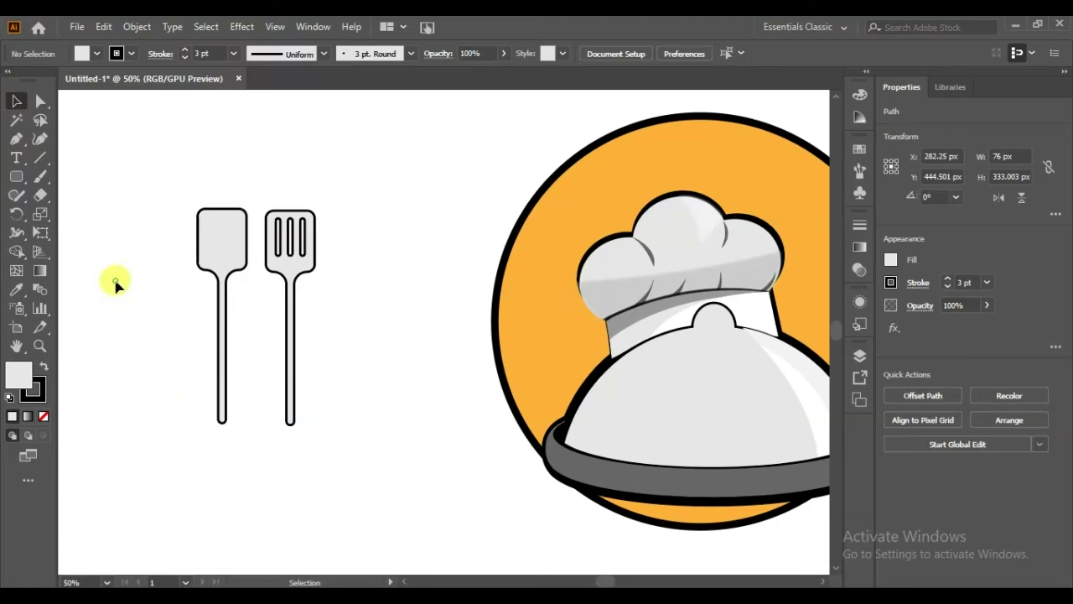
# Rotate both spatulas to lie horizontally and move the plain spatula up.
pyautogui.click(288, 368)
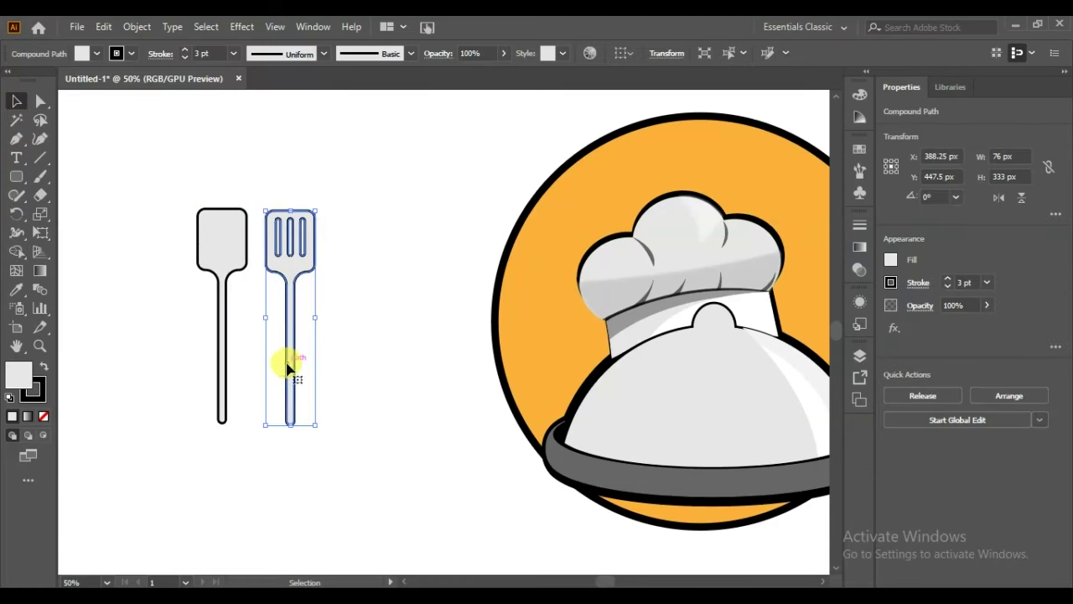
pyautogui.moveTo(340, 175); pyautogui.dragTo(135, 390)
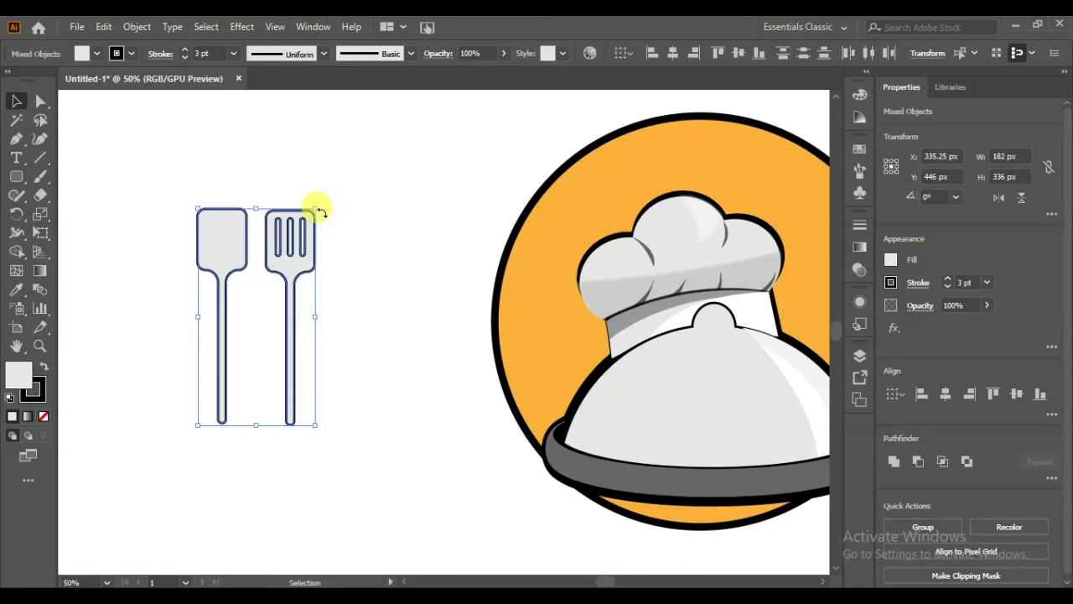
pyautogui.moveTo(320, 211); pyautogui.dragTo(395, 417)
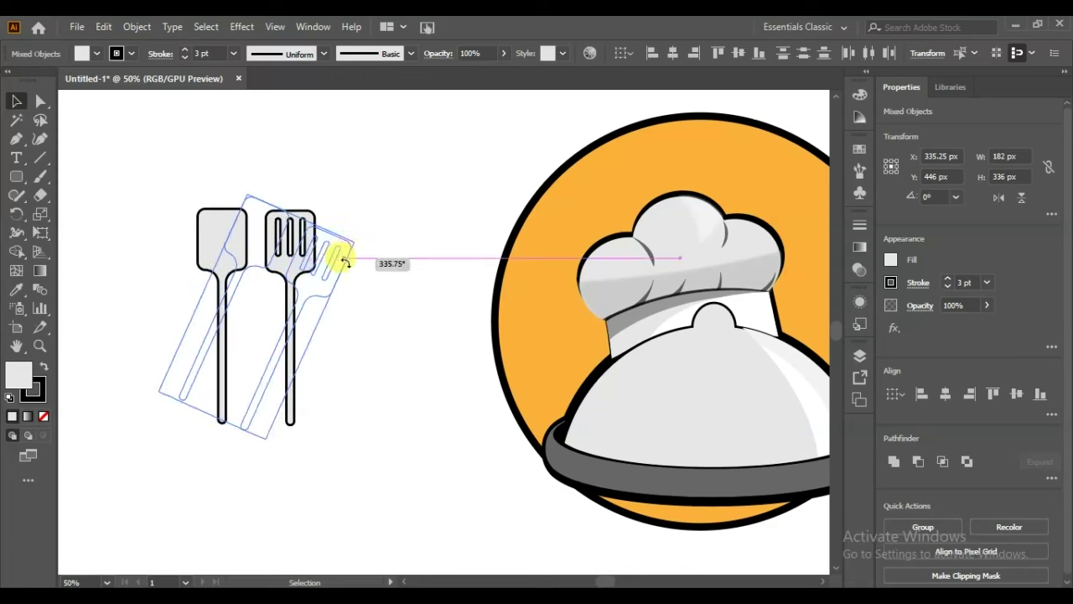
pyautogui.click(394, 416)
pyautogui.moveTo(307, 289); pyautogui.dragTo(307, 165)
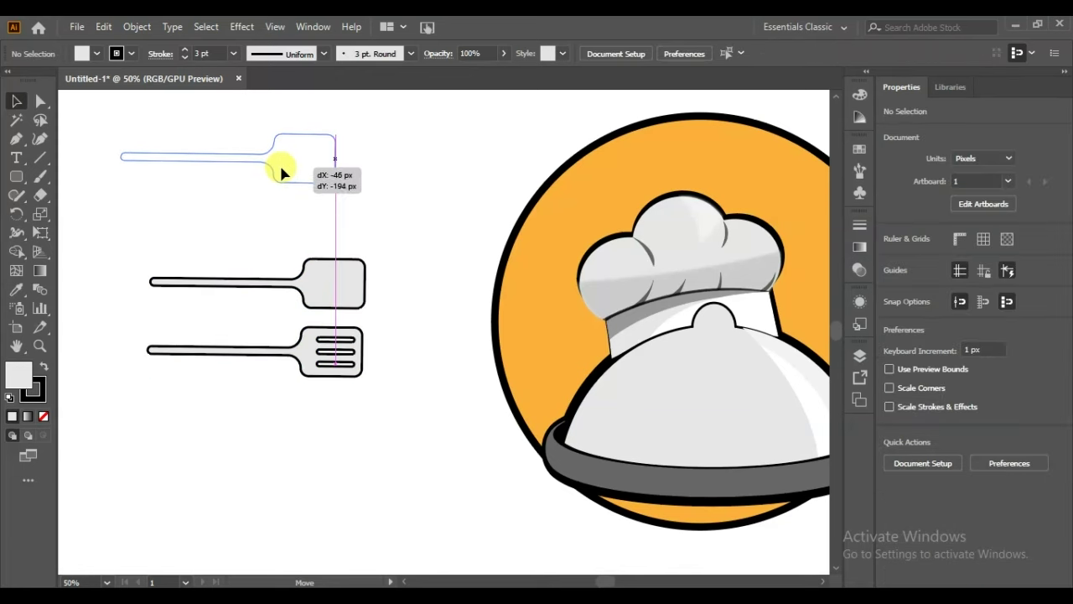
# Warp the slotted turner with an upward Arc envelope bend of 27%.
pyautogui.click(283, 340)
pyautogui.click(136, 26)
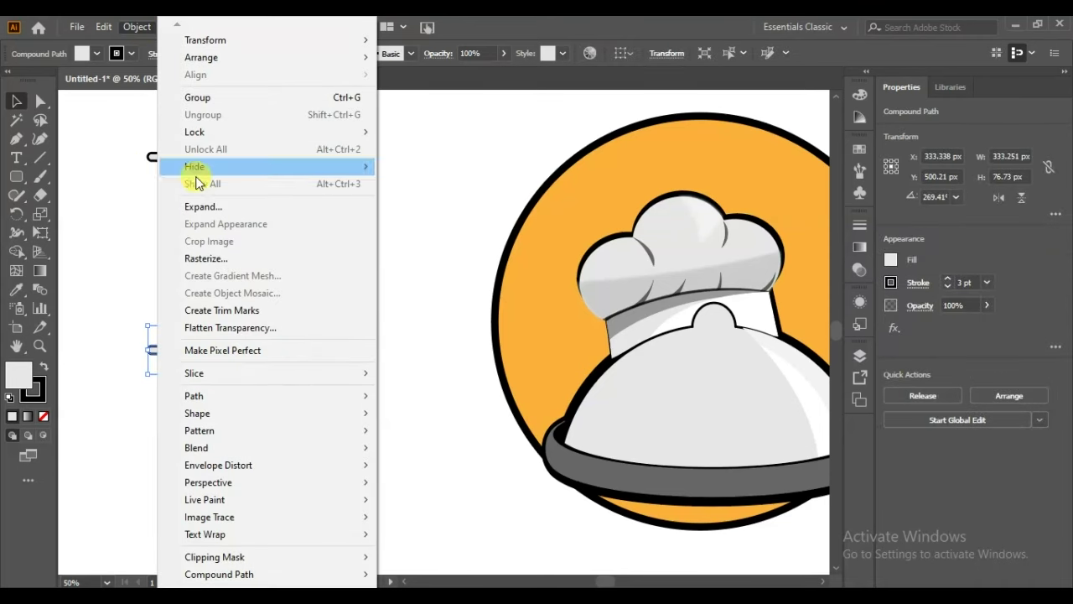
pyautogui.click(410, 466)
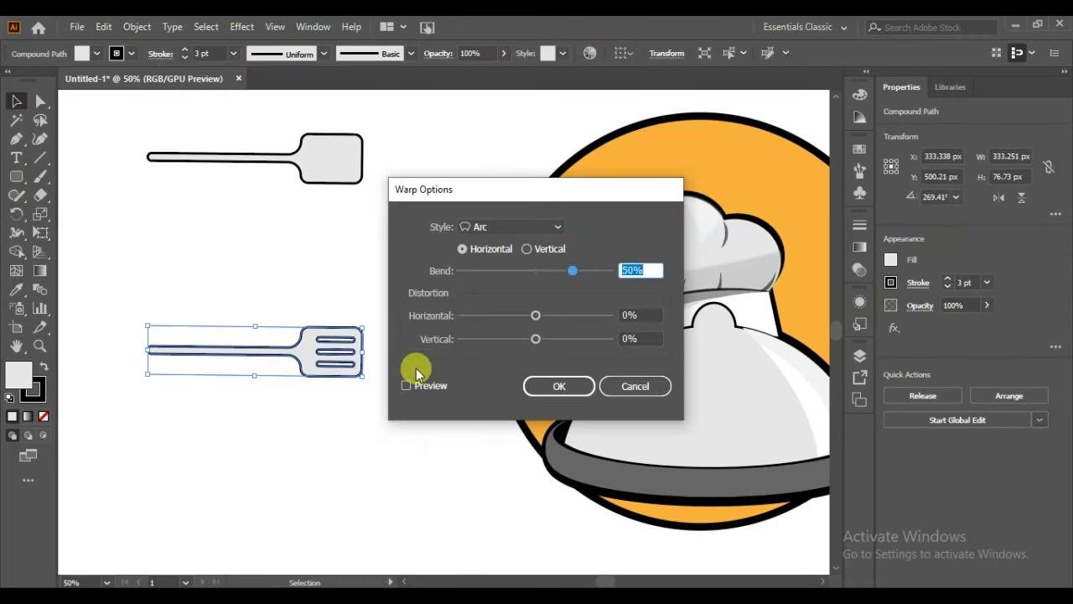
pyautogui.click(408, 385)
pyautogui.moveTo(573, 271); pyautogui.dragTo(565, 277)
pyautogui.click(559, 386)
# Warp the plain spatula with a reversed Arc envelope bend of -27%.
pyautogui.click(266, 159)
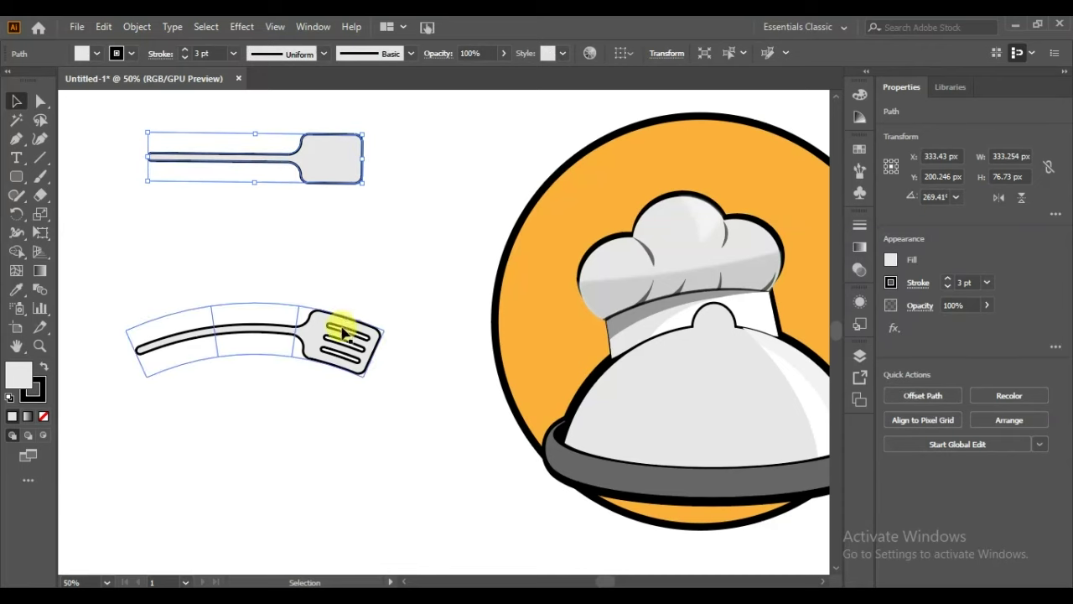
pyautogui.click(137, 27)
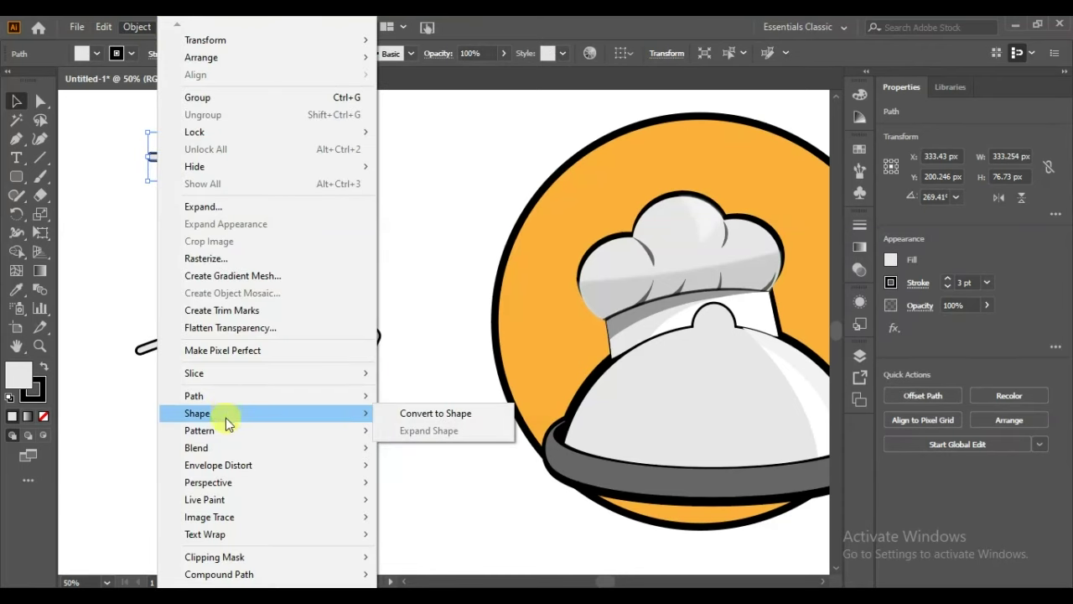
pyautogui.click(439, 468)
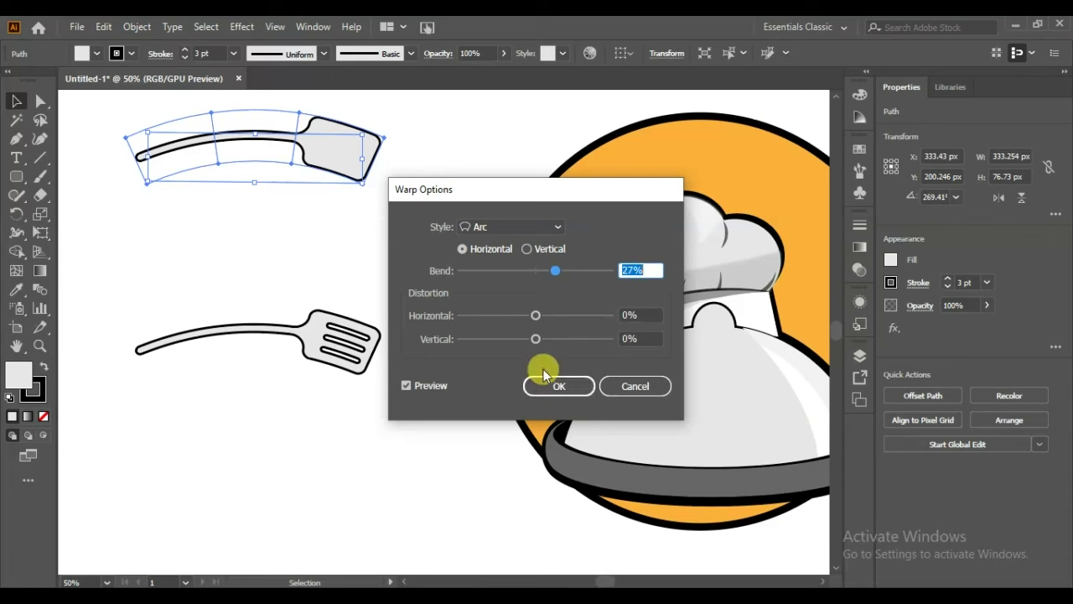
pyautogui.scroll(-12, 664, 277)
pyautogui.scroll(-10, 663, 273)
pyautogui.scroll(-9, 660, 270)
pyautogui.scroll(-8, 659, 268)
pyautogui.scroll(-4, 659, 268)
pyautogui.scroll(-3, 659, 269)
pyautogui.scroll(-3, 659, 268)
pyautogui.scroll(-3, 660, 268)
pyautogui.scroll(-2, 659, 268)
pyautogui.click(580, 385)
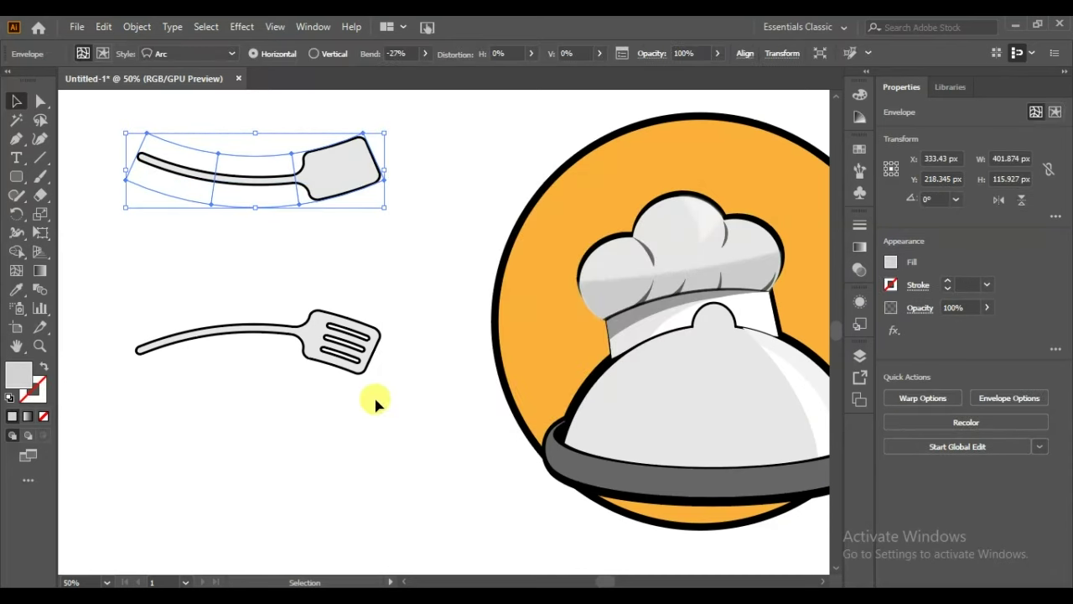
# Rotate both warped utensils 90° to stand upright and align them.
pyautogui.moveTo(285, 195); pyautogui.dragTo(291, 251)
pyautogui.moveTo(447, 208); pyautogui.dragTo(296, 396)
pyautogui.moveTo(396, 378)
pyautogui.mouseDown()
pyautogui.moveTo(391, 290)
pyautogui.moveTo(317, 166)
pyautogui.mouseUp()
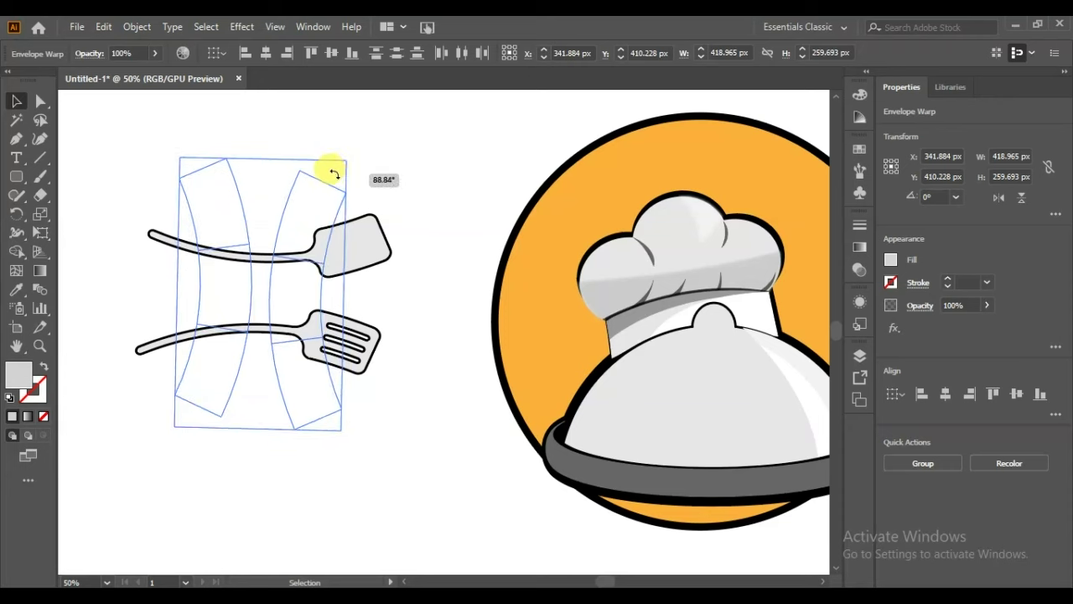
pyautogui.moveTo(325, 169); pyautogui.dragTo(327, 168)
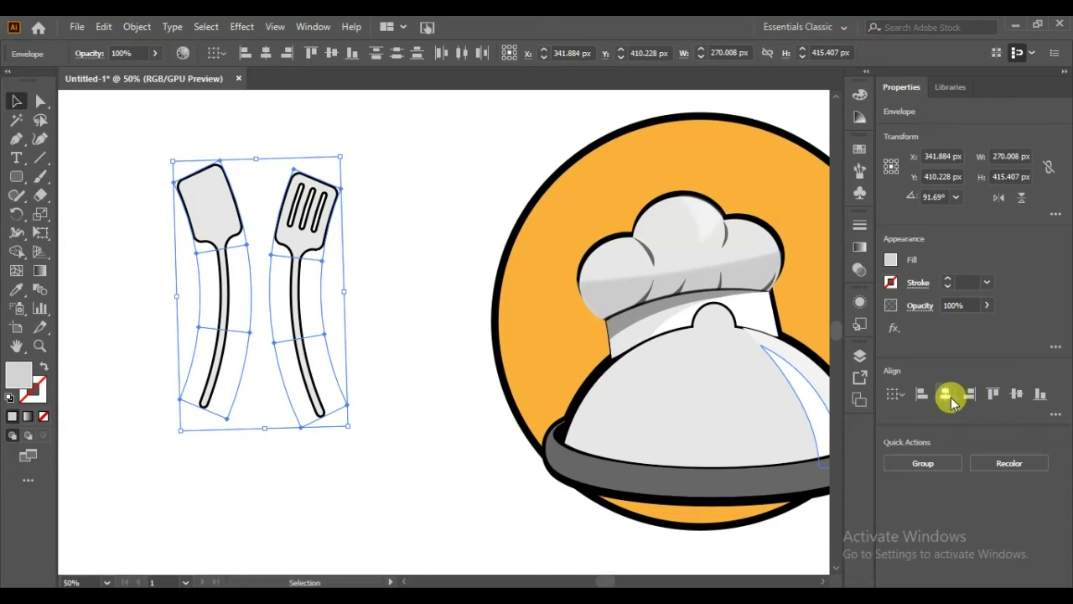
pyautogui.click(1016, 393)
# Scale both utensils down to fit inside the badge.
pyautogui.click(405, 390)
pyautogui.moveTo(299, 320); pyautogui.dragTo(559, 344)
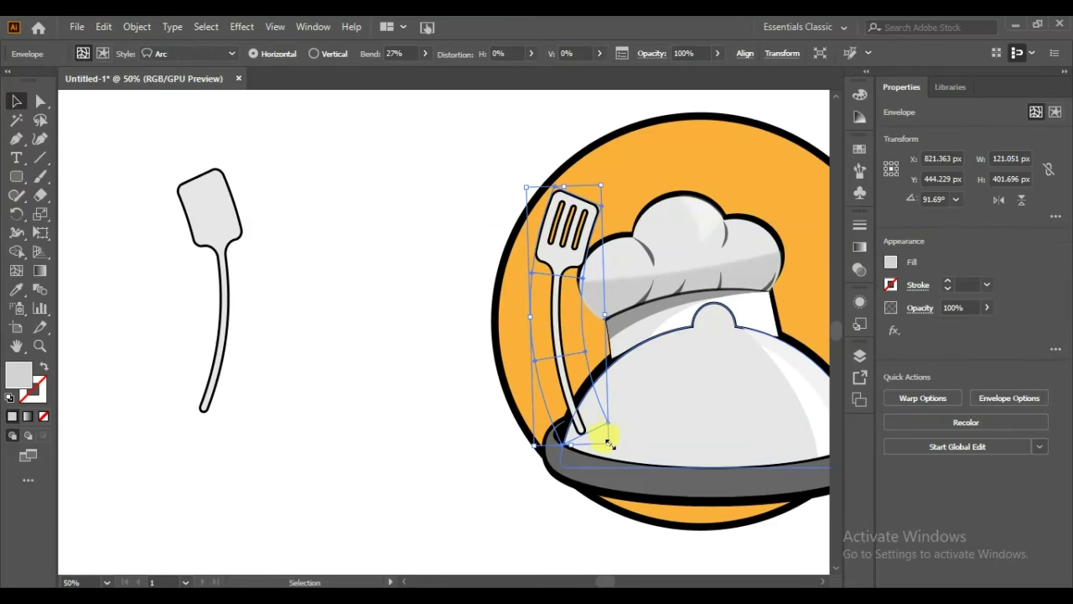
pyautogui.moveTo(556, 240); pyautogui.dragTo(317, 265)
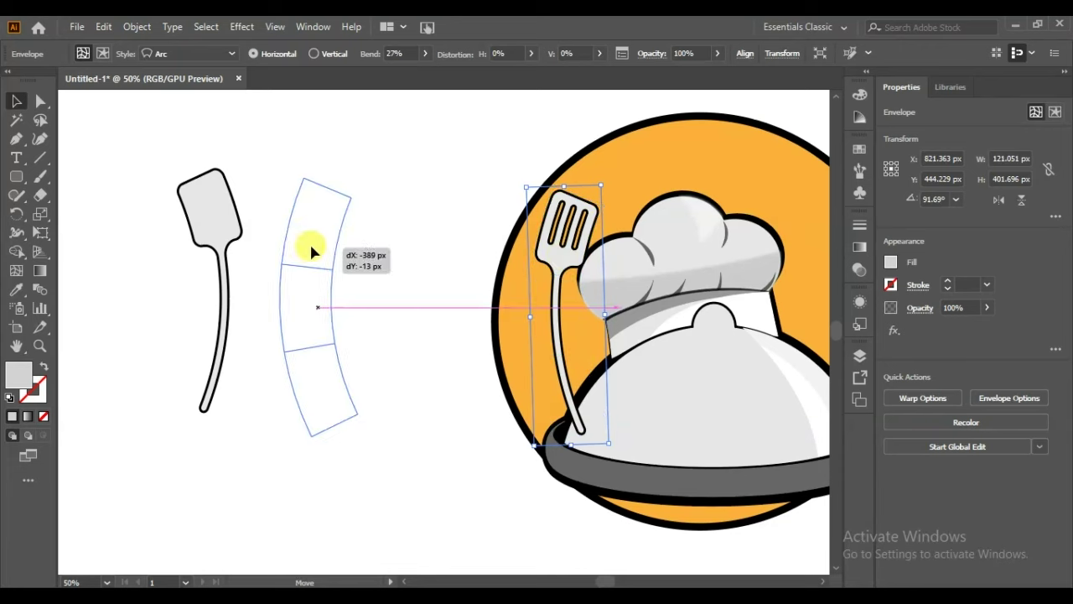
pyautogui.hotkey('ctrl', 'a')
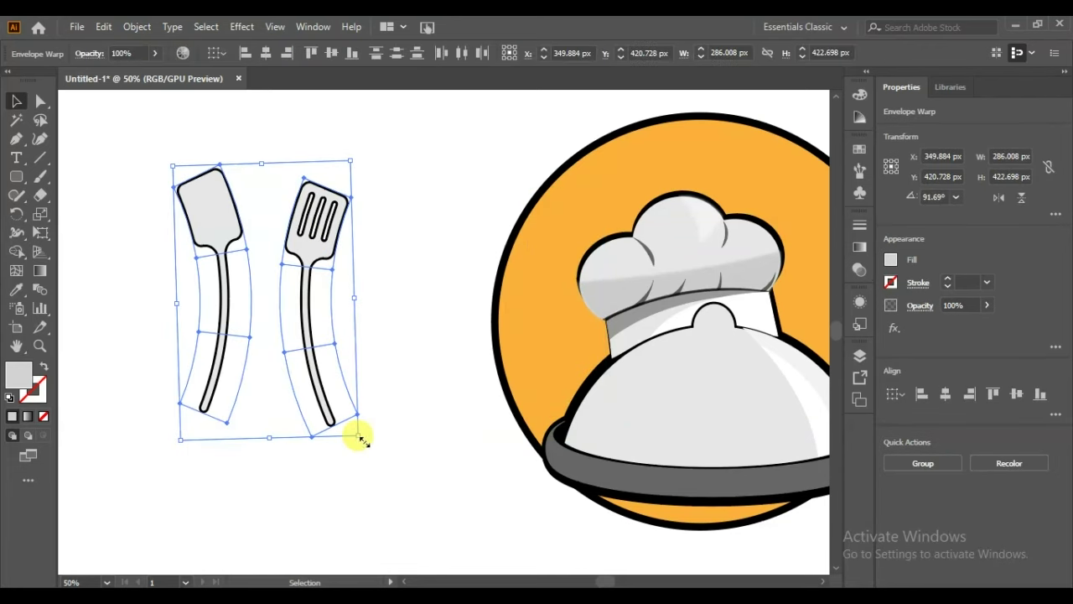
pyautogui.moveTo(359, 438); pyautogui.dragTo(307, 336)
pyautogui.click(342, 374)
# Place the slotted turner left and the plain spatula right of the cloche, tilted outward.
pyautogui.moveTo(284, 215); pyautogui.dragTo(553, 287)
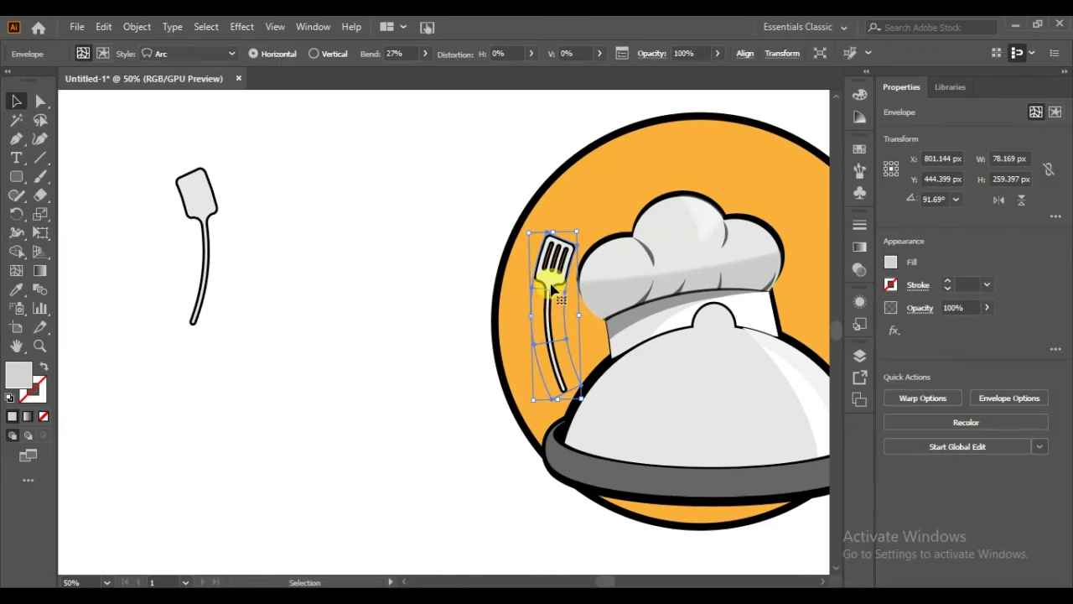
pyautogui.moveTo(527, 406); pyautogui.dragTo(551, 311)
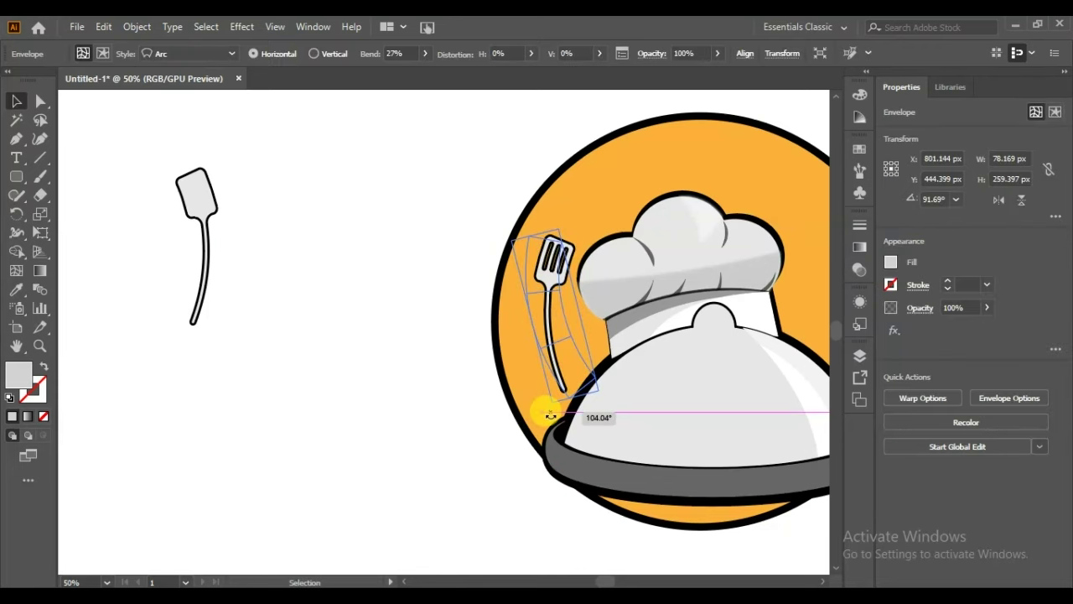
pyautogui.moveTo(563, 363); pyautogui.dragTo(544, 347)
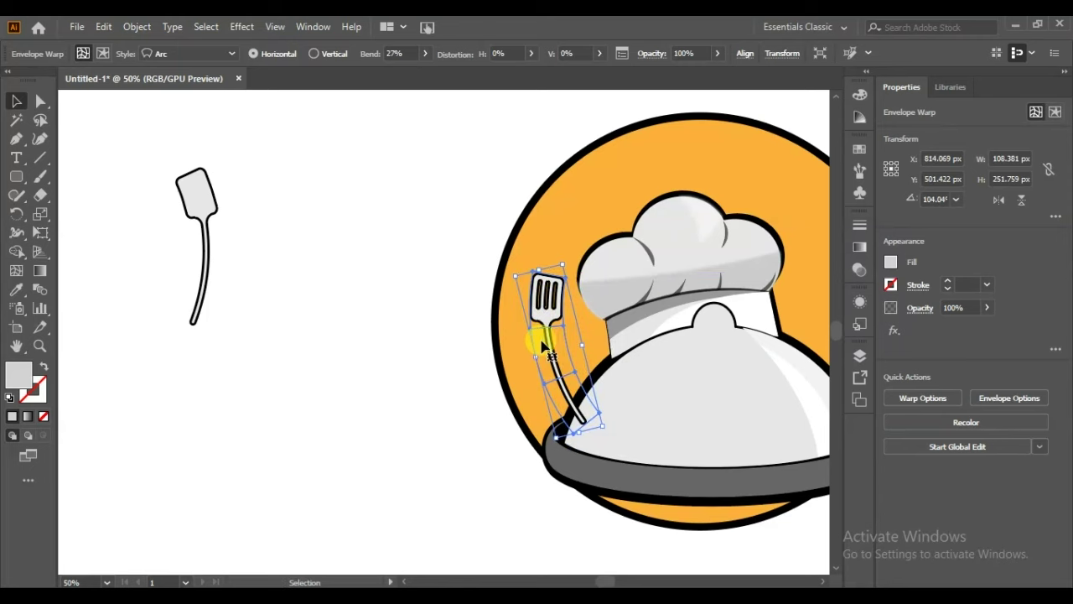
pyautogui.click(425, 310)
pyautogui.moveTo(208, 204)
pyautogui.mouseDown()
pyautogui.moveTo(836, 298)
pyautogui.moveTo(736, 294)
pyautogui.mouseUp()
pyautogui.moveTo(754, 241); pyautogui.dragTo(771, 240)
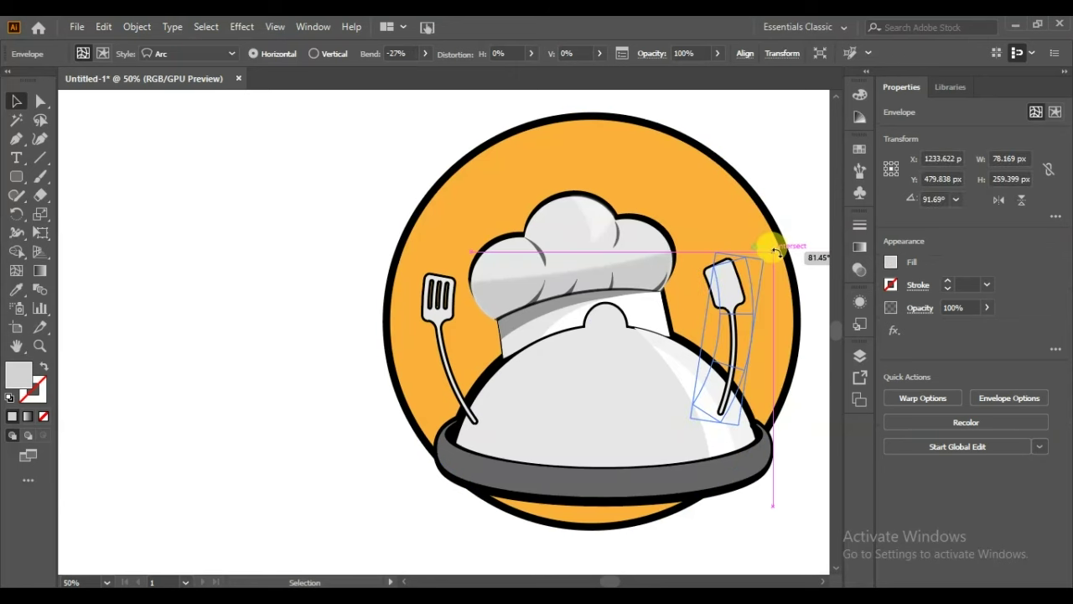
pyautogui.moveTo(731, 295); pyautogui.dragTo(740, 299)
pyautogui.moveTo(437, 351); pyautogui.dragTo(426, 351)
pyautogui.moveTo(729, 363)
pyautogui.mouseDown()
pyautogui.moveTo(762, 375)
pyautogui.moveTo(754, 364)
pyautogui.mouseUp()
pyautogui.moveTo(437, 379)
pyautogui.mouseDown()
pyautogui.moveTo(443, 369)
pyautogui.moveTo(450, 379)
pyautogui.moveTo(431, 345)
pyautogui.mouseUp()
pyautogui.click(343, 343)
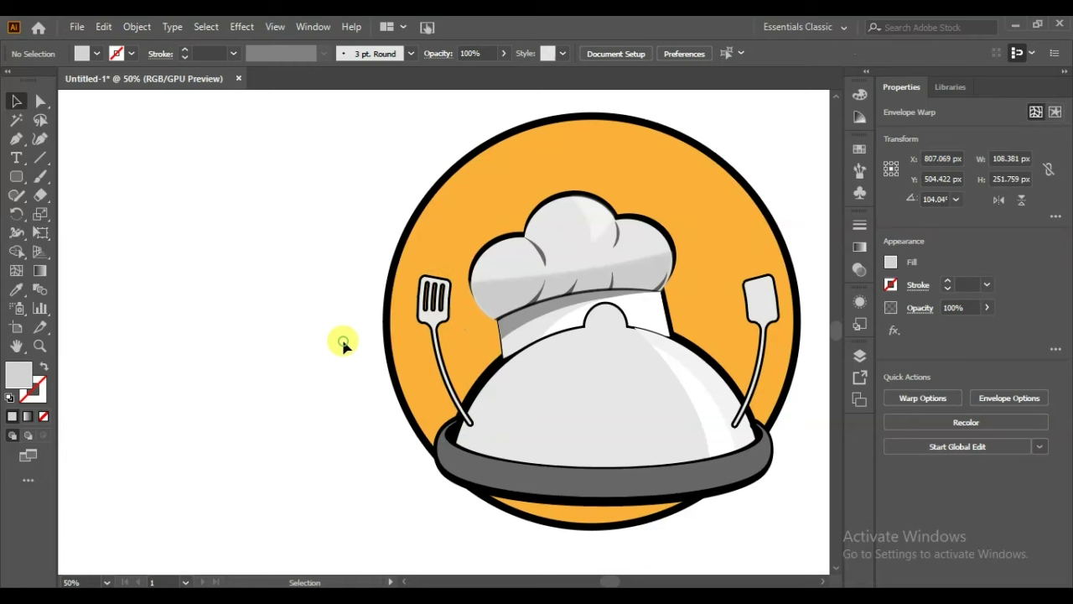
# Group both spatulas and drag the group below the cloche in the Layers panel.
pyautogui.click(757, 382)
pyautogui.keyDown('shift'); pyautogui.click(439, 330); pyautogui.keyUp('shift')
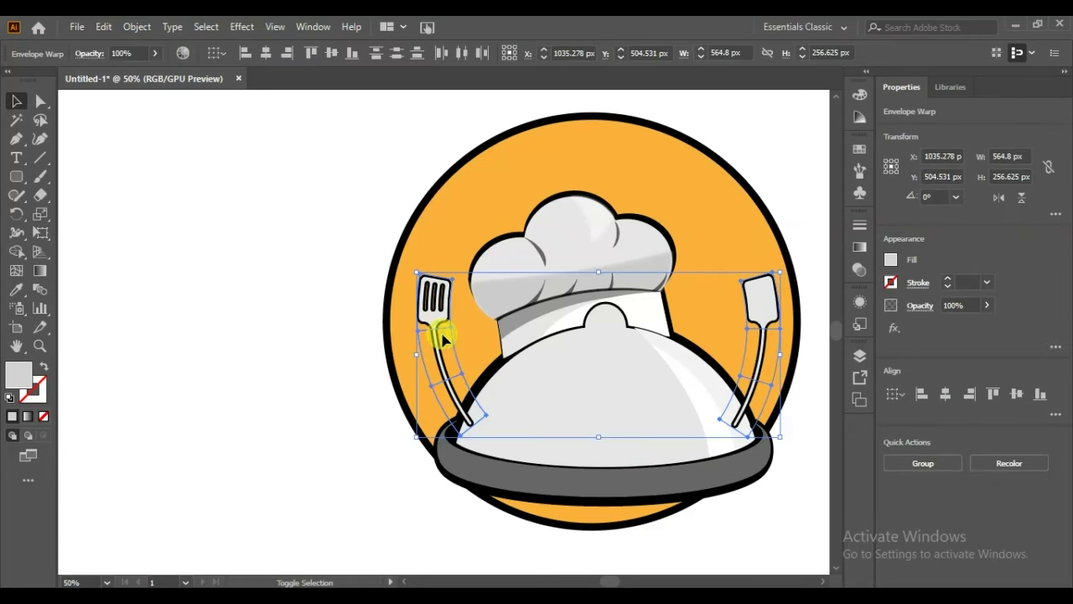
pyautogui.click(941, 463)
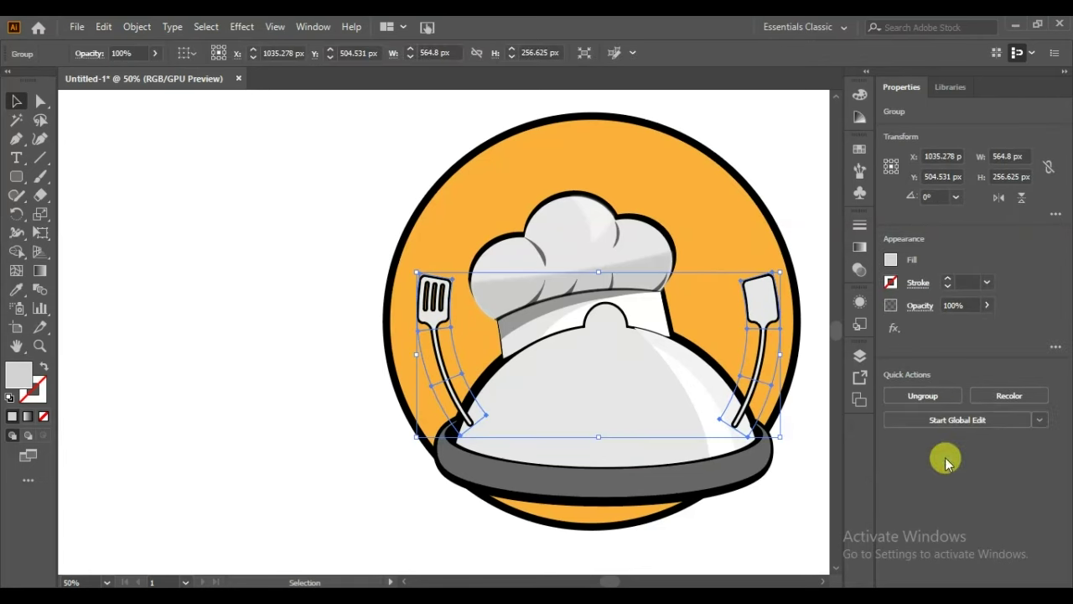
pyautogui.click(859, 355)
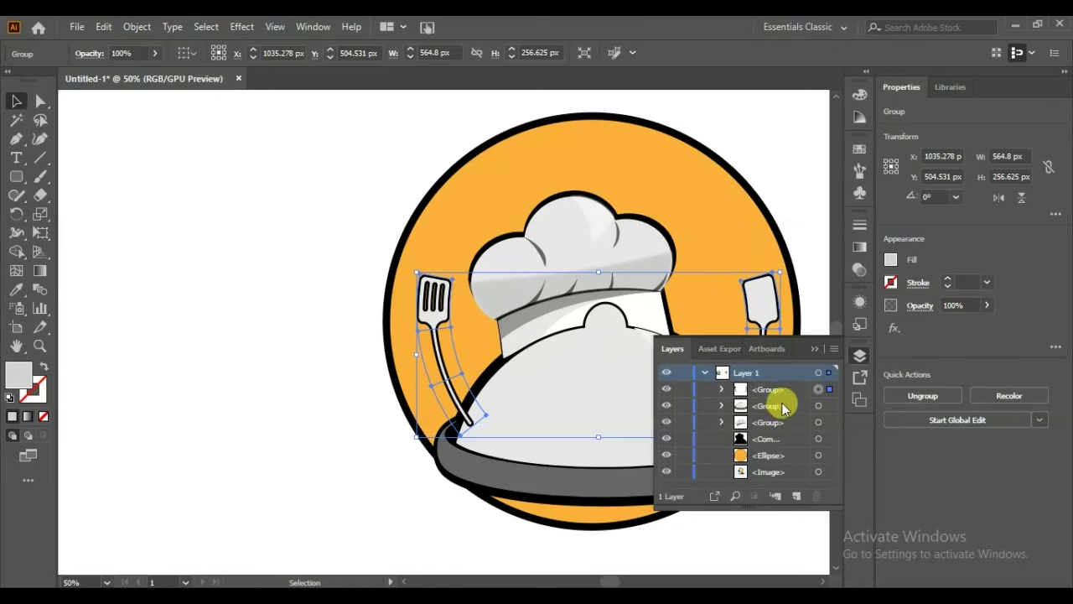
pyautogui.moveTo(797, 390); pyautogui.dragTo(785, 447)
pyautogui.click(191, 368)
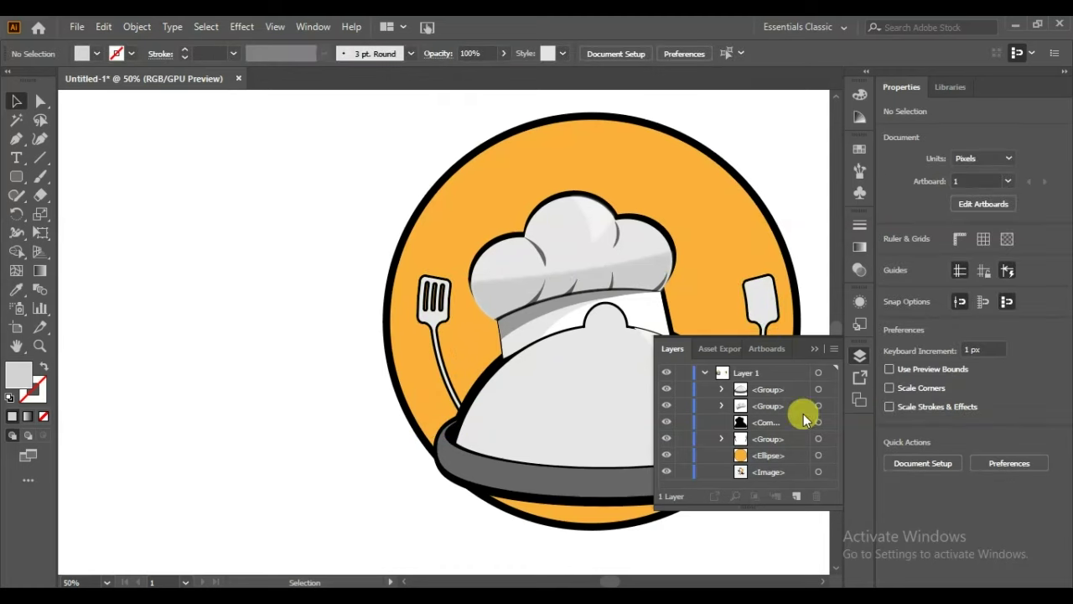
pyautogui.click(816, 349)
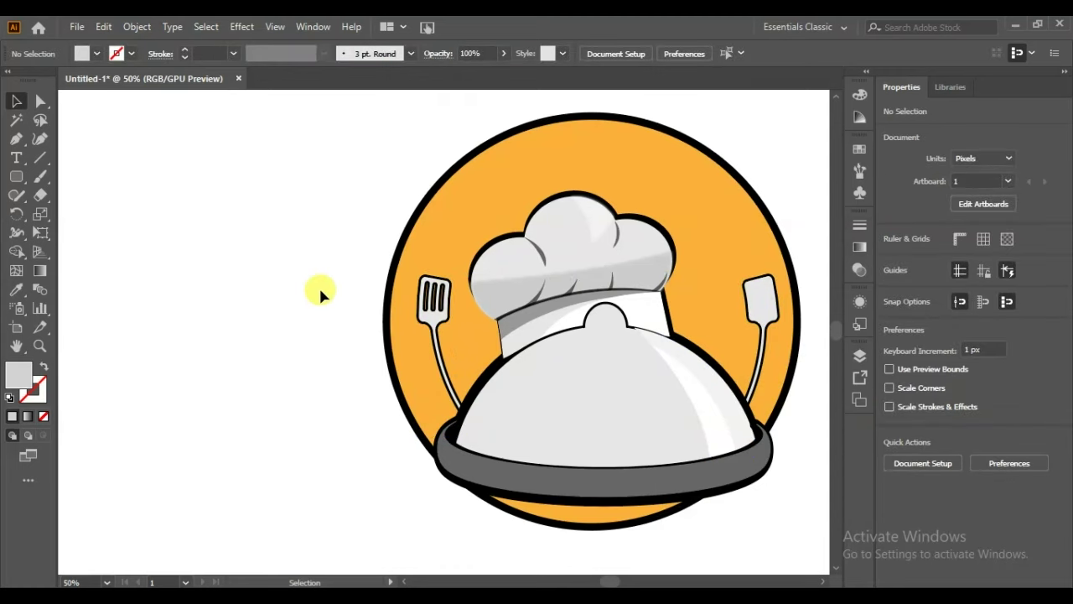
# Draw an unfilled outline circle centred on the logo, nudge it into place and enlarge it around the badge.
pyautogui.hotkey('ctrl', '0')
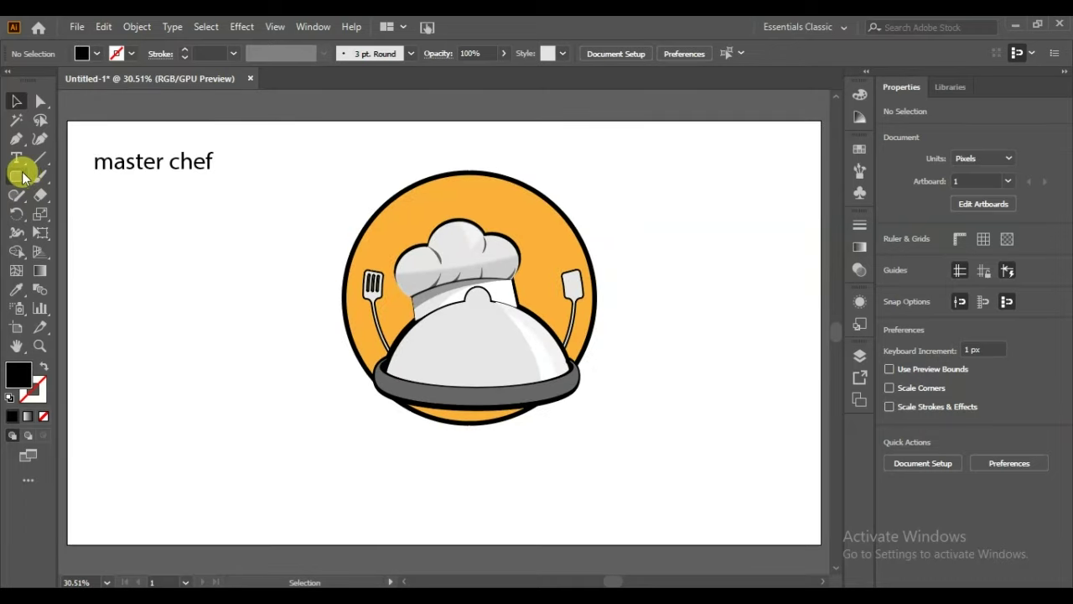
pyautogui.moveTo(23, 176); pyautogui.dragTo(67, 213)
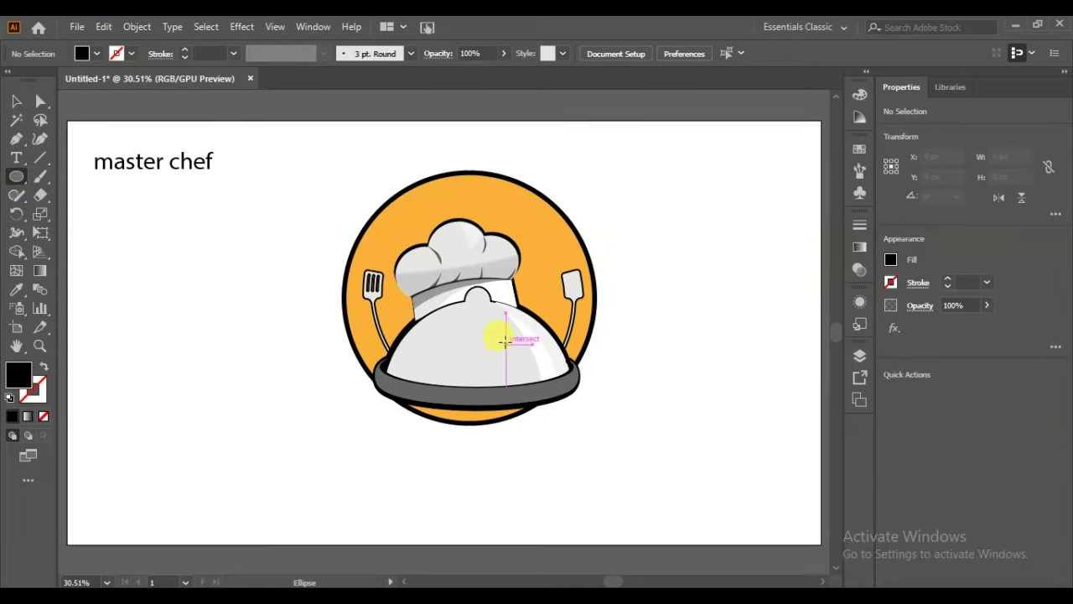
pyautogui.moveTo(475, 298); pyautogui.dragTo(574, 442)
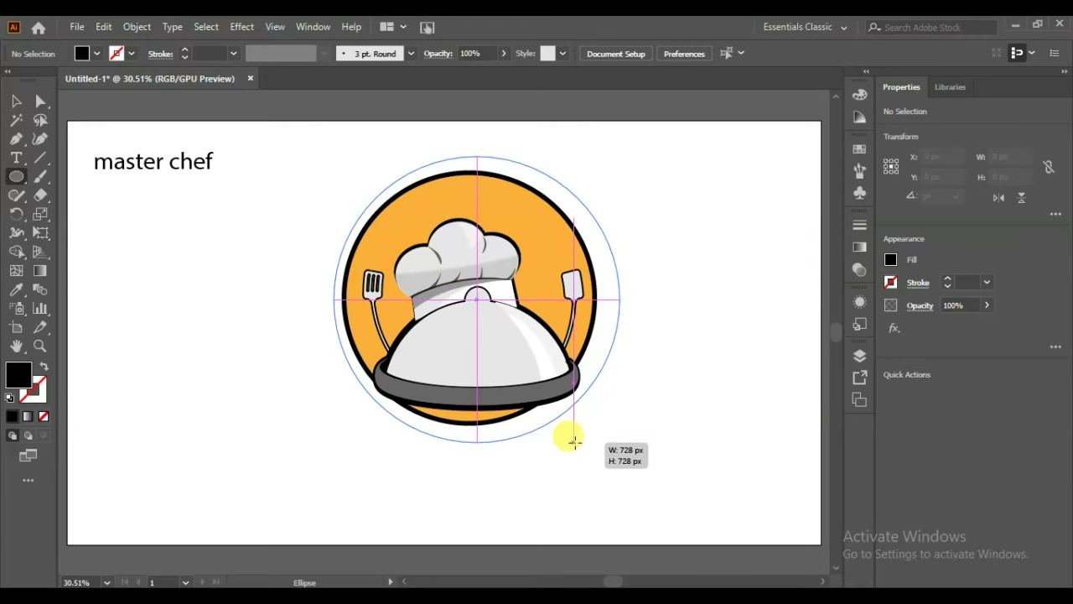
pyautogui.click(44, 367)
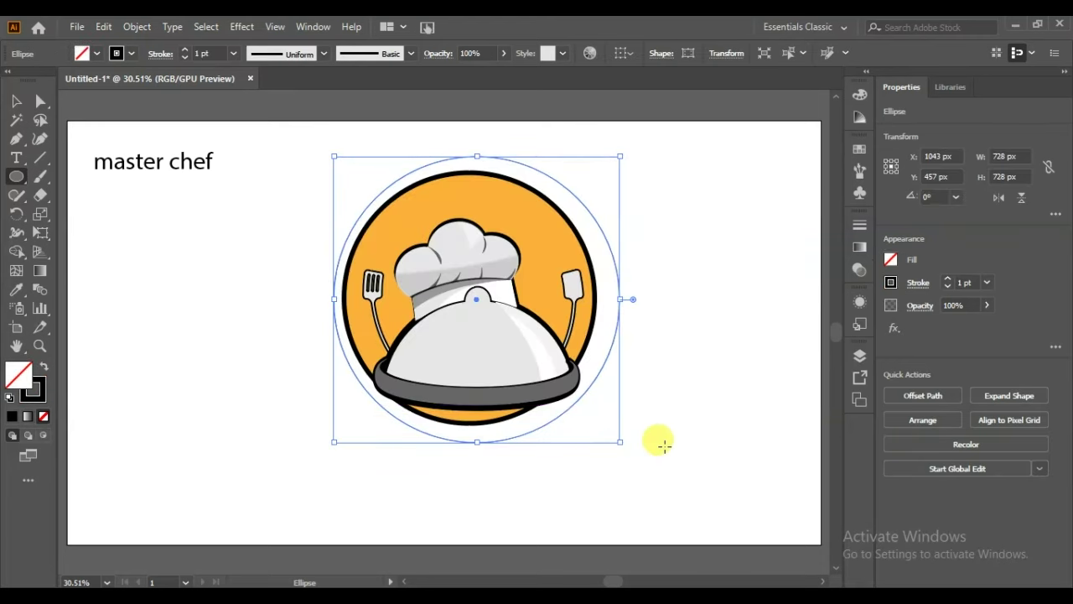
pyautogui.press('Left')
pyautogui.press('Left')
pyautogui.press('Left')
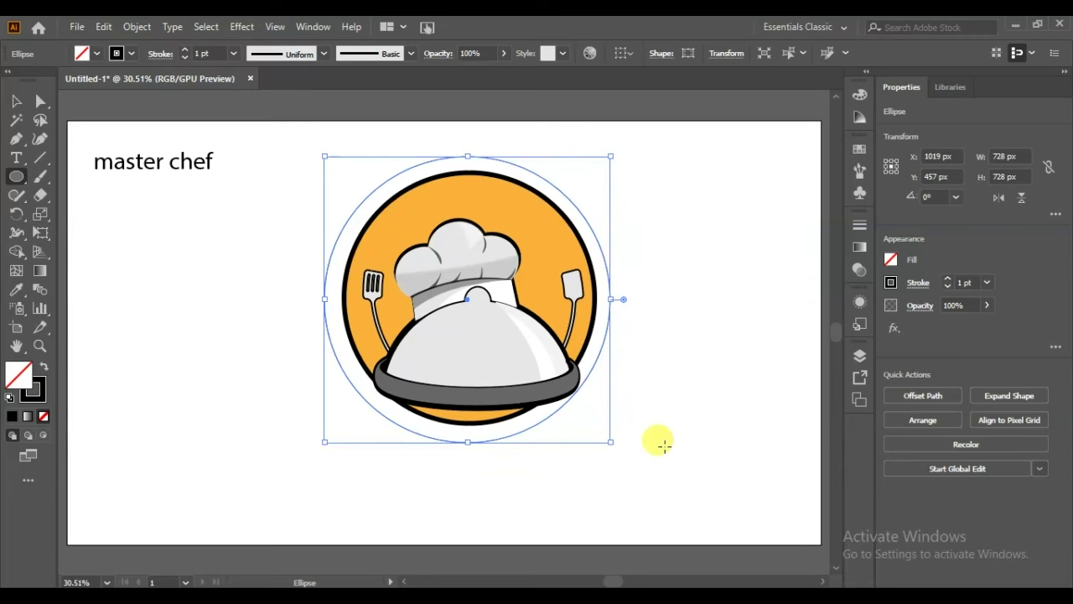
pyautogui.press('Up')
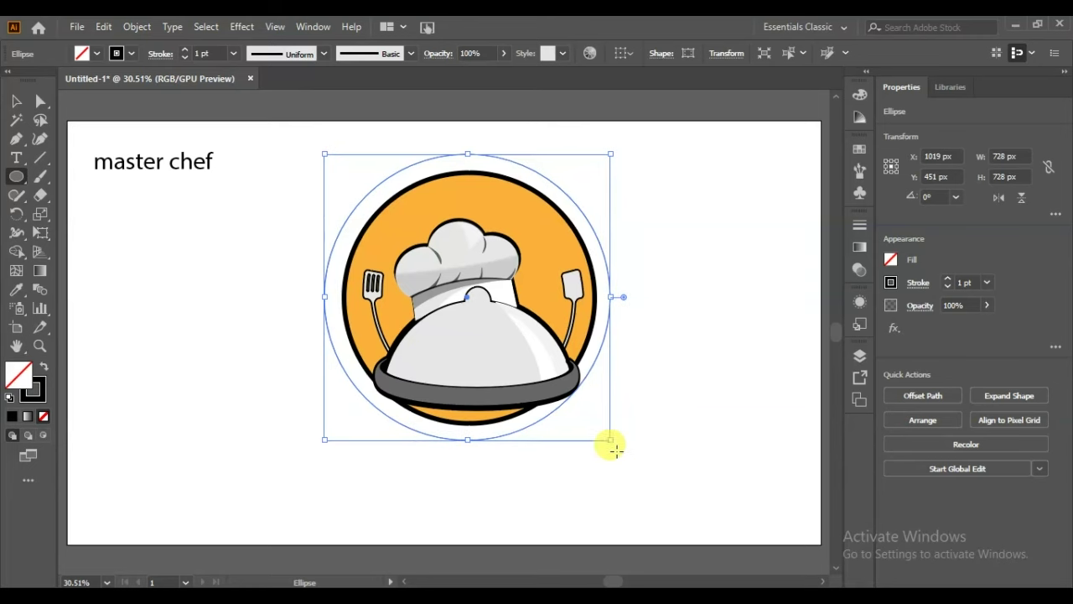
pyautogui.moveTo(612, 439); pyautogui.dragTo(629, 450)
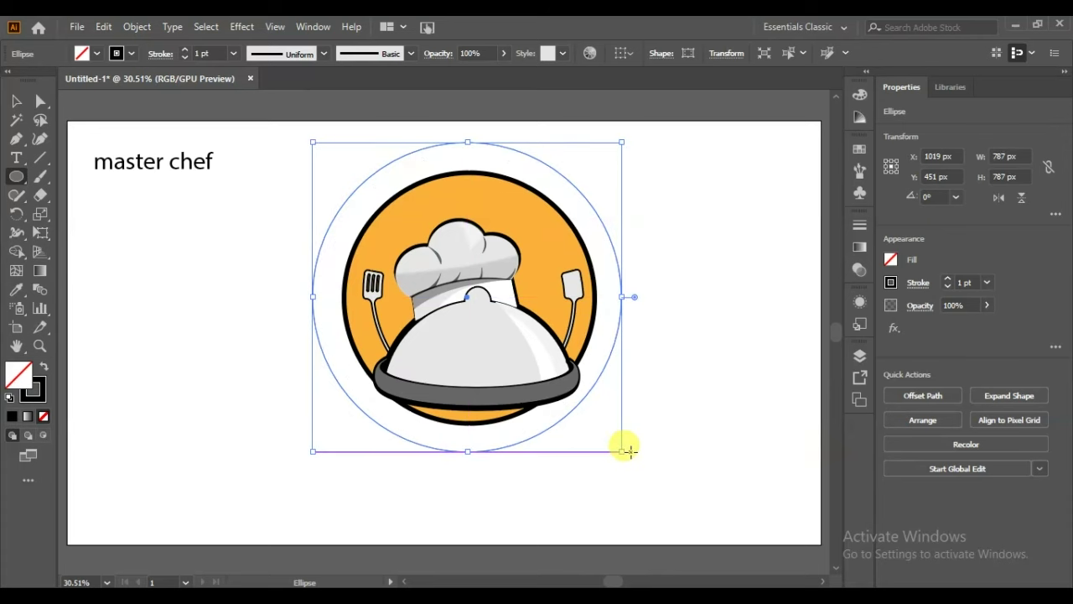
pyautogui.moveTo(621, 453); pyautogui.dragTo(623, 450)
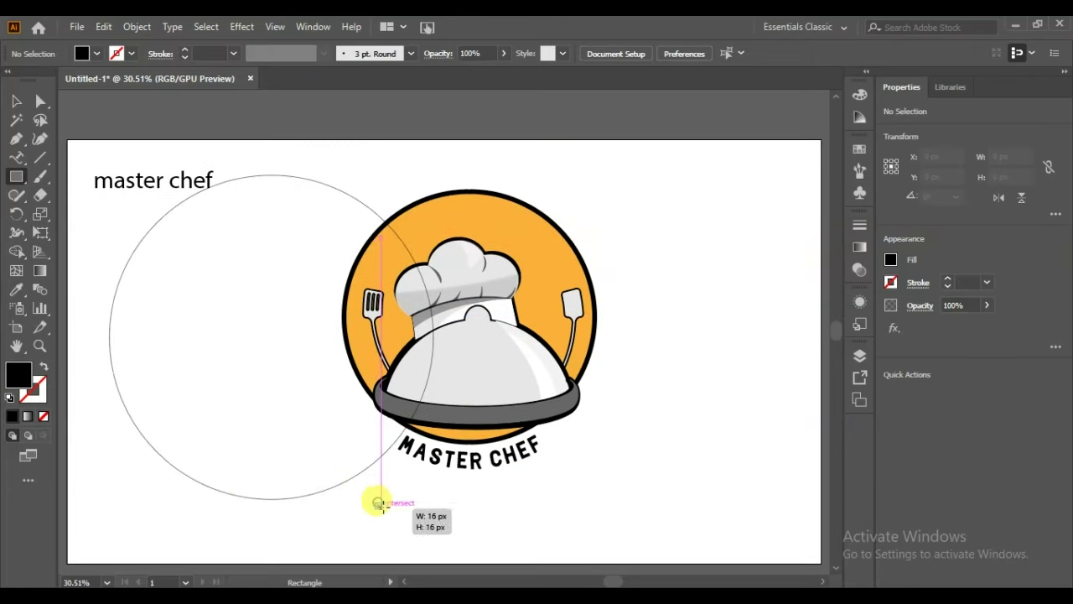
# Draw a black bar under the logo and make the MASTER CHEF text orange with no outline.
pyautogui.moveTo(377, 503); pyautogui.dragTo(553, 533)
pyautogui.click(16, 101)
pyautogui.click(456, 444)
pyautogui.click(16, 290)
pyautogui.click(419, 210)
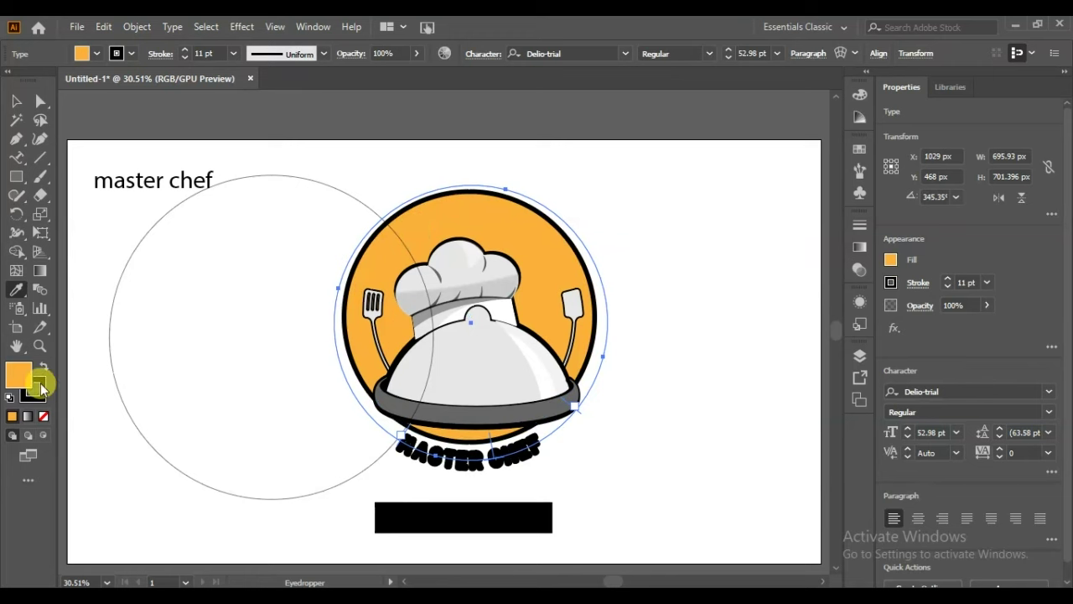
pyautogui.click(38, 387)
pyautogui.click(43, 416)
# Warp the black rectangle with an Arc envelope and move it up under the logo.
pyautogui.click(16, 101)
pyautogui.click(427, 512)
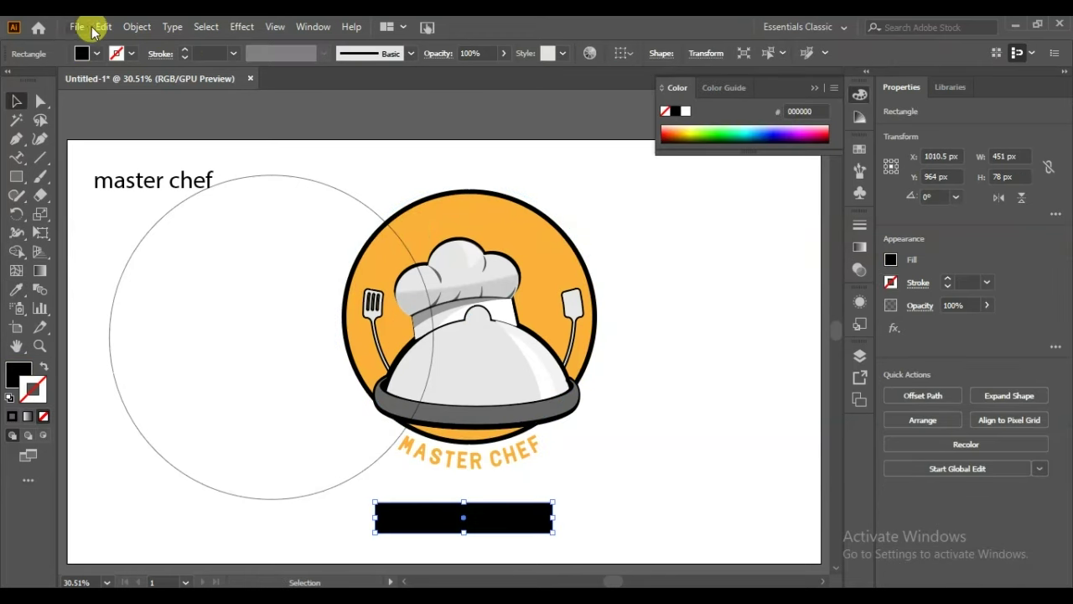
pyautogui.click(137, 27)
pyautogui.click(445, 468)
pyautogui.scroll(-5, 645, 269)
pyautogui.scroll(-7, 646, 269)
pyautogui.scroll(3, 645, 269)
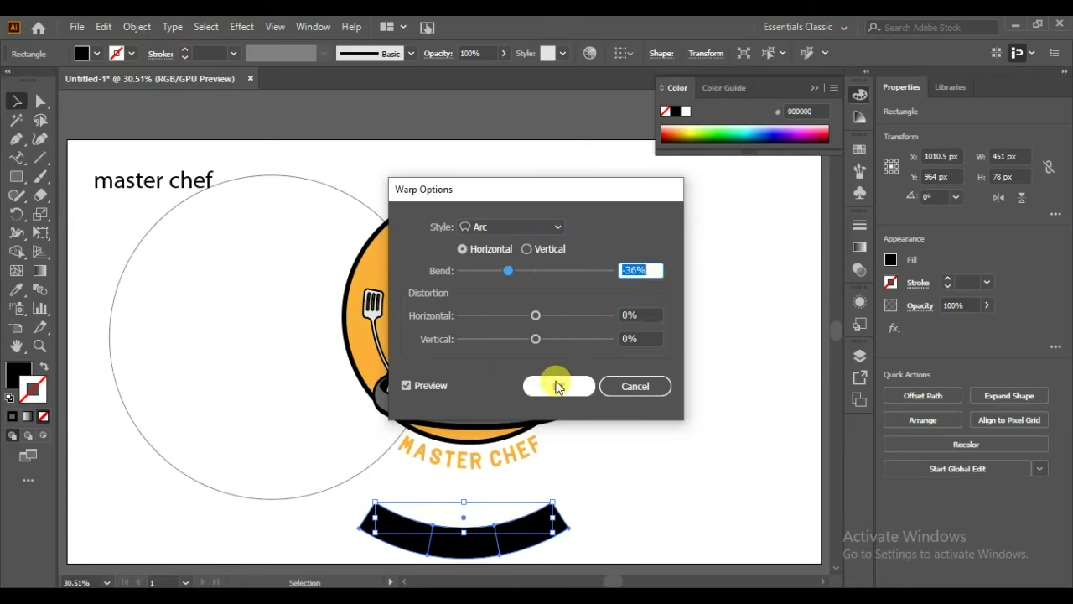
pyautogui.click(558, 385)
pyautogui.moveTo(462, 541); pyautogui.dragTo(467, 457)
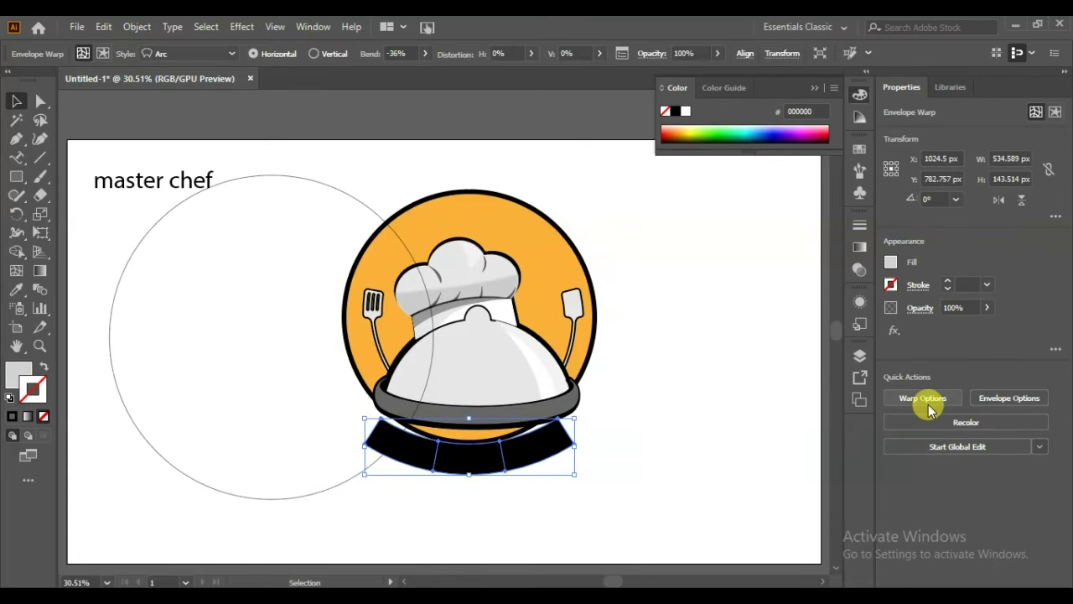
# Deepen the band's Arc bend to -43% and nudge it up under the logo.
pyautogui.click(928, 406)
pyautogui.scroll(-1, 656, 269)
pyautogui.scroll(-1, 656, 269)
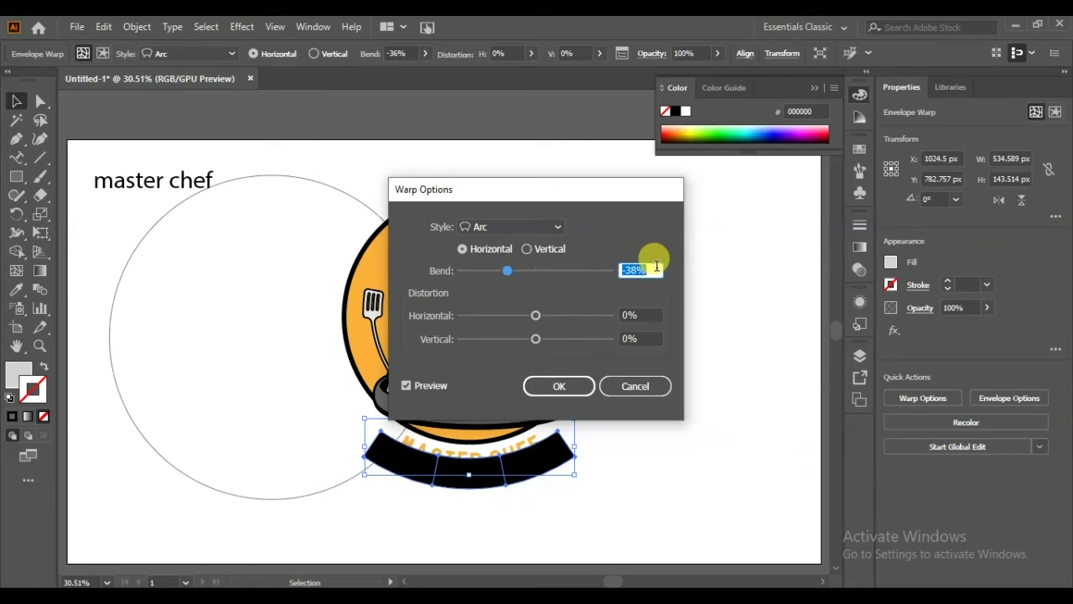
pyautogui.scroll(-1, 657, 269)
pyautogui.click(559, 385)
pyautogui.moveTo(485, 474); pyautogui.dragTo(453, 445)
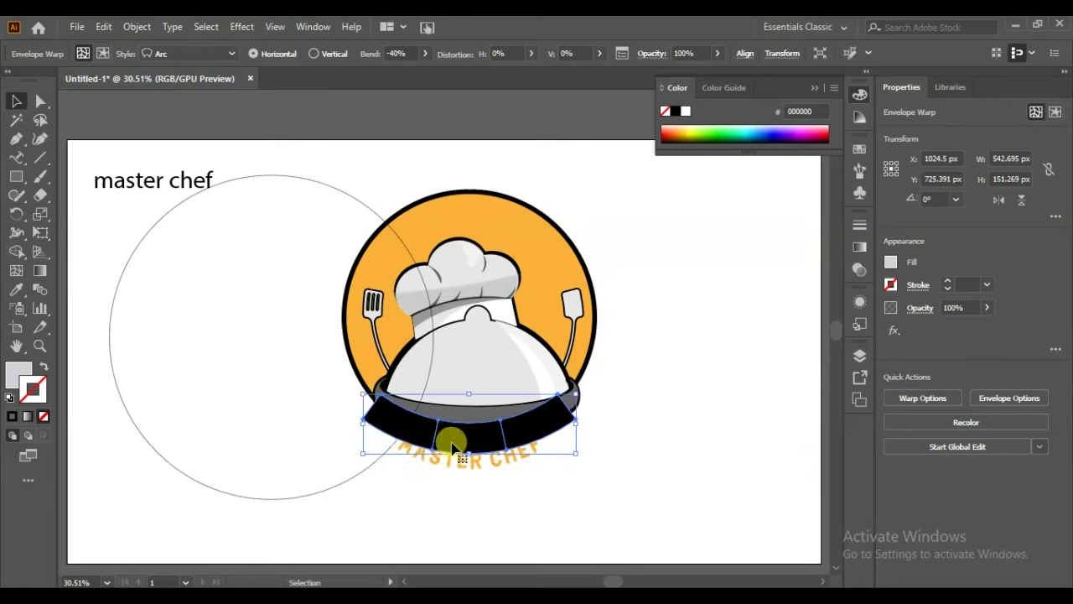
pyautogui.click(931, 399)
pyautogui.scroll(-2, 638, 267)
pyautogui.scroll(-2, 638, 267)
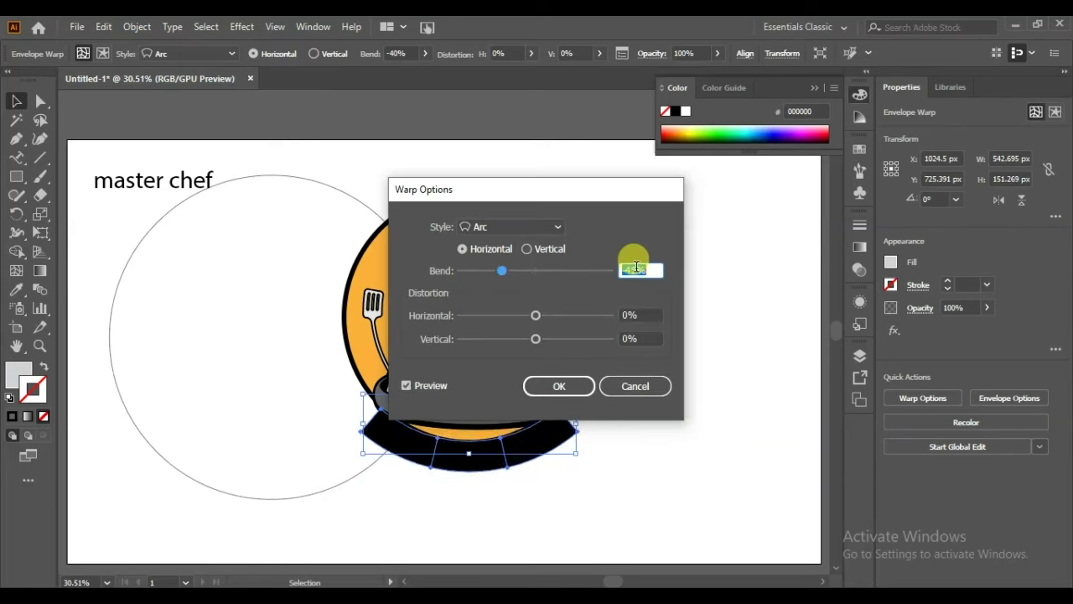
pyautogui.click(585, 385)
pyautogui.moveTo(468, 481); pyautogui.dragTo(475, 454)
# Narrow and centre the band, then send it backward behind the MASTER CHEF text.
pyautogui.moveTo(581, 443); pyautogui.dragTo(576, 434)
pyautogui.moveTo(364, 437); pyautogui.dragTo(374, 435)
pyautogui.moveTo(486, 460); pyautogui.dragTo(468, 463)
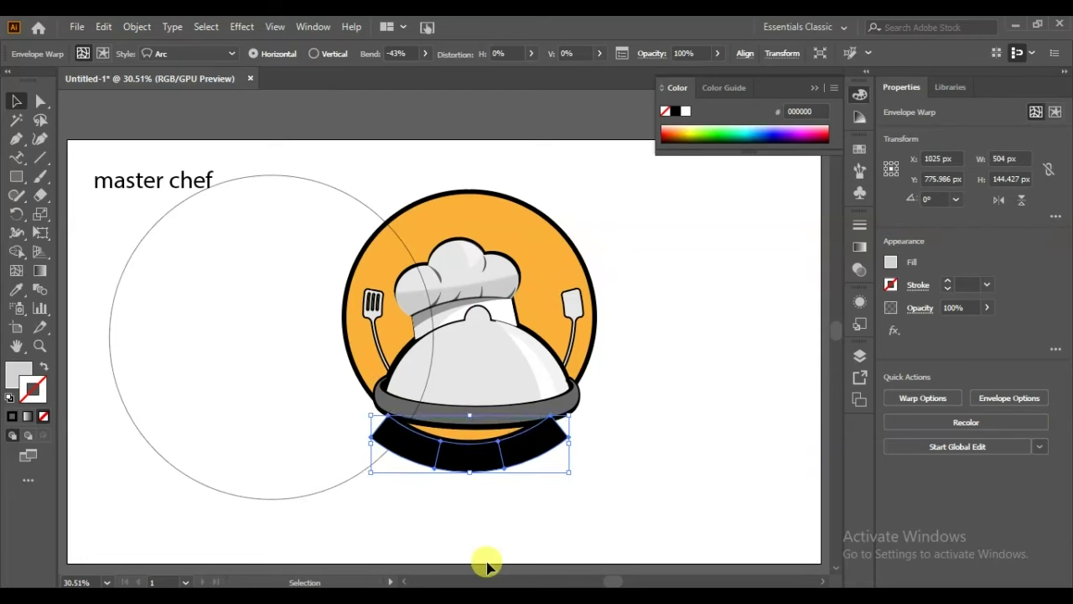
pyautogui.rightClick(507, 463)
pyautogui.click(717, 423)
pyautogui.click(540, 486)
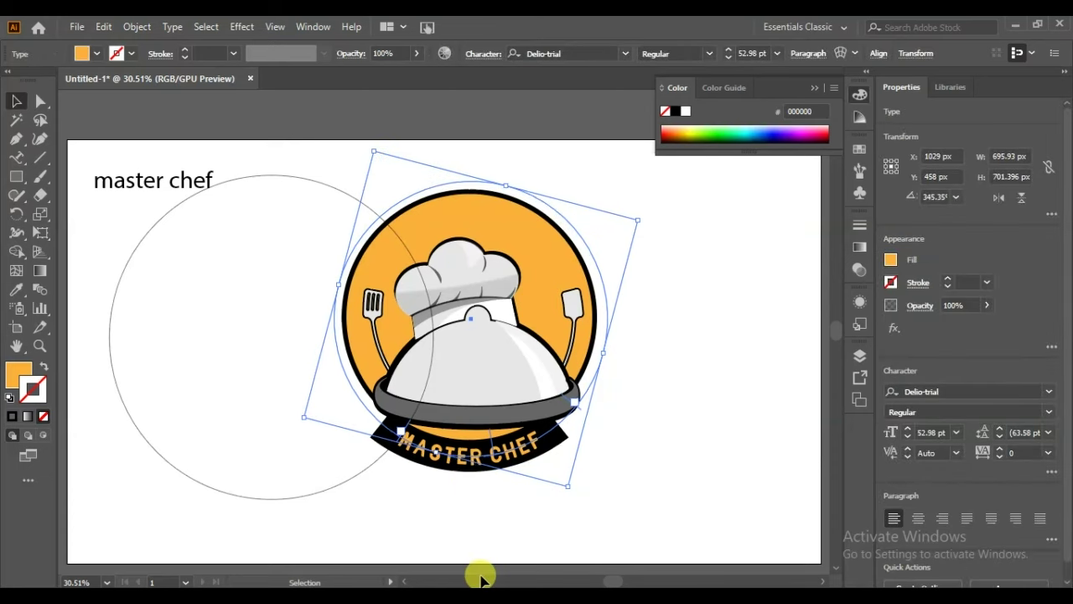
pyautogui.click(620, 508)
# Restore the thin outer circle and cut it with Scissors at the lower left and right near the banner.
pyautogui.hotkey('ctrl', 'z')
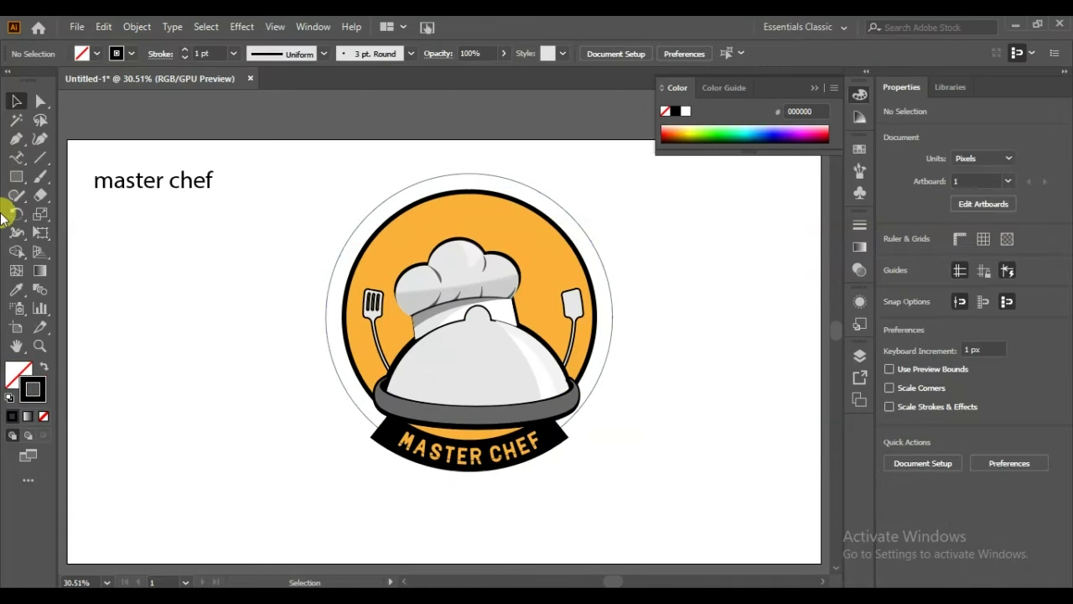
pyautogui.click(40, 195)
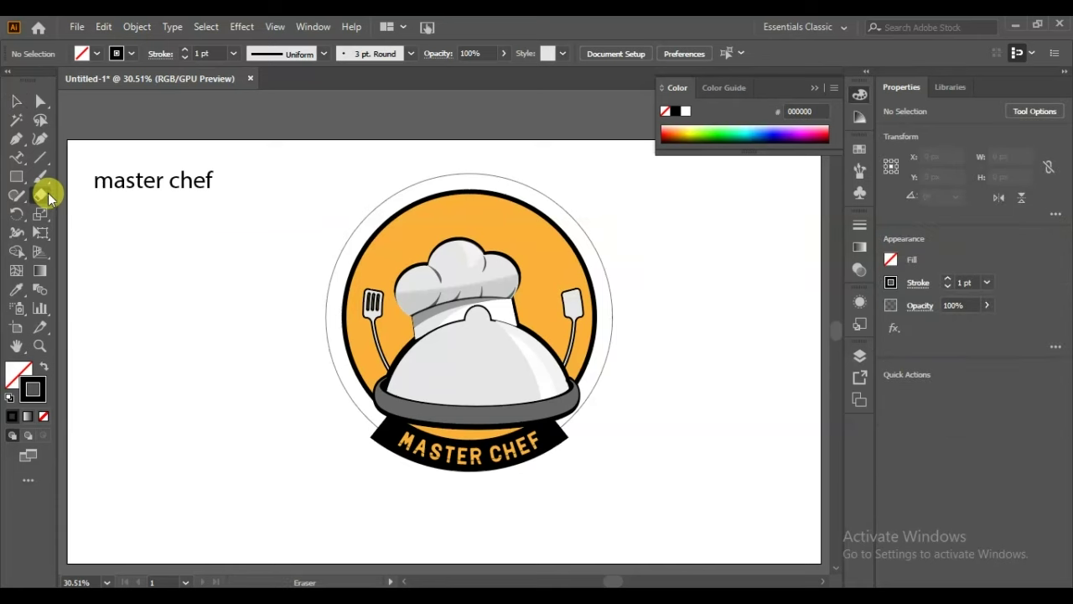
pyautogui.click(102, 216)
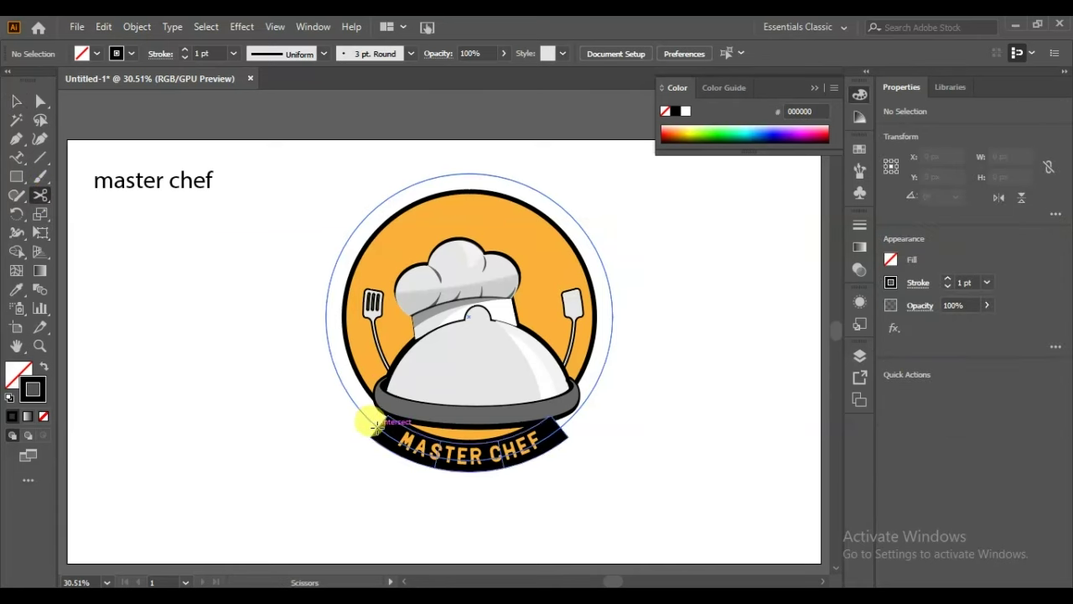
pyautogui.click(377, 425)
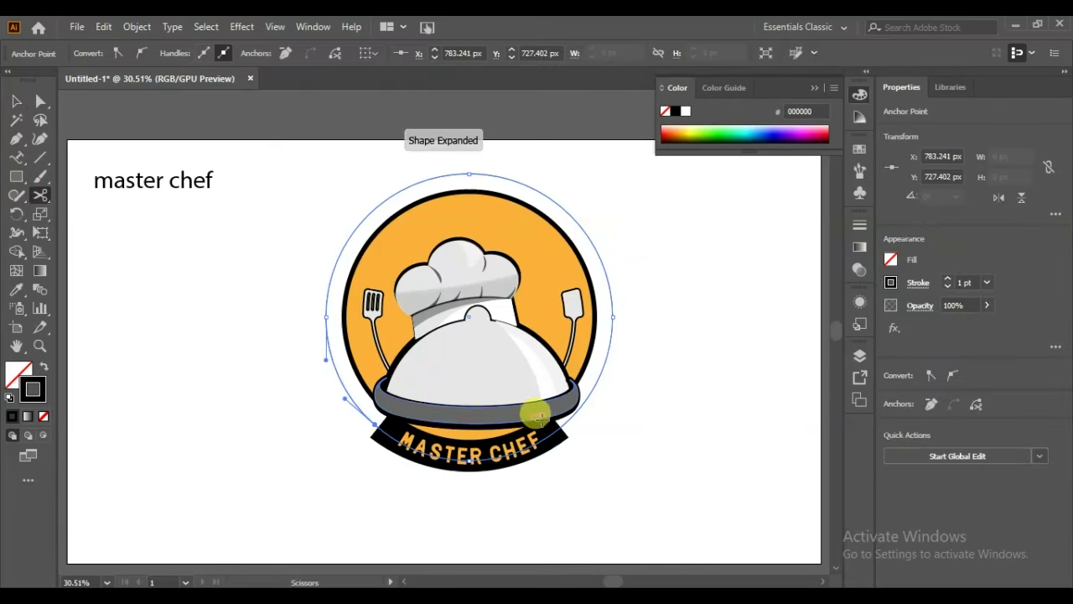
pyautogui.click(568, 419)
pyautogui.click(566, 419)
pyautogui.hotkey('ctrl', 'shift', 'a')
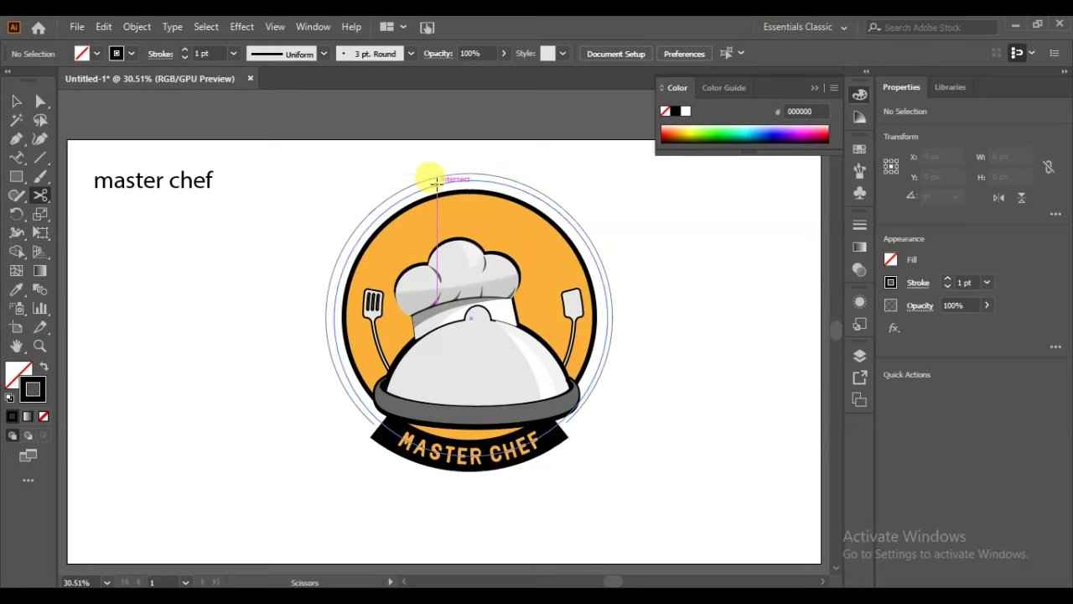
# Cut the outer circle twice at its top and delete the small top arc.
pyautogui.click(440, 174)
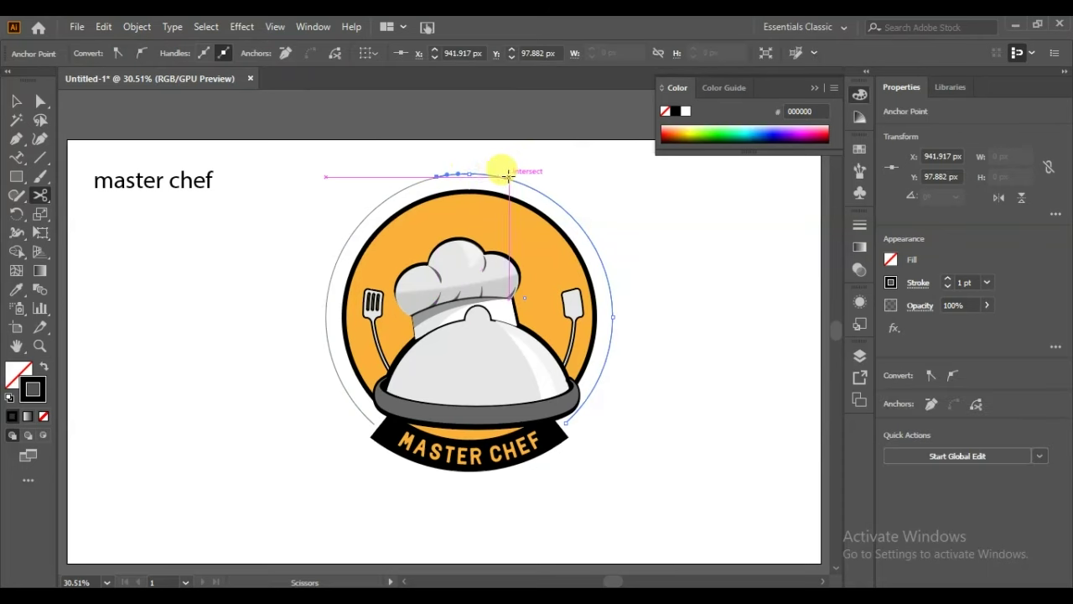
pyautogui.click(506, 174)
pyautogui.click(688, 329)
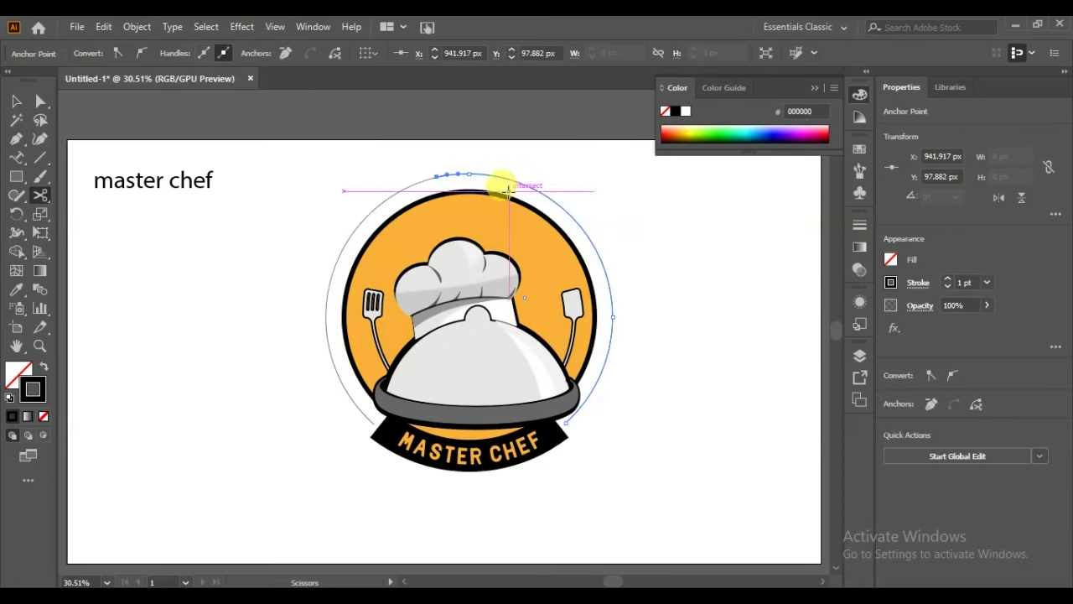
pyautogui.click(16, 102)
pyautogui.click(215, 283)
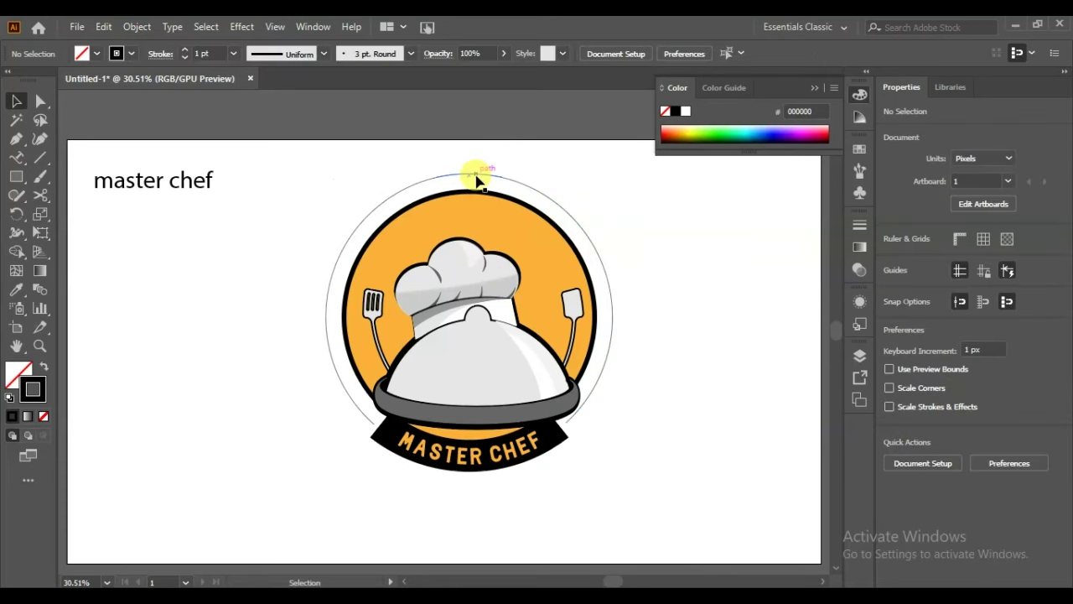
pyautogui.click(478, 181)
pyautogui.press('Delete')
# Open the Arrows_Standard brush library, then move and enlarge its panel.
pyautogui.click(860, 176)
pyautogui.click(665, 234)
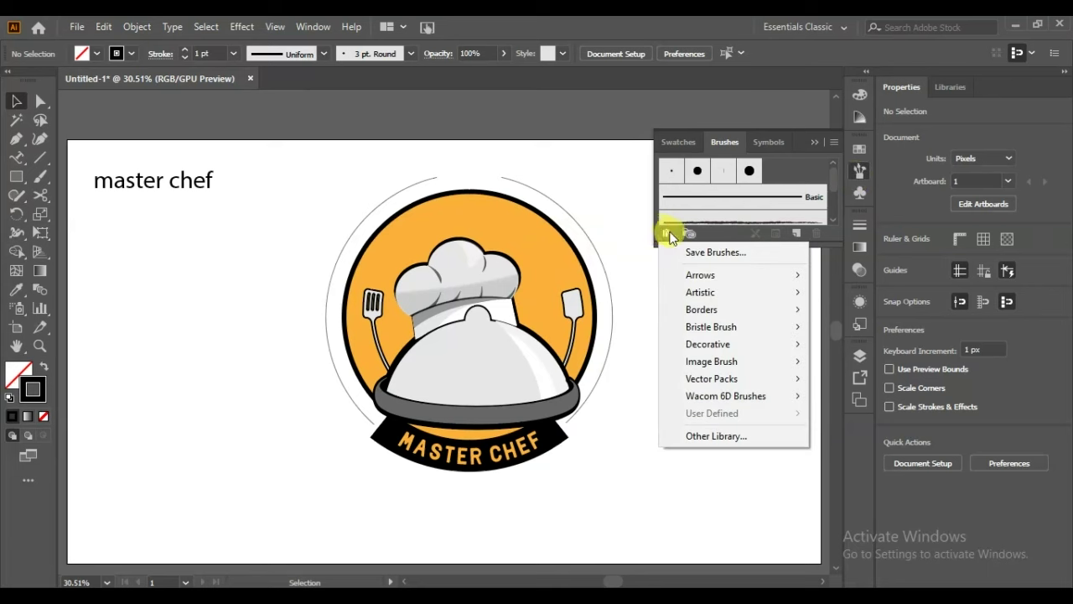
pyautogui.moveTo(701, 275)
pyautogui.click(849, 292)
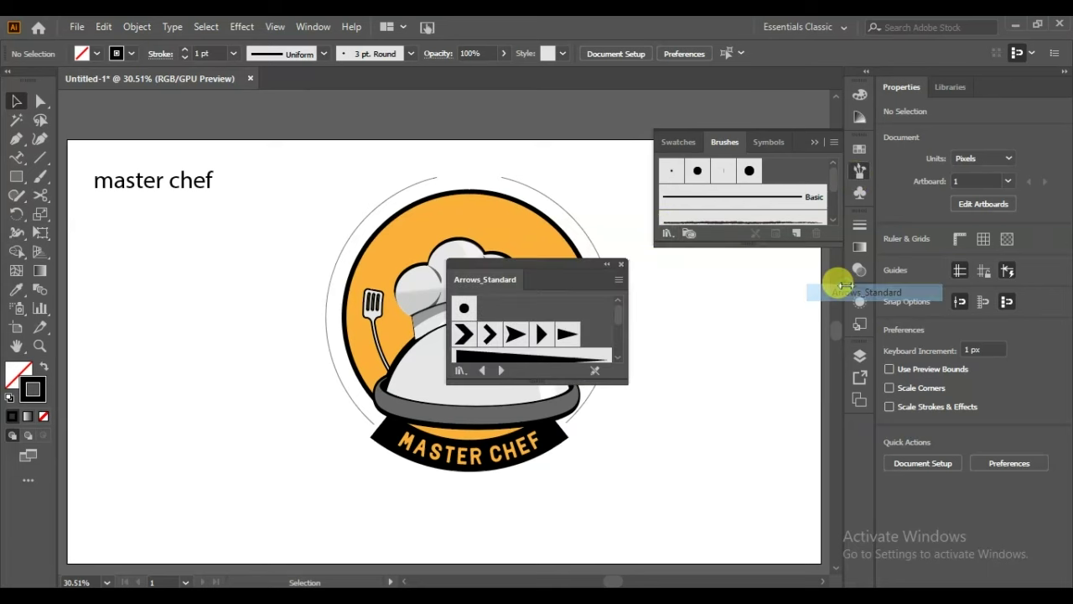
pyautogui.moveTo(556, 266)
pyautogui.mouseDown()
pyautogui.moveTo(247, 110)
pyautogui.moveTo(187, 100)
pyautogui.mouseUp()
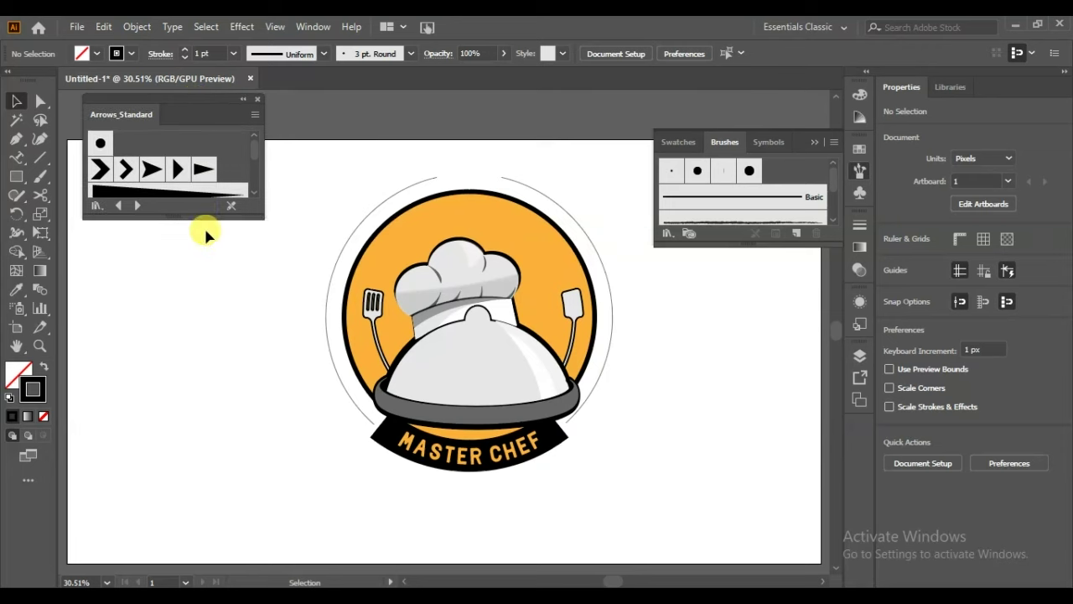
pyautogui.moveTo(209, 220); pyautogui.dragTo(277, 495)
# Step through the brush libraries to Borders_Novelty and scroll through its brushes.
pyautogui.click(138, 480)
pyautogui.click(138, 480)
pyautogui.click(138, 480)
pyautogui.click(138, 479)
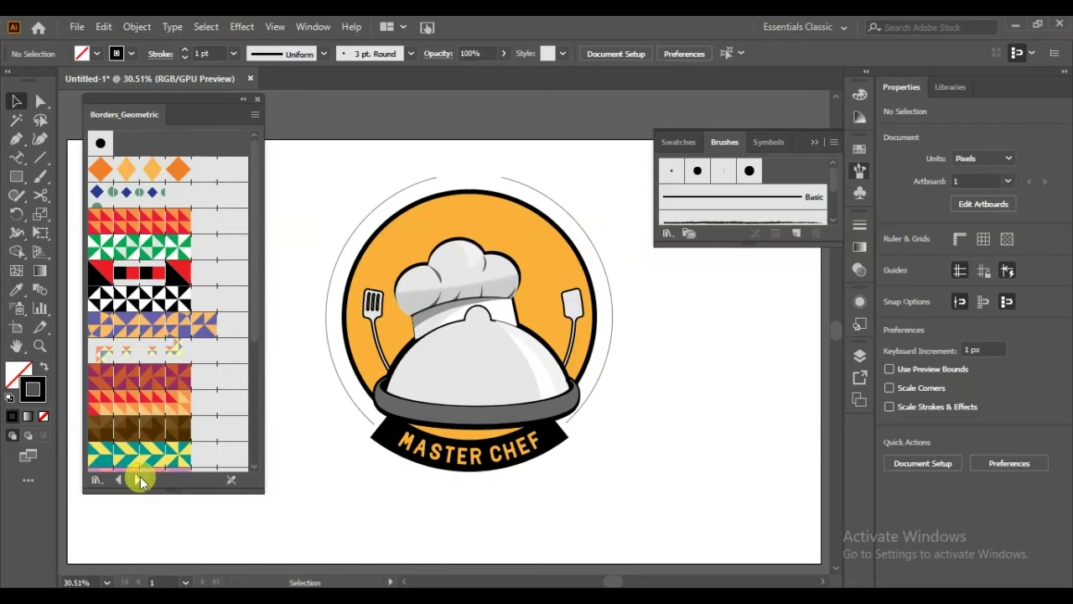
pyautogui.click(138, 480)
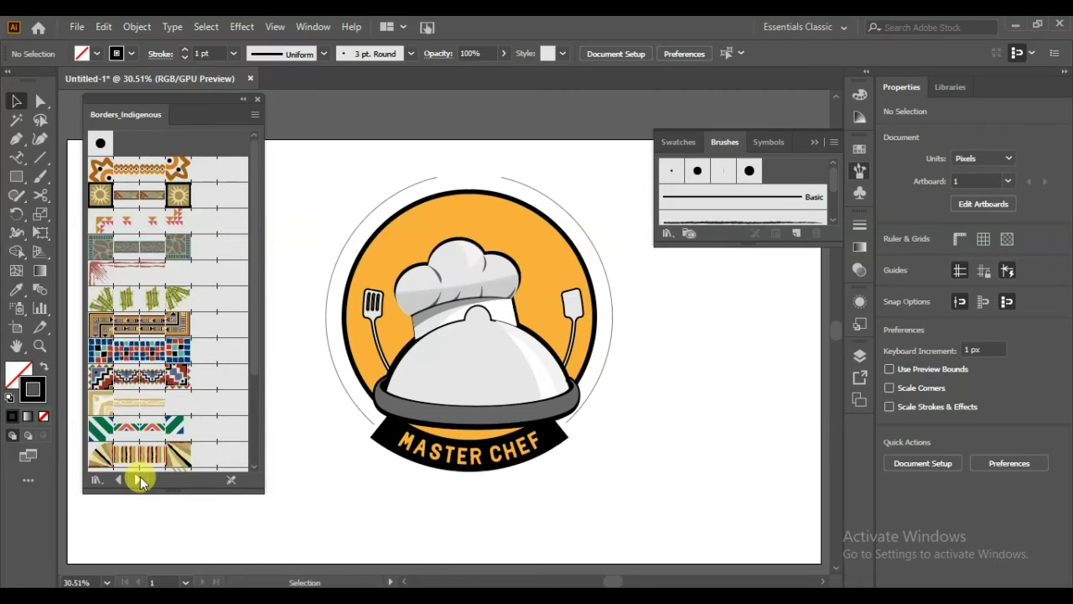
pyautogui.scroll(-3, 139, 470)
pyautogui.scroll(-2, 206, 377)
pyautogui.scroll(-2, 206, 369)
pyautogui.scroll(-2, 193, 394)
# Apply the wheat laurel brush from Borders_Novelty to the left and right arcs.
pyautogui.click(328, 356)
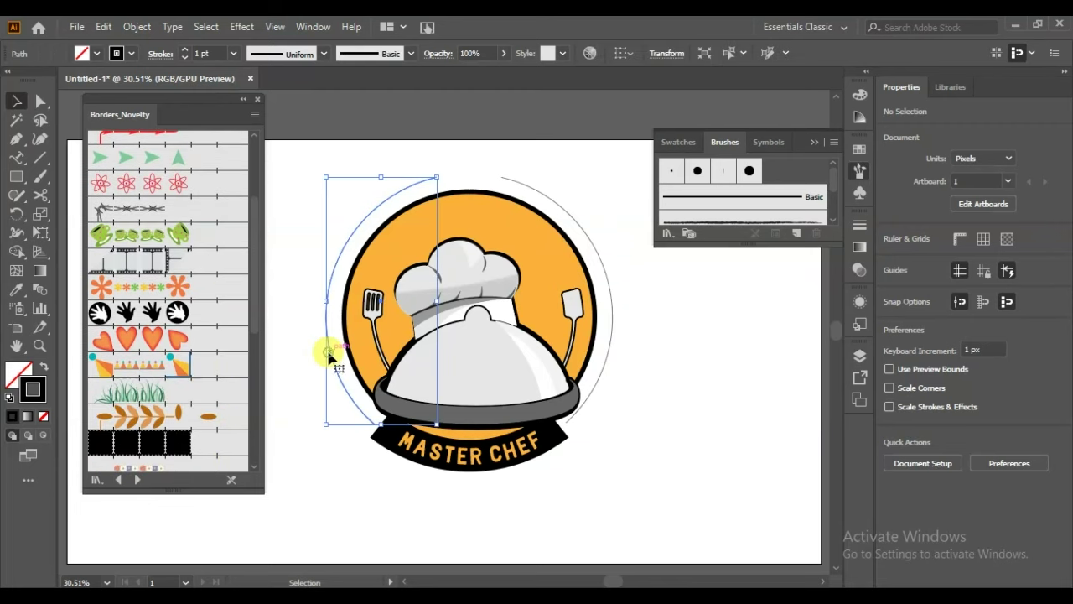
pyautogui.click(133, 417)
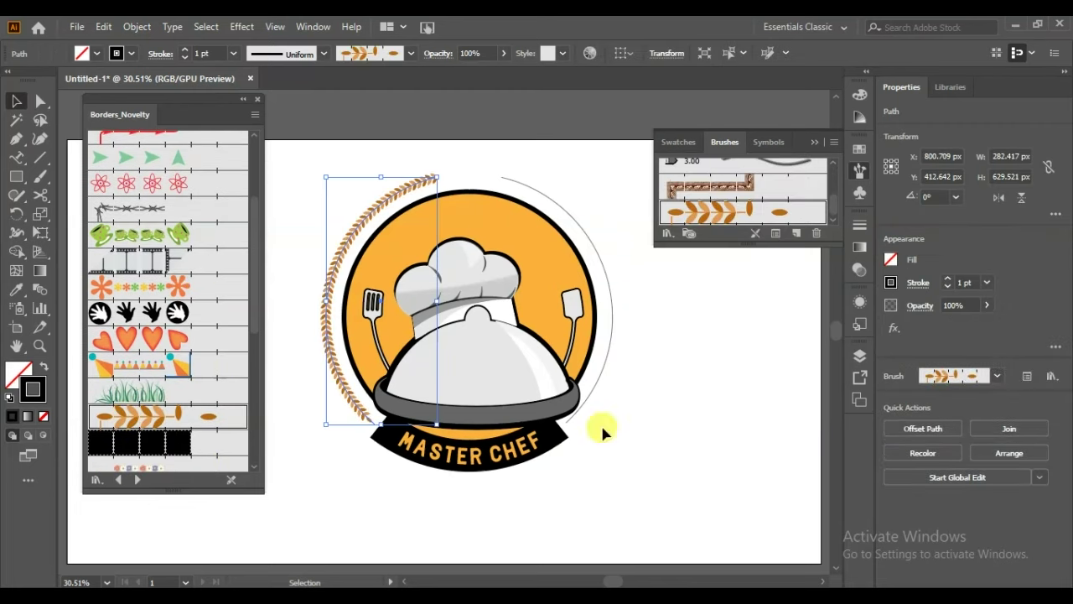
pyautogui.click(600, 381)
pyautogui.click(176, 417)
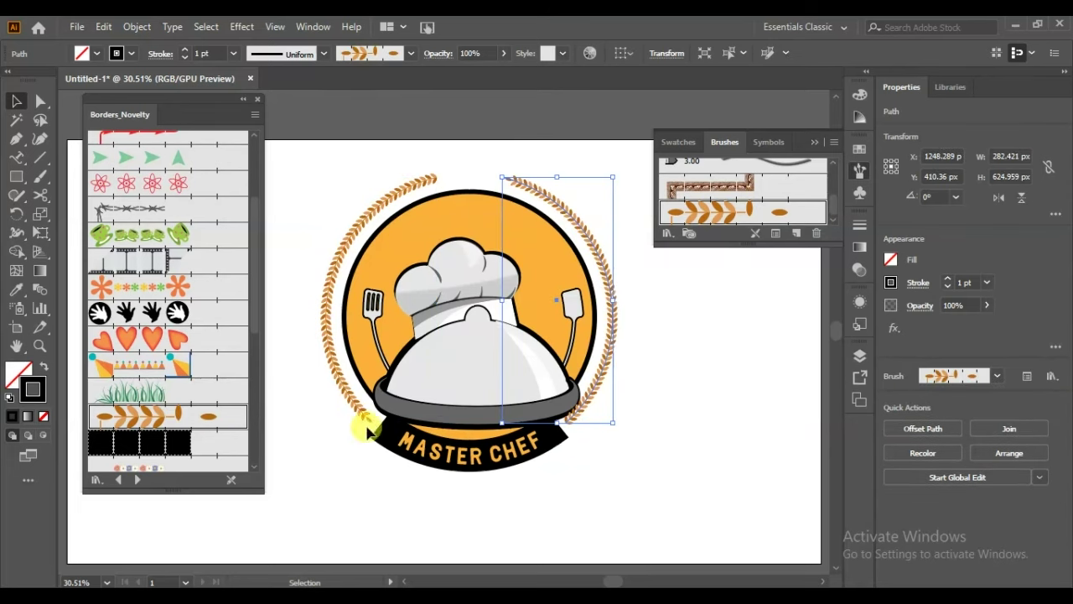
# Try the Pen tool on the left arc's bottom endpoint, then cancel the path.
pyautogui.click(40, 100)
pyautogui.click(17, 138)
pyautogui.click(369, 426)
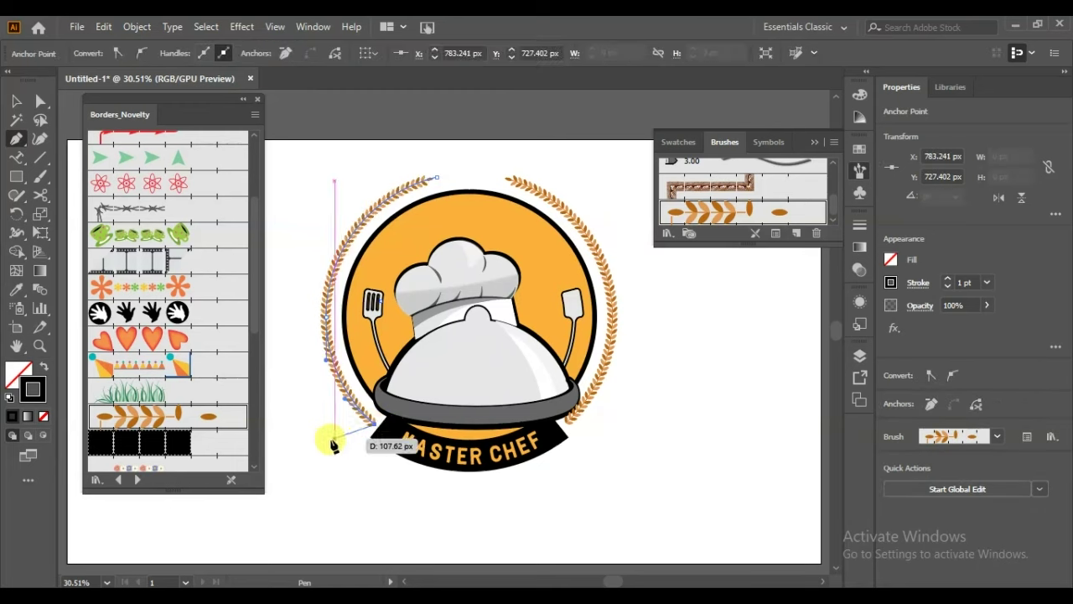
pyautogui.press('Escape')
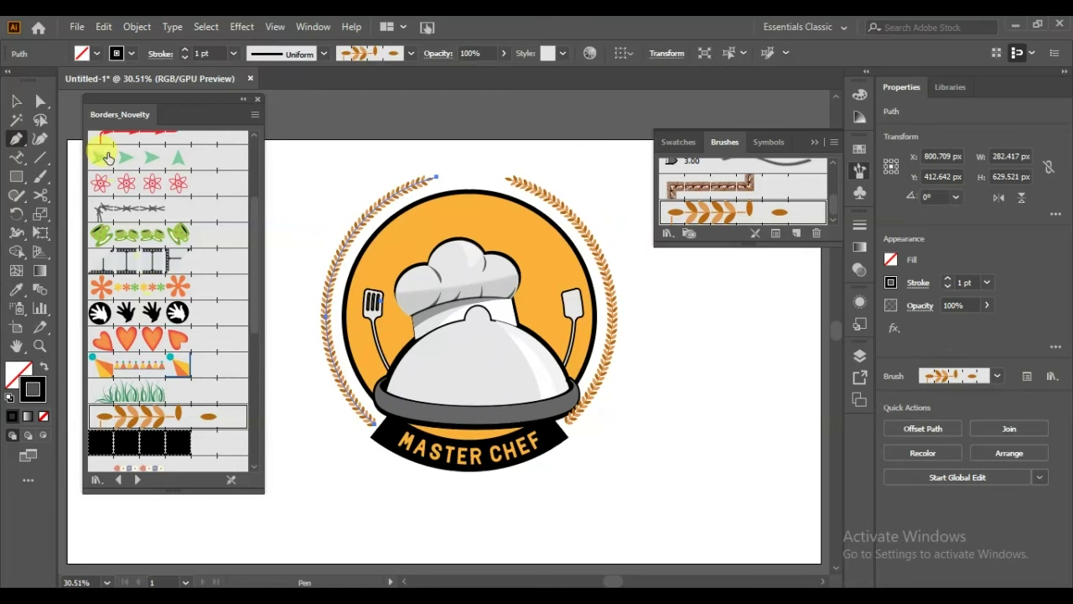
# Raise both wheat arcs' stroke weight to 2 pt and deselect.
pyautogui.click(17, 101)
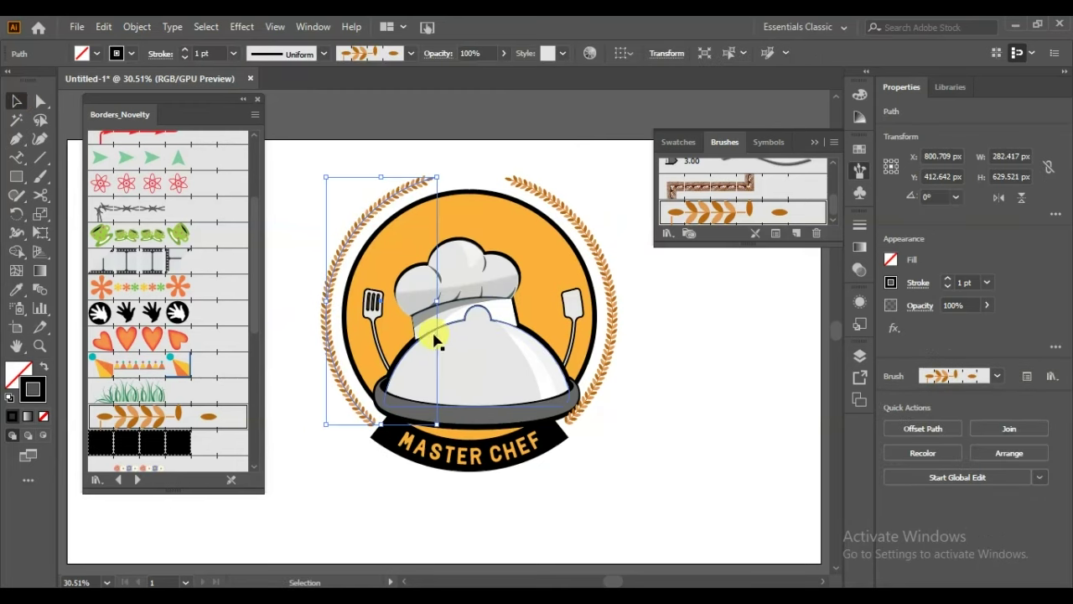
pyautogui.click(948, 279)
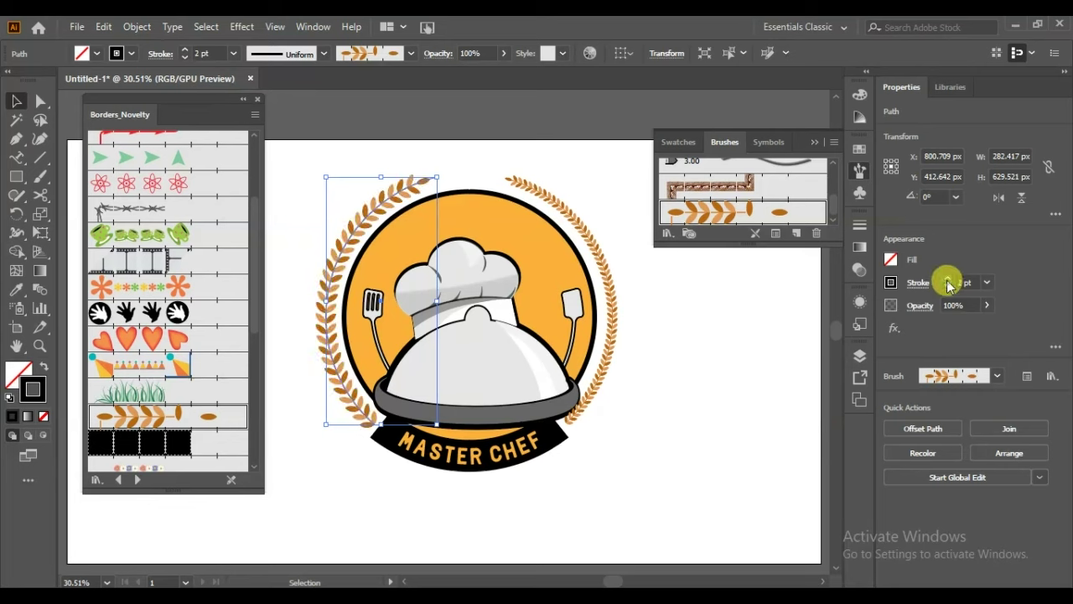
pyautogui.click(621, 314)
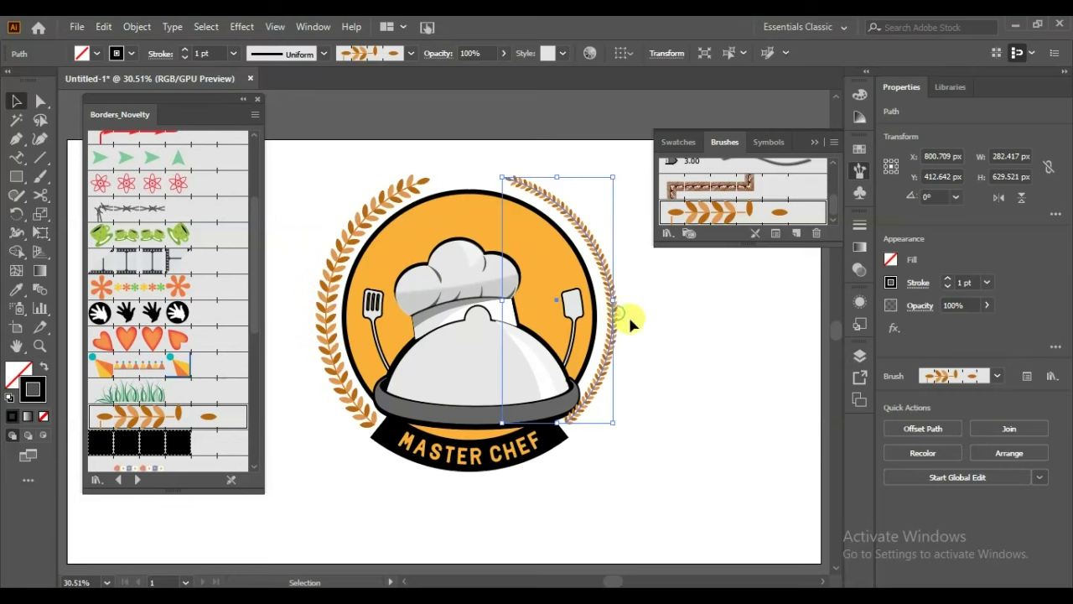
pyautogui.click(947, 279)
pyautogui.click(748, 410)
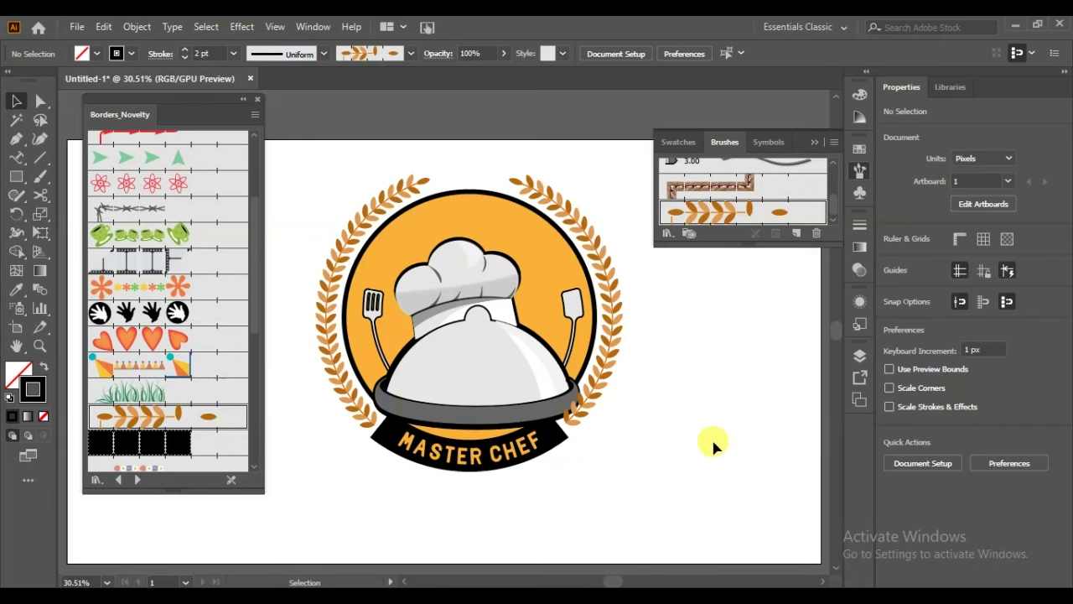